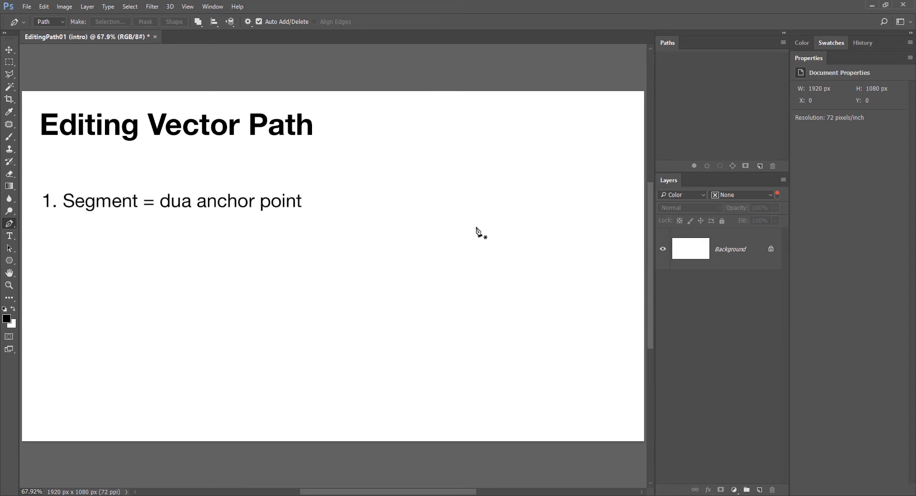
Step: Draw a straight two-anchor Pen segment and reposition it with Direct Selection
left_click(388, 202)
left_click(537, 204)
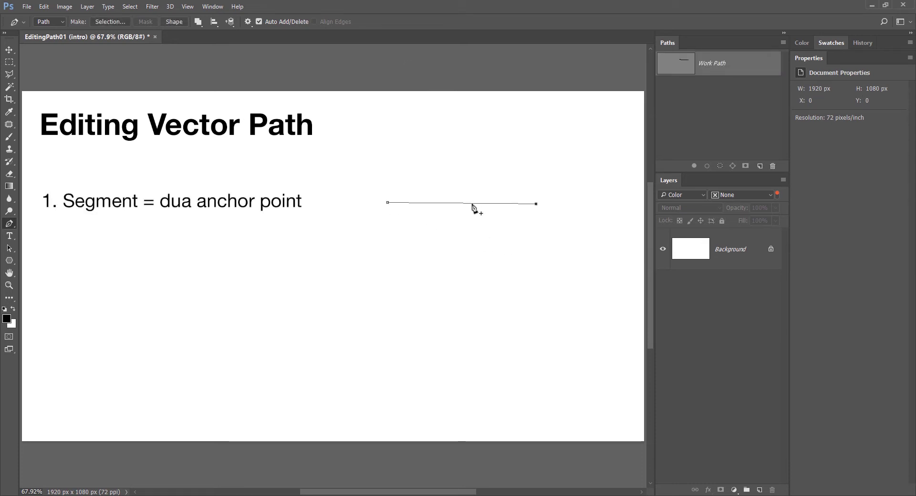
key("a")
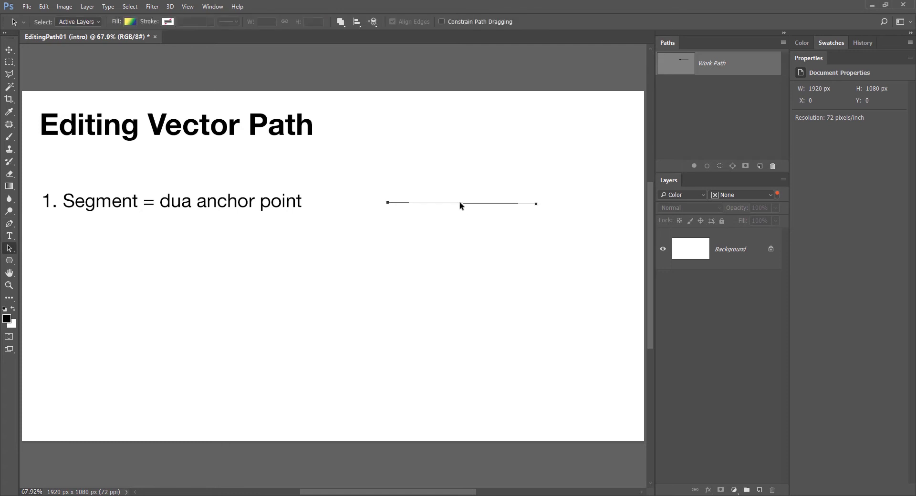
mouse_move(460, 205)
left_mouse_down()
mouse_move(456, 232)
mouse_move(454, 194)
left_mouse_up()
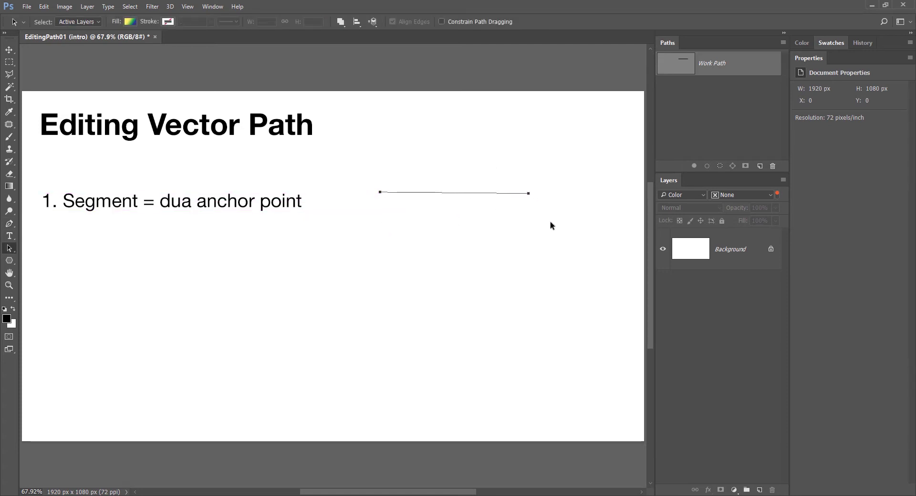
Step: Draw a second segment, drag a mid anchor into an arch, and select the corner-point curves
left_click(243, 314)
left_click(447, 318)
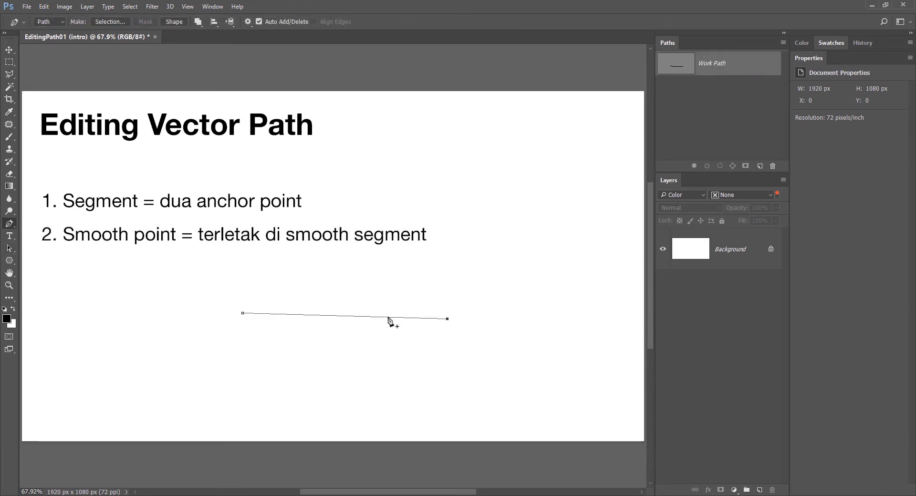
left_click_drag(350, 316, 350, 275)
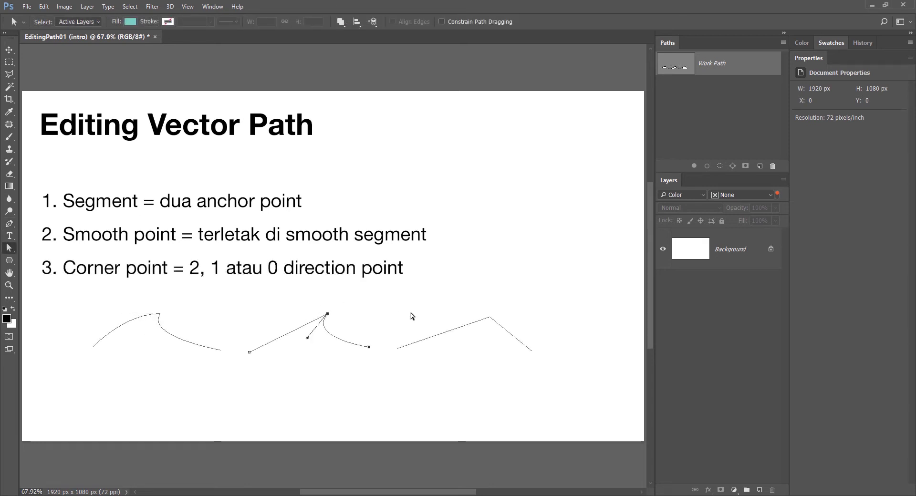
left_click(490, 317)
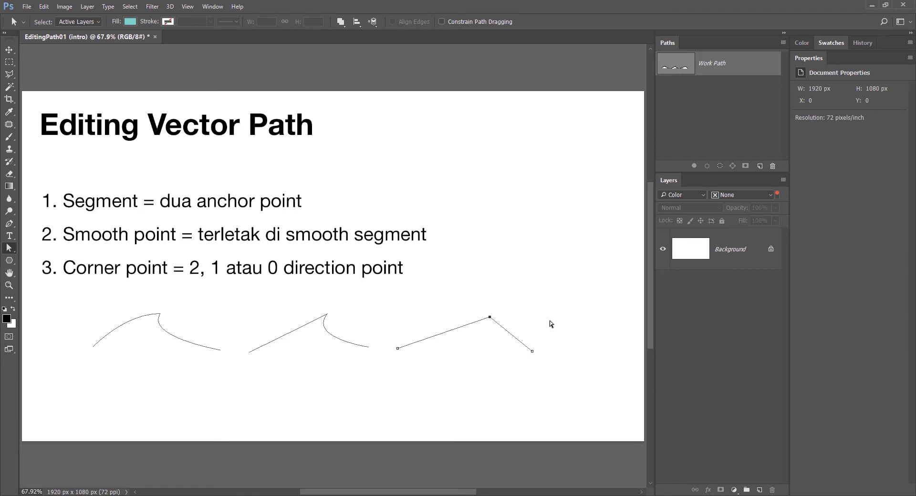
mouse_move(171, 317)
left_mouse_down()
mouse_move(145, 337)
mouse_move(134, 304)
mouse_move(125, 307)
left_mouse_up()
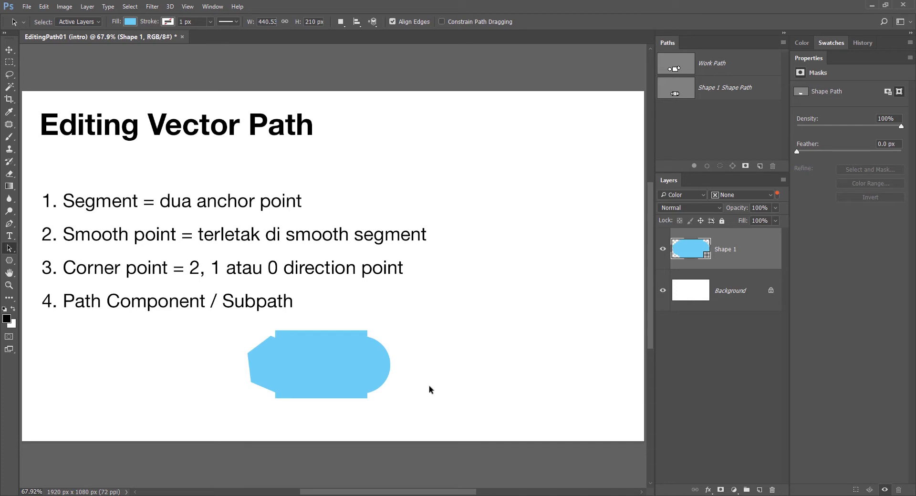
Step: Select the blue shape's components, dragging the circle right and the hexagon left
left_click_drag(400, 413, 210, 328)
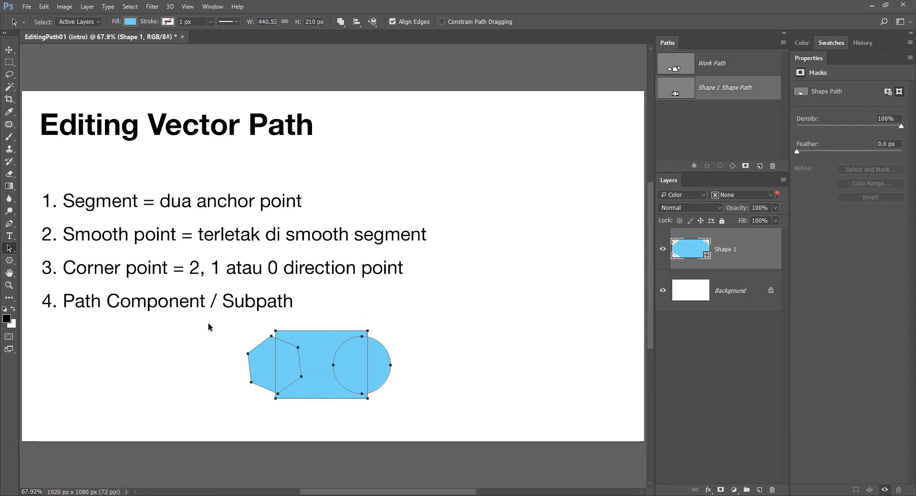
left_click(401, 343)
left_click(377, 364)
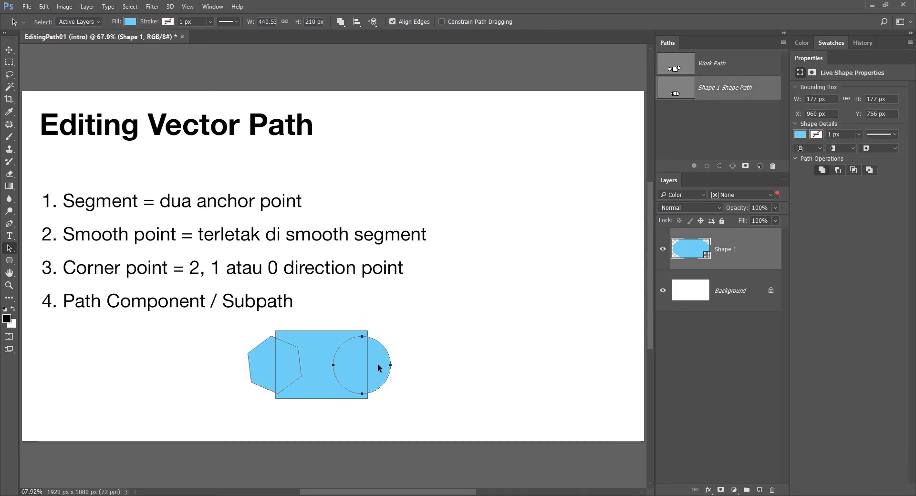
left_click_drag(377, 364, 427, 366)
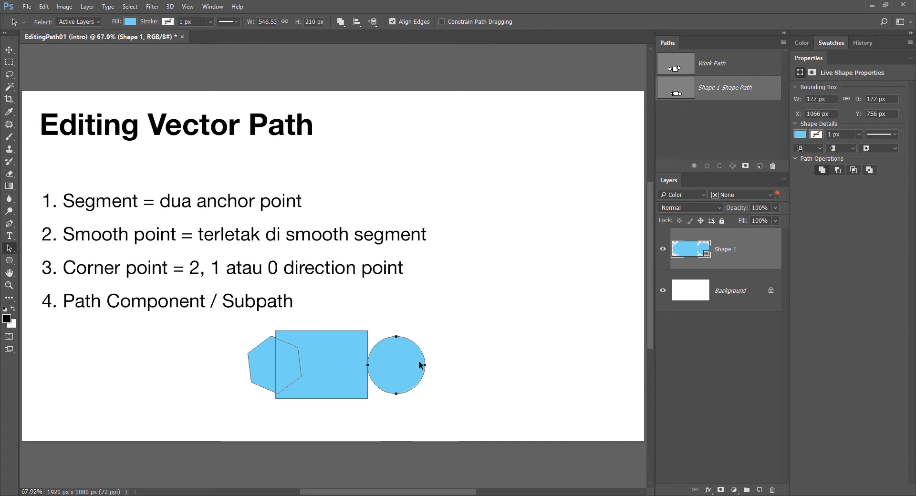
left_click(270, 362)
left_click_drag(257, 372, 212, 367)
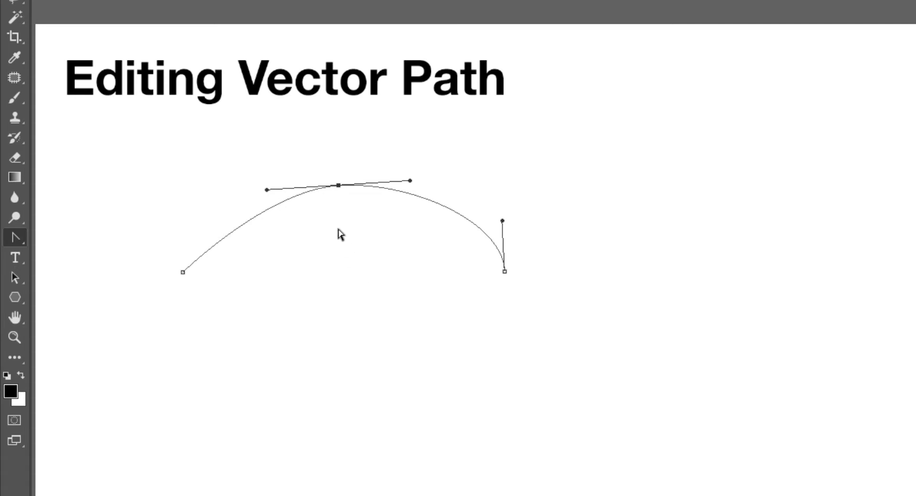
Step: Make the arch's top anchor smooth with new handles via Convert Point, then return to Pen Tool
left_click(339, 186)
left_click_drag(339, 186, 419, 183)
right_click(11, 235)
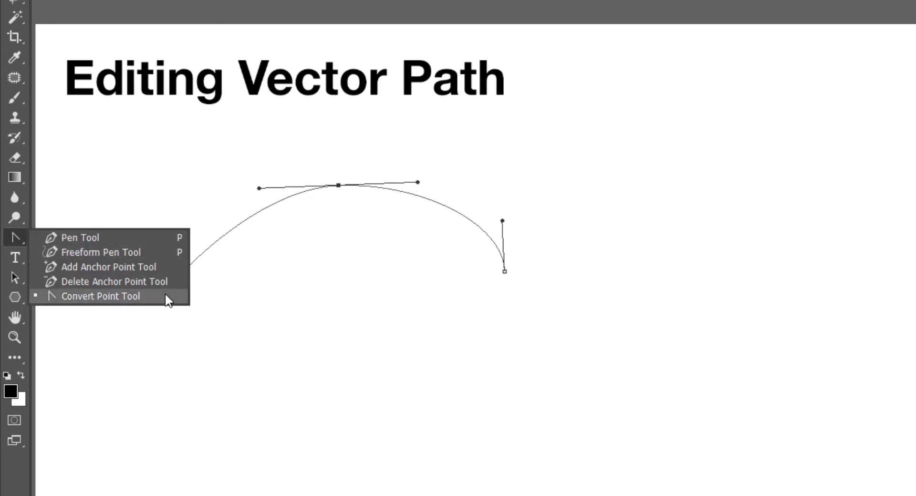
left_click(84, 237)
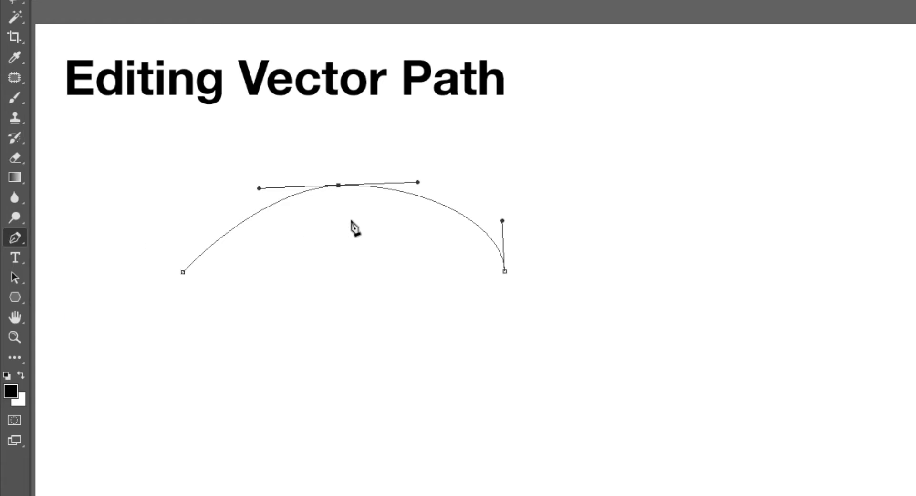
key("alt")
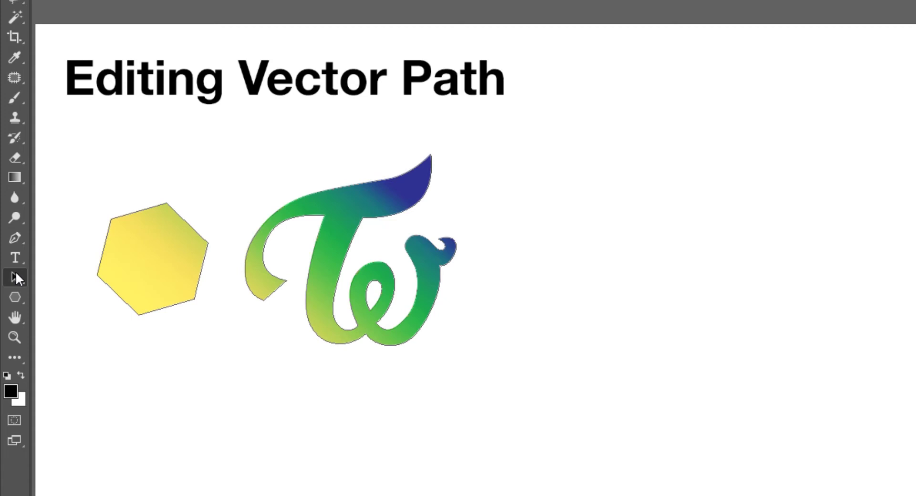
right_click(14, 278)
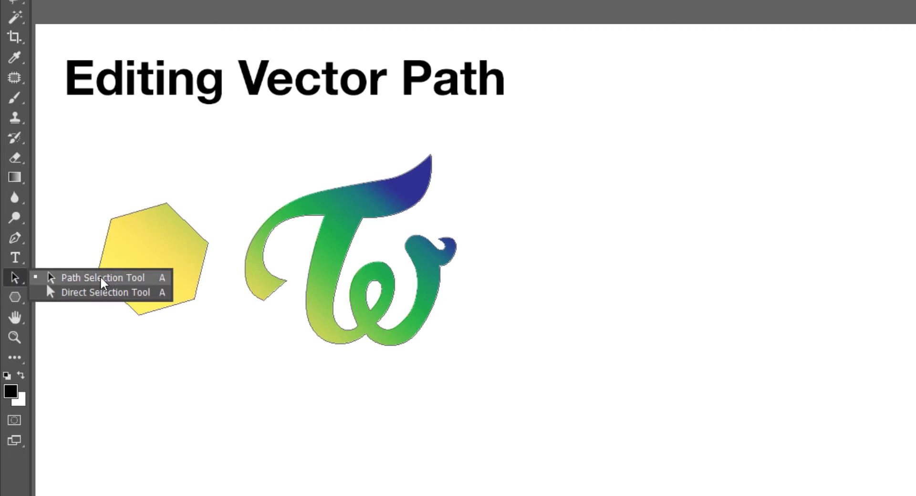
Step: With Path Selection, nudge the hexagon right and the TW logo down, then marquee both
left_click(100, 278)
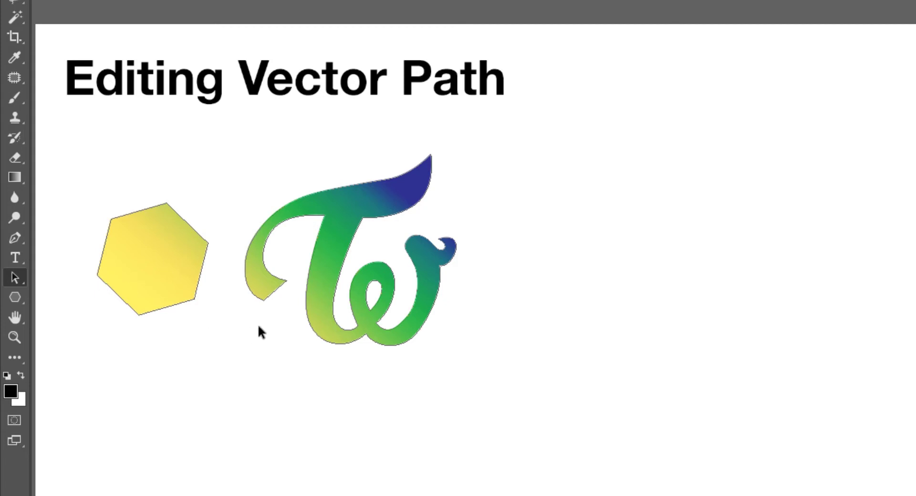
left_click(171, 269)
left_click_drag(175, 256, 182, 245)
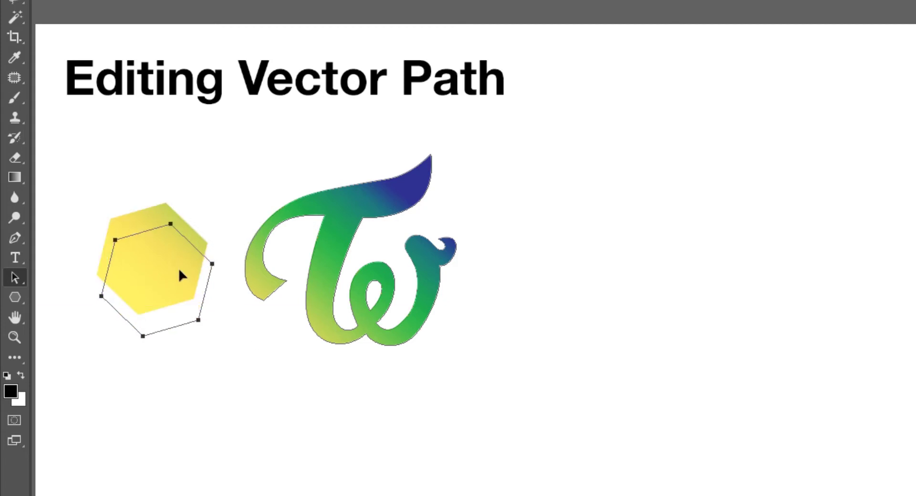
left_click(299, 194)
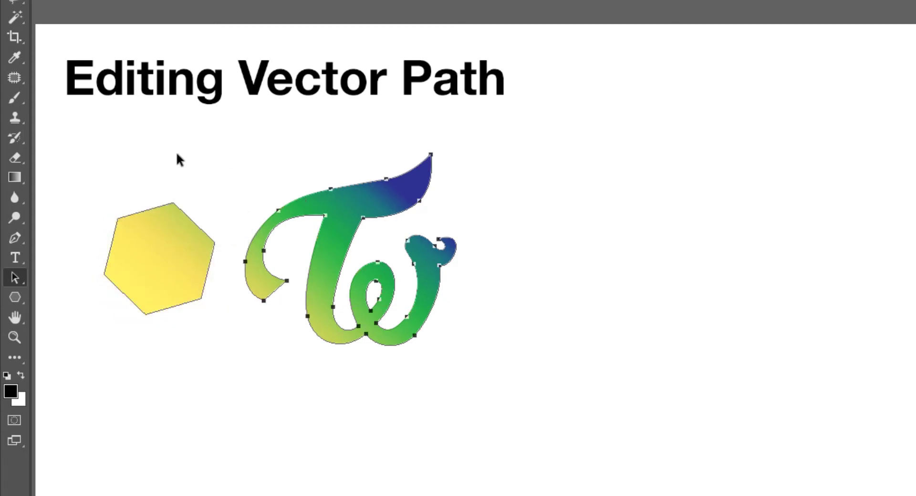
left_click_drag(359, 197, 359, 198)
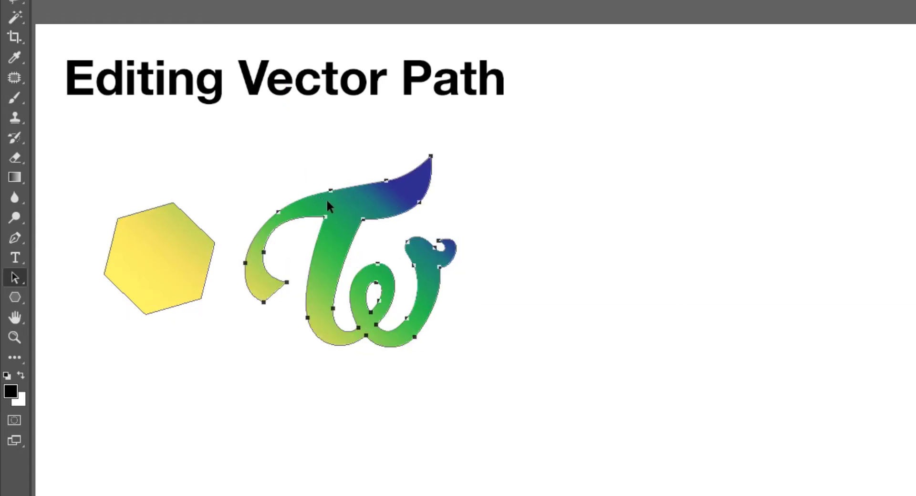
left_click_drag(114, 139, 475, 364)
left_click(493, 355)
Step: With Direct Selection, pull the hexagon's top-left corner out and select the T stem's curve
right_click(15, 277)
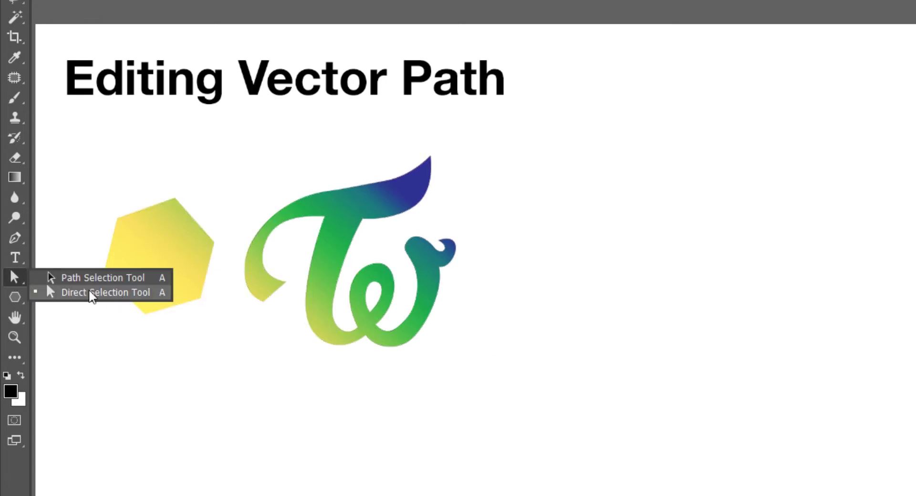
left_click(115, 293)
left_click(163, 223)
left_click_drag(119, 218, 111, 210)
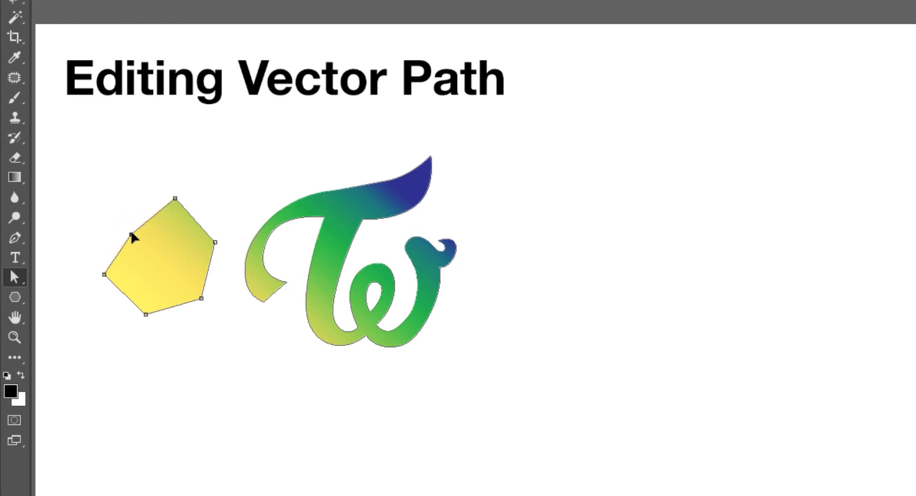
left_click(359, 214)
left_click(306, 266)
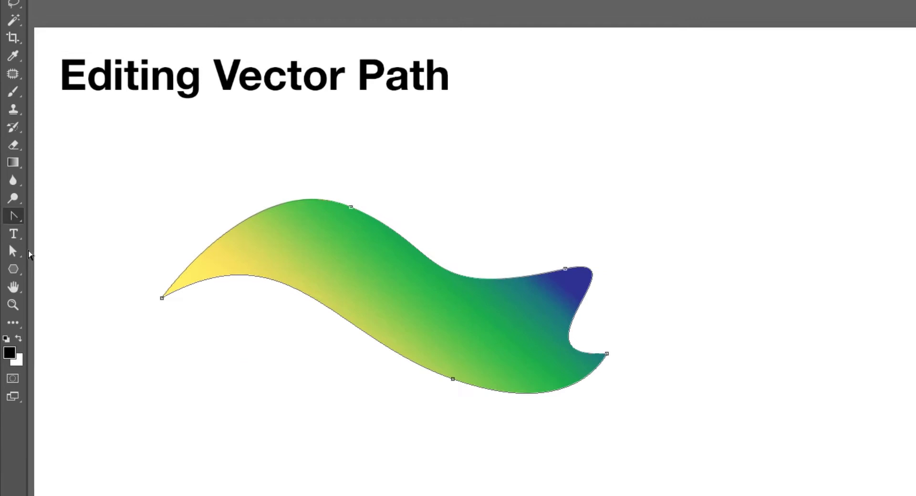
Step: Use the Convert Point Tool to make the wave's top anchor a sharp corner
right_click(10, 222)
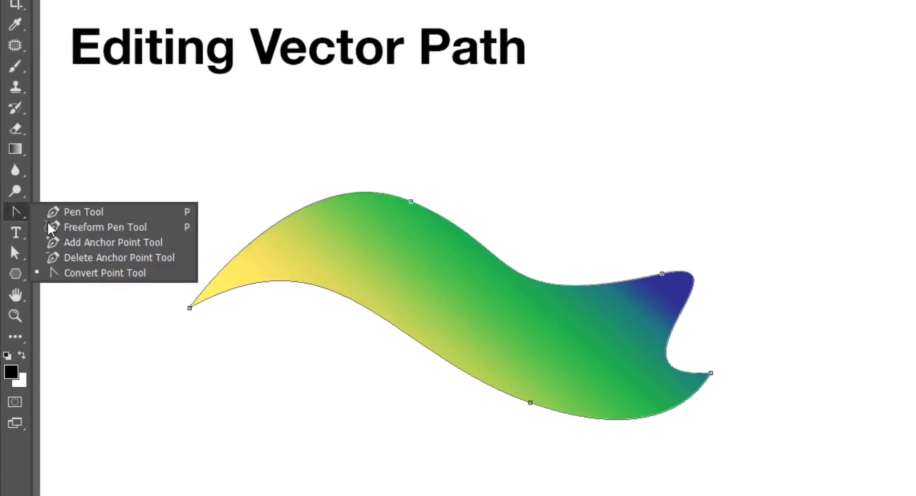
left_click(119, 278)
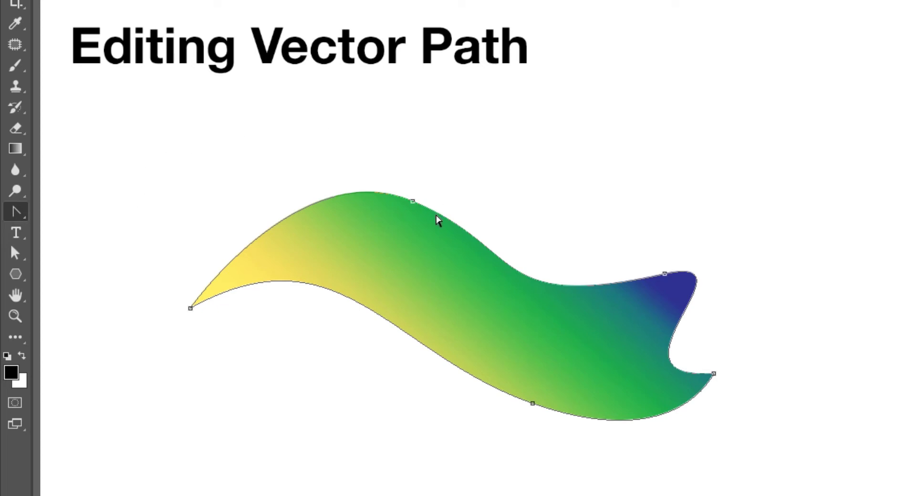
left_click(413, 202)
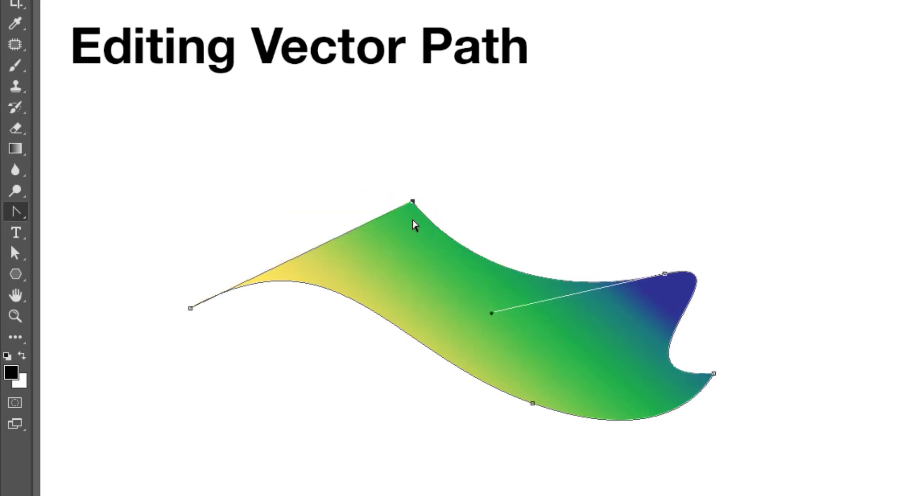
key("ctrl+z")
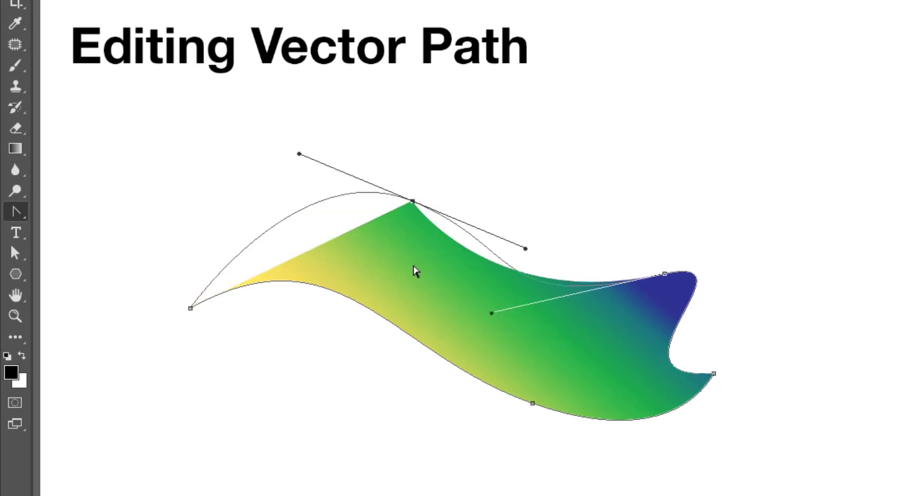
left_click(405, 245)
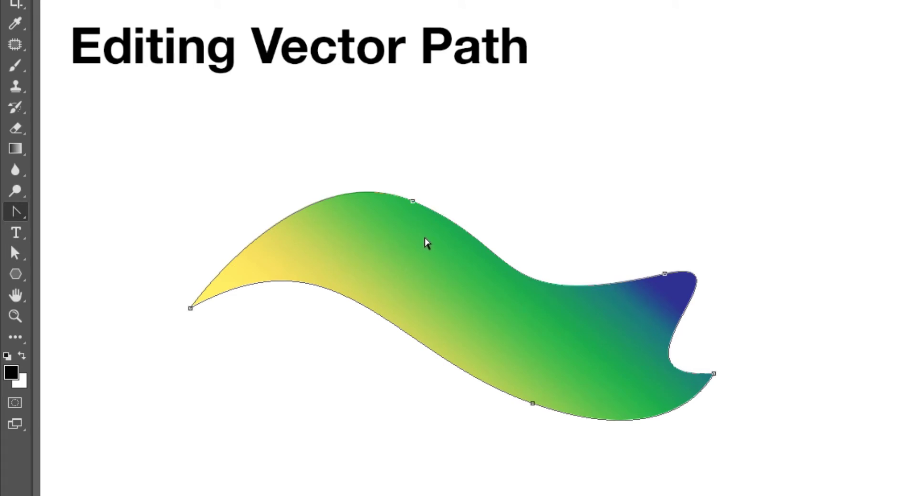
left_click_drag(391, 169, 435, 235)
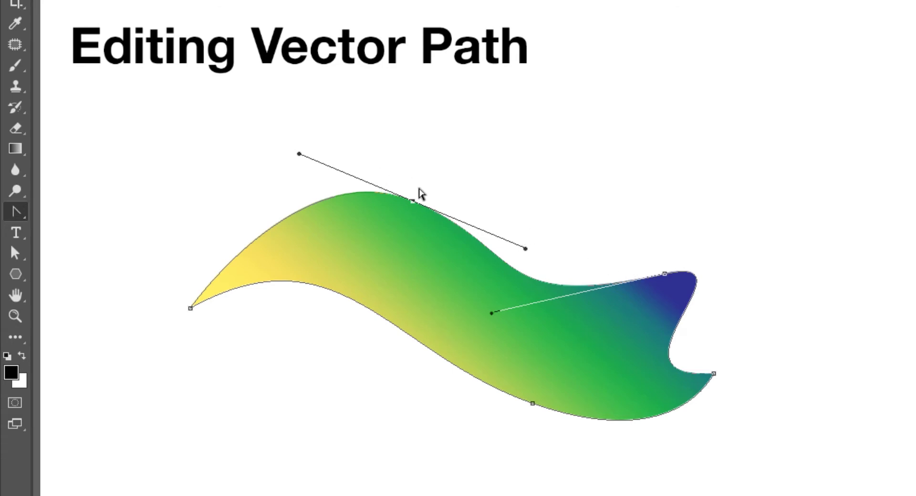
left_click(412, 201)
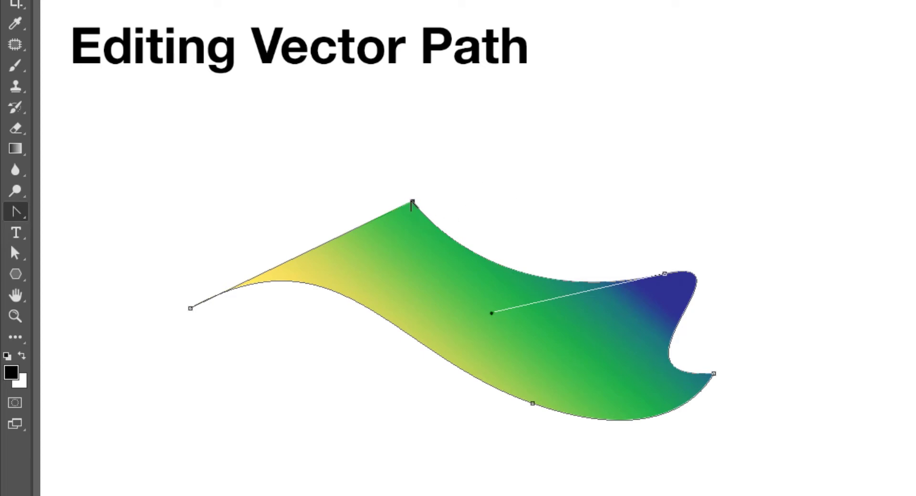
Step: Drag handles from the top anchor into a smooth peak and convert the bottom-right anchor
mouse_move(413, 203)
left_mouse_down()
mouse_move(547, 221)
mouse_move(548, 202)
mouse_move(544, 228)
mouse_move(539, 216)
left_mouse_up()
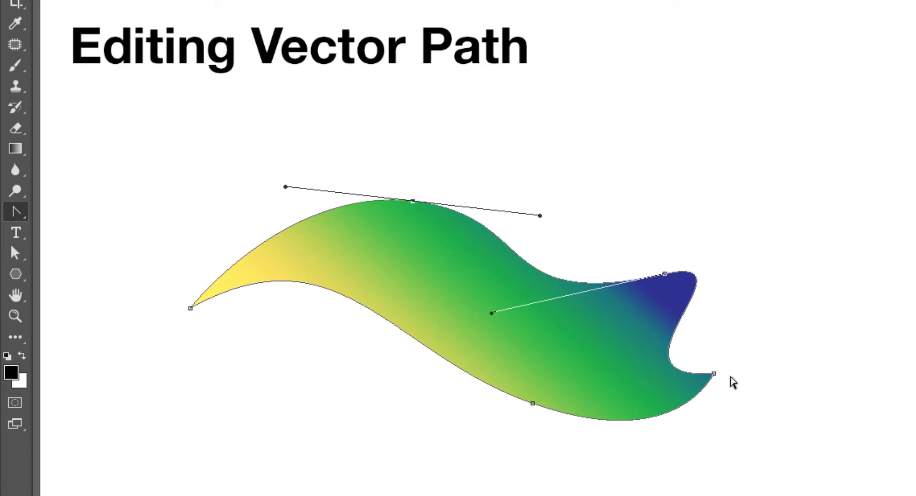
left_click_drag(723, 359, 697, 405)
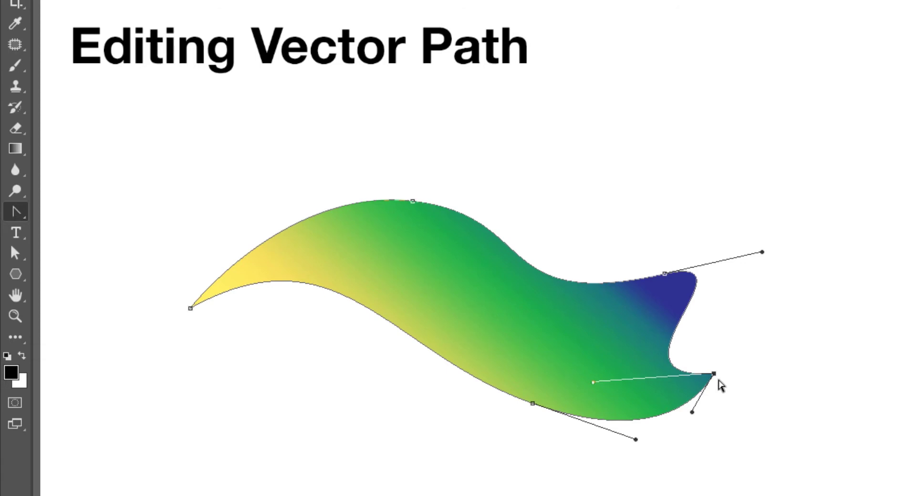
left_click(714, 374)
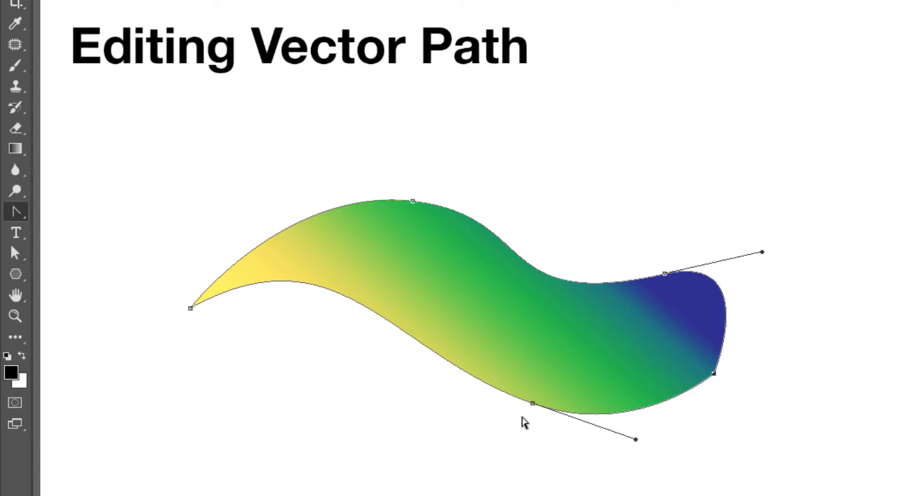
Step: Drag the bottom anchor's handles independently to bend the lower edge into a notch
left_click(533, 403)
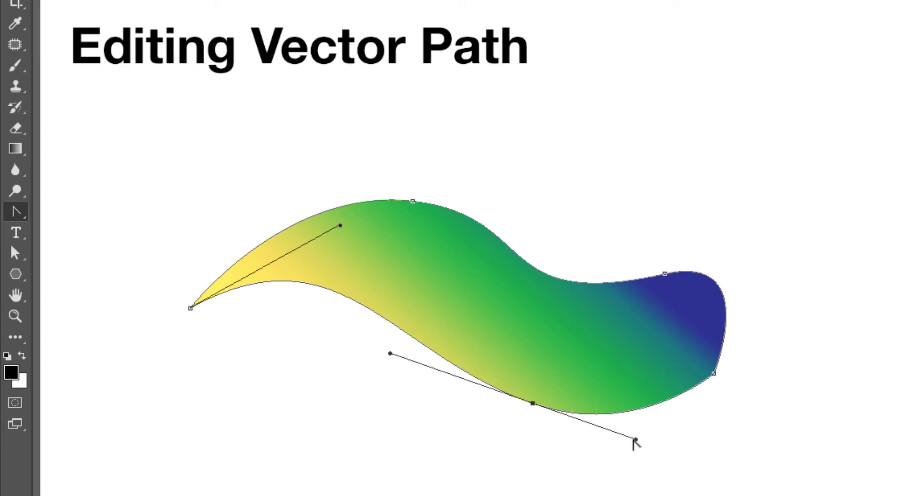
mouse_move(635, 439)
left_mouse_down()
mouse_move(594, 341)
mouse_move(492, 289)
mouse_move(495, 301)
mouse_move(481, 287)
left_mouse_up()
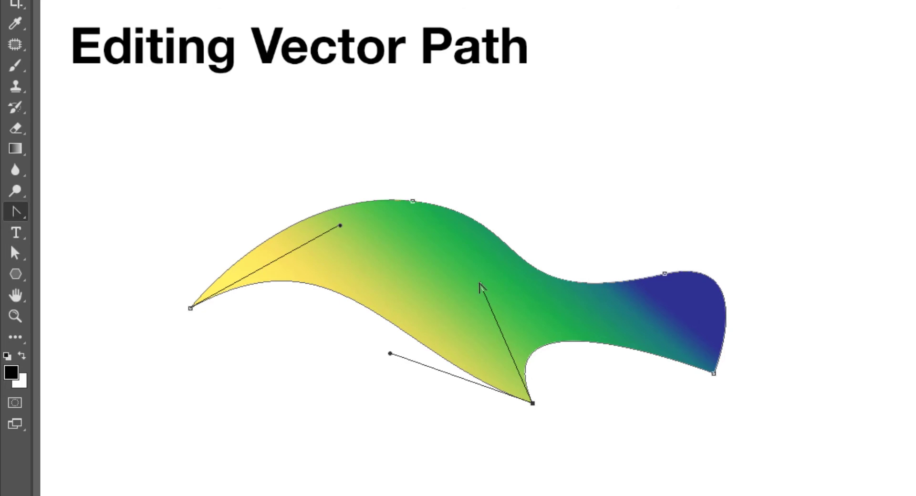
mouse_move(481, 286)
left_mouse_down()
mouse_move(536, 302)
mouse_move(490, 290)
left_mouse_up()
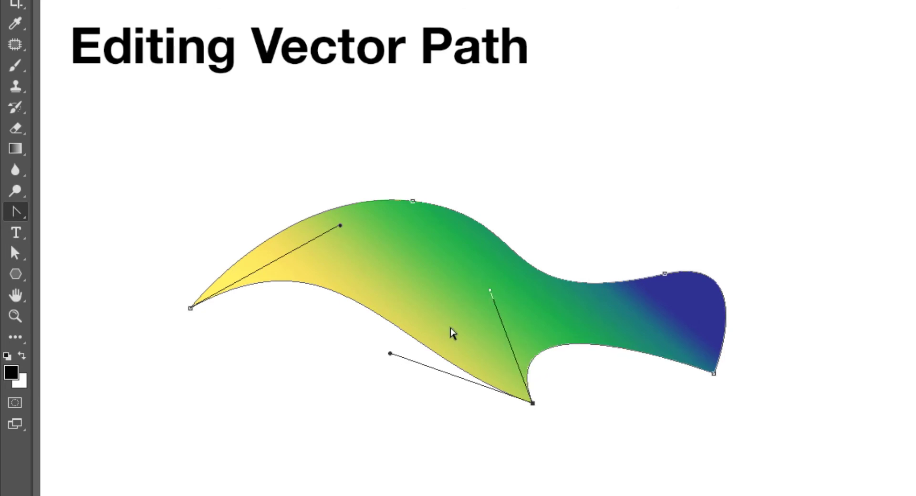
mouse_move(390, 354)
left_mouse_down()
mouse_move(387, 391)
mouse_move(390, 357)
left_mouse_up()
key("p")
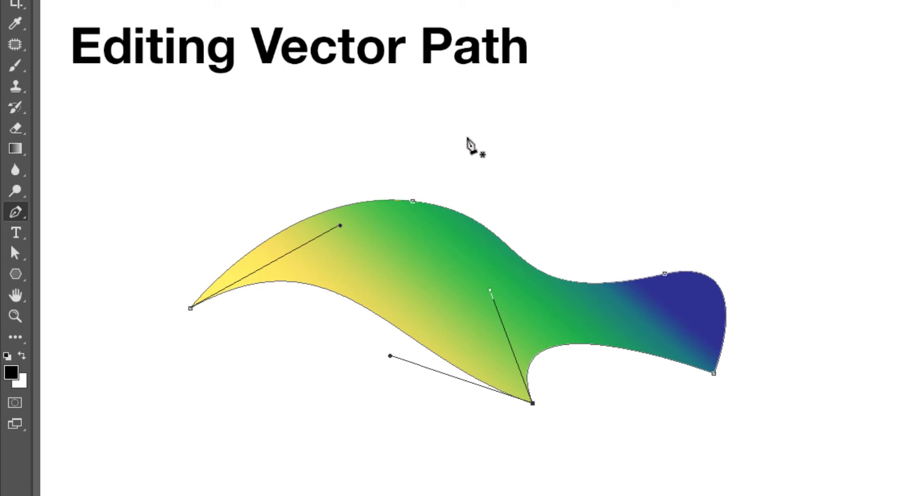
key("alt")
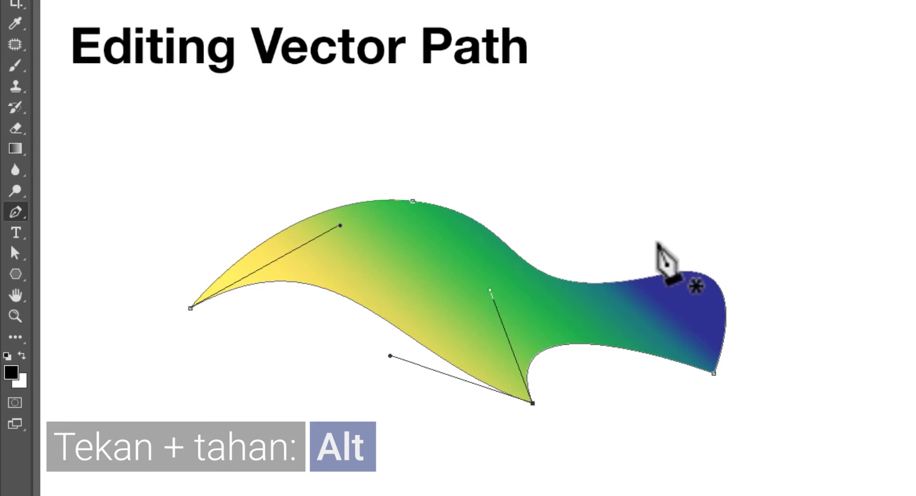
key("a")
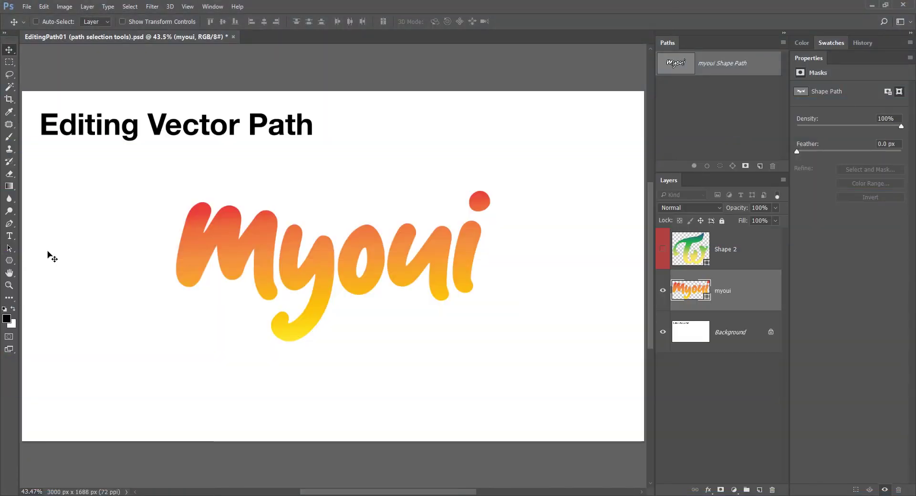
Step: Switch to the Path Selection Tool with Select set to Active Layers
left_click_drag(9, 249, 39, 253)
left_click(53, 252)
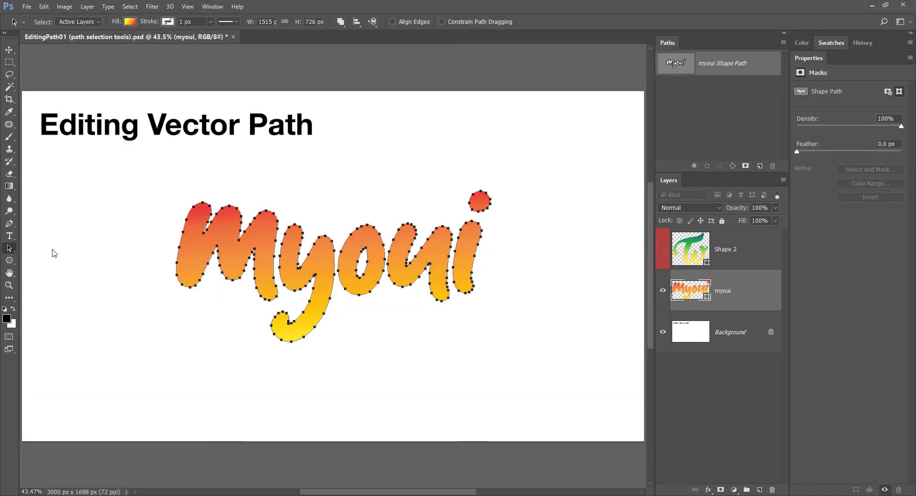
left_click(135, 217)
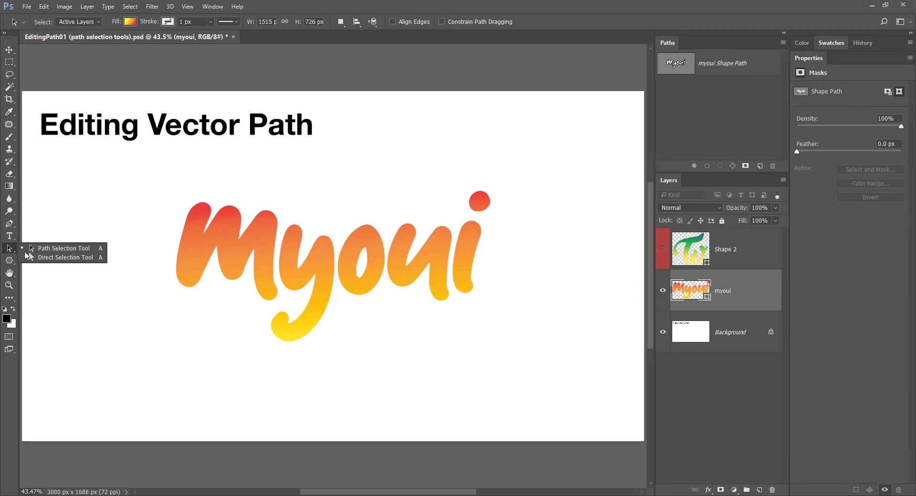
mouse_move(7, 251)
left_mouse_down()
mouse_move(56, 260)
mouse_move(48, 251)
left_mouse_up()
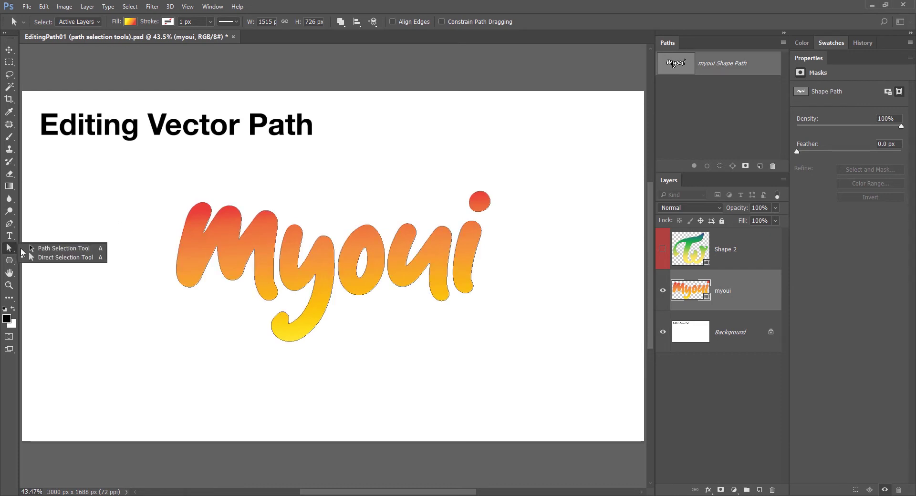
left_click(48, 251)
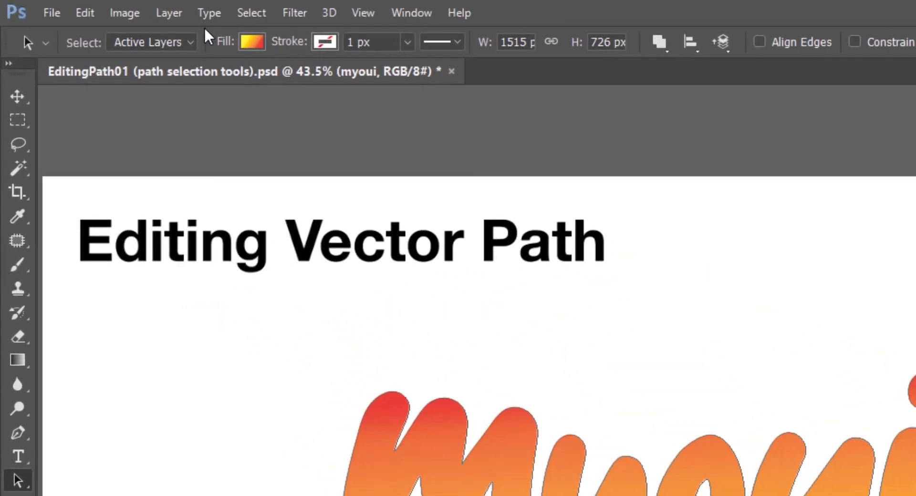
left_click(82, 22)
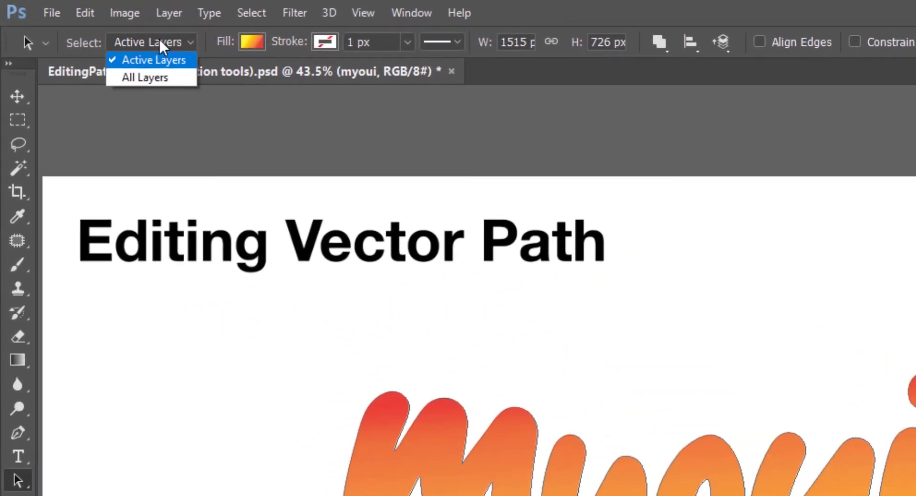
left_click(166, 64)
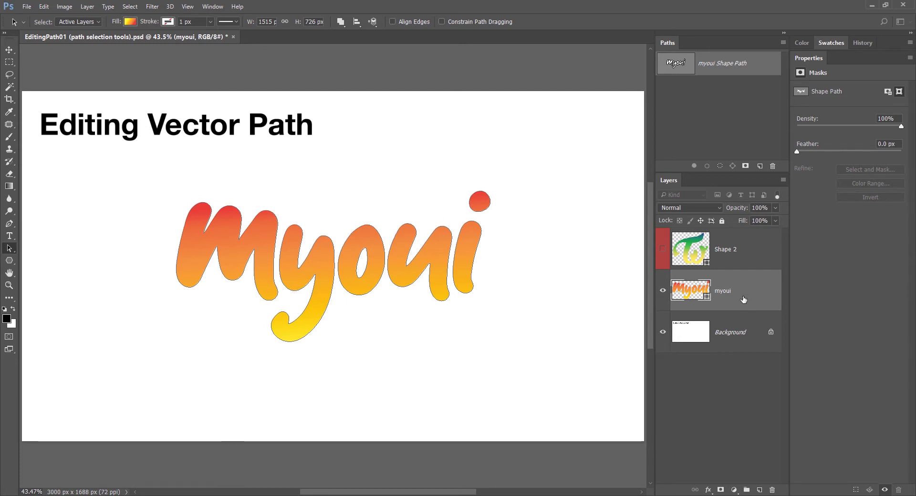
Step: Select the M letter subpath, then Shift-drag to add the i and its dot
left_click(234, 227)
left_click_drag(147, 172, 306, 250)
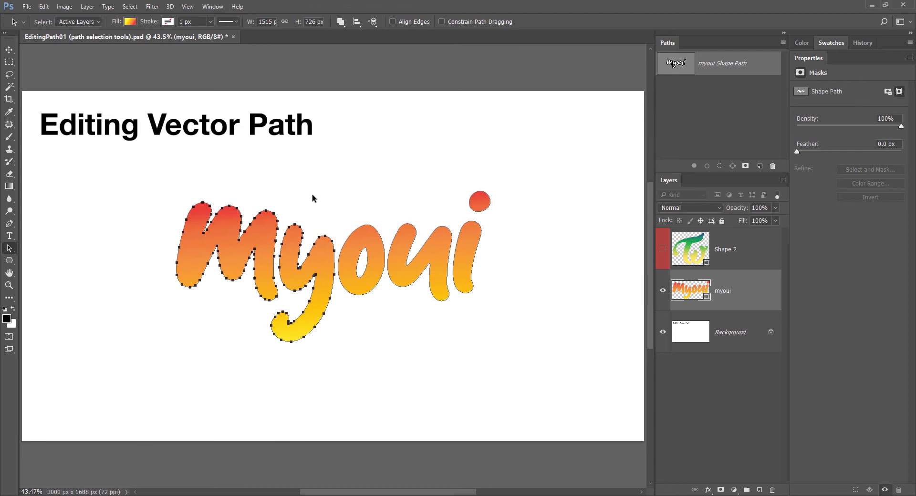
left_click(270, 207)
left_click(267, 209)
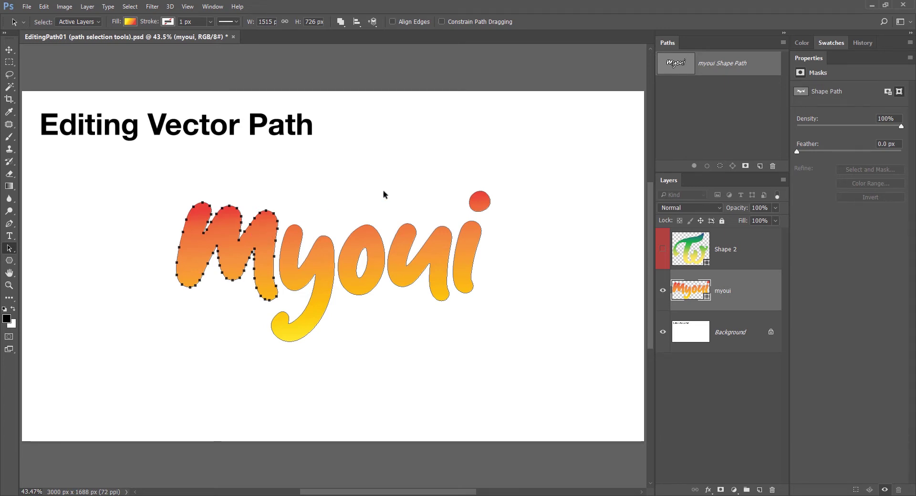
key("shift")
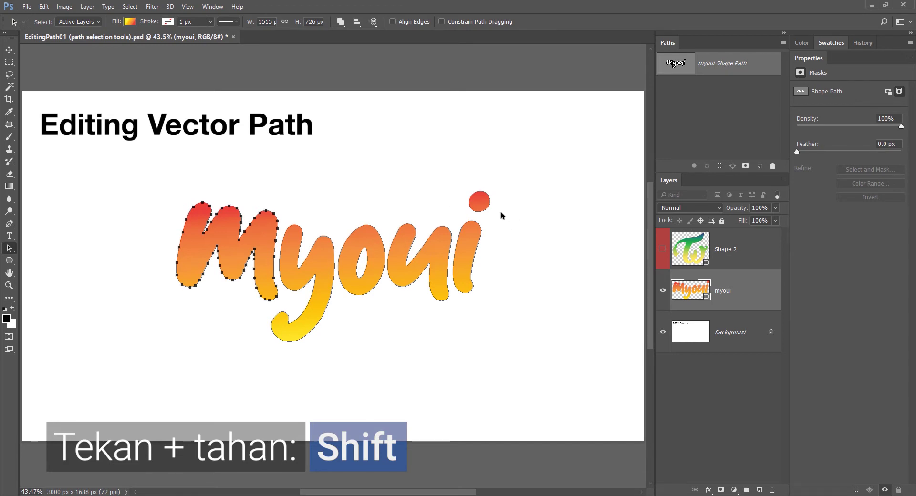
left_click_drag(506, 197, 476, 261)
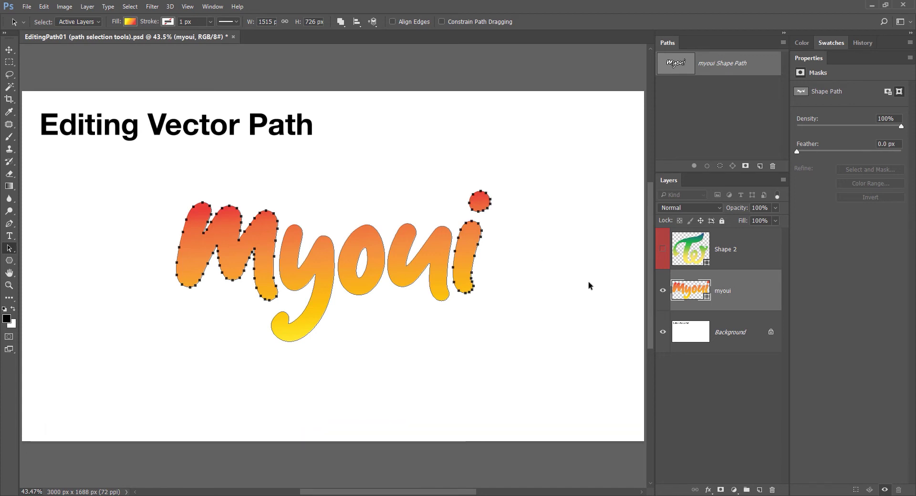
left_click(722, 250)
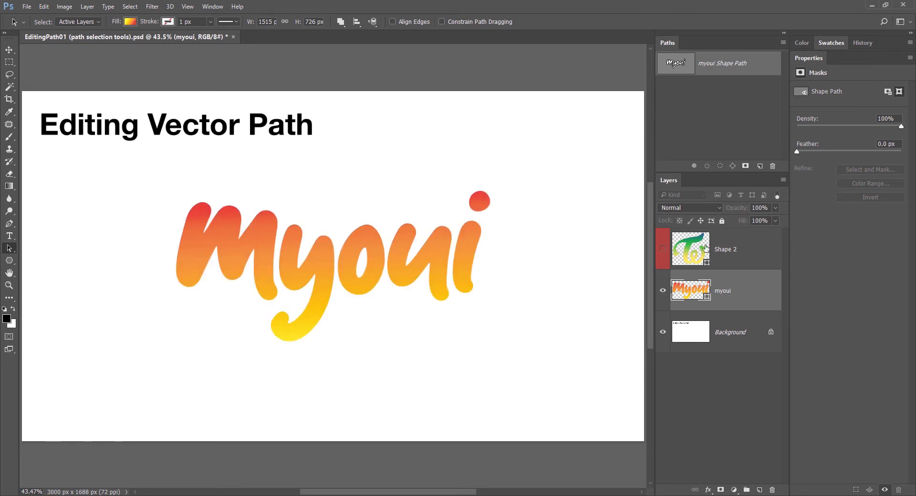
left_click(663, 249)
left_click(717, 287, "shift")
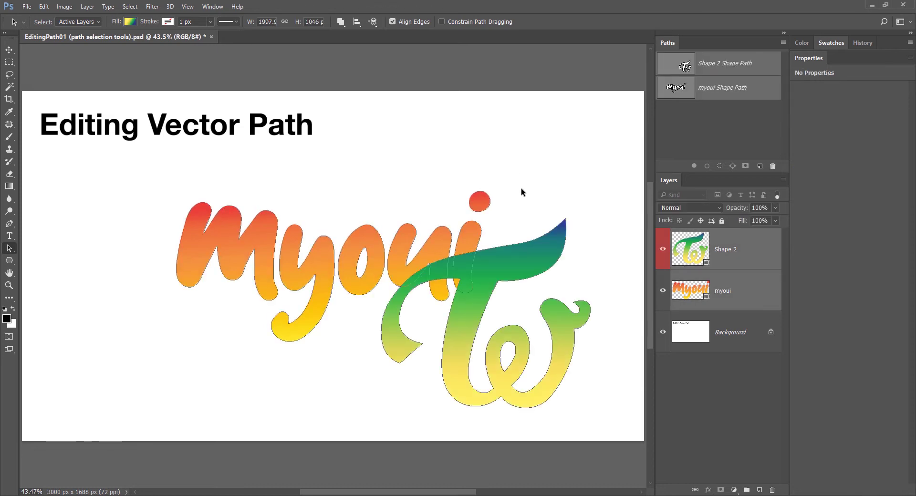
left_click_drag(456, 166, 536, 274)
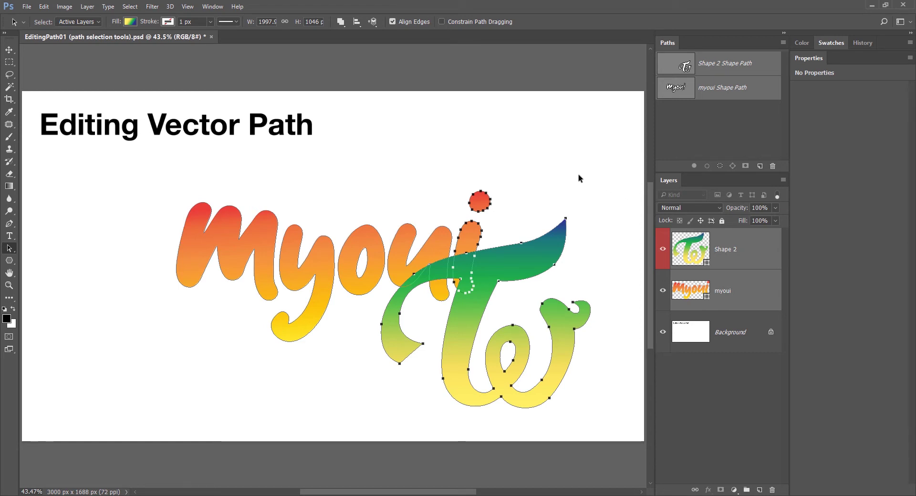
left_click(86, 21)
left_click(79, 39)
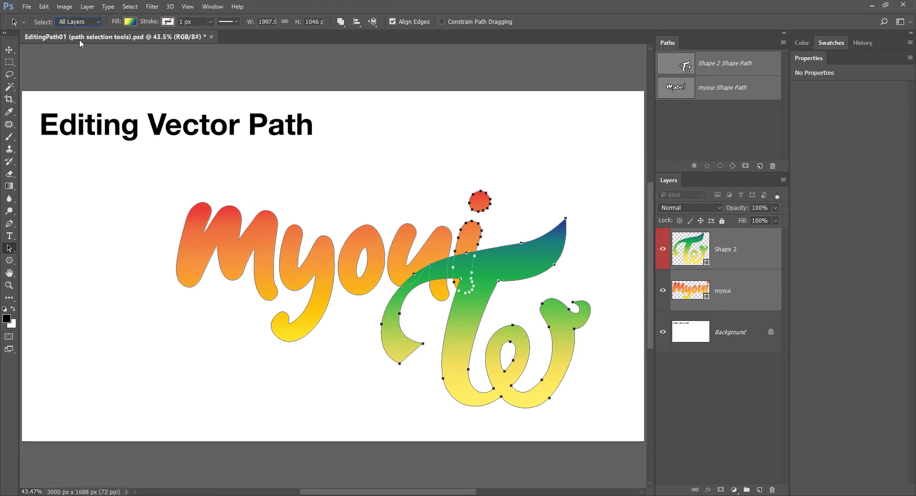
left_click(546, 179)
mouse_move(398, 174)
left_mouse_down()
mouse_move(578, 384)
mouse_move(524, 298)
left_mouse_up()
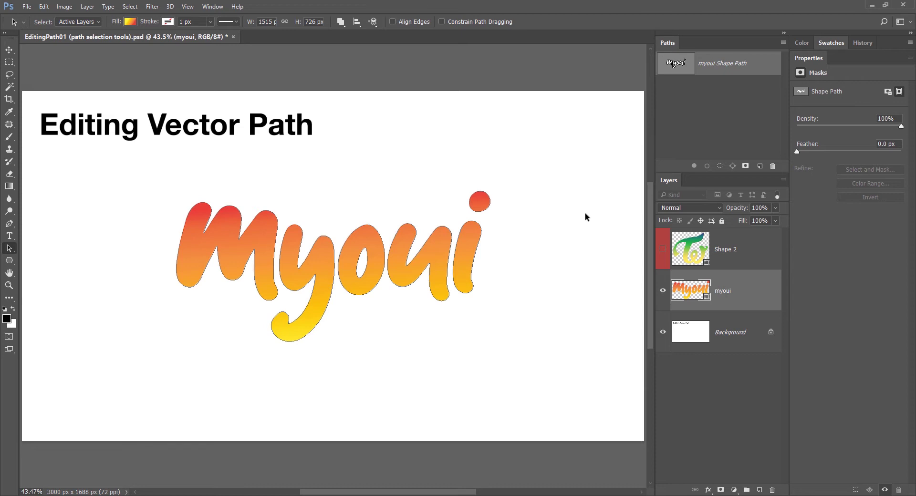
Step: Alt-click the myoui Shape Path thumbnail to select every anchor, then deselect
key("alt")
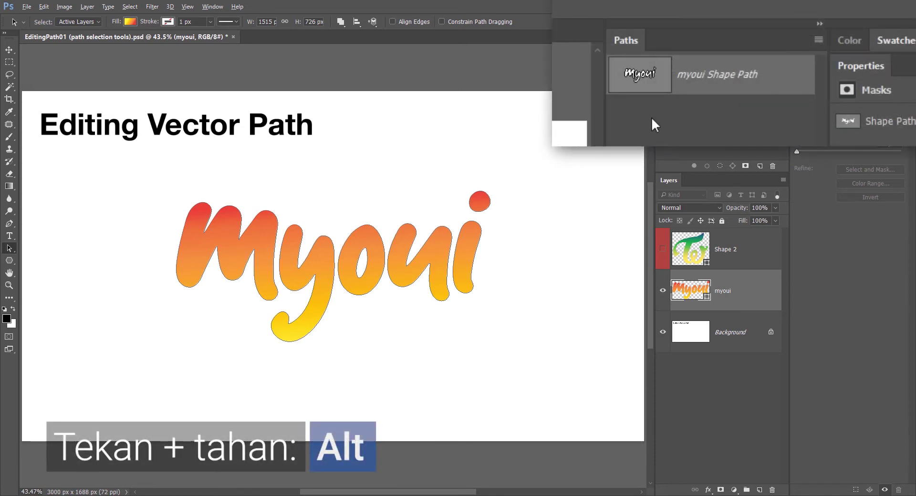
left_click(643, 84, "alt")
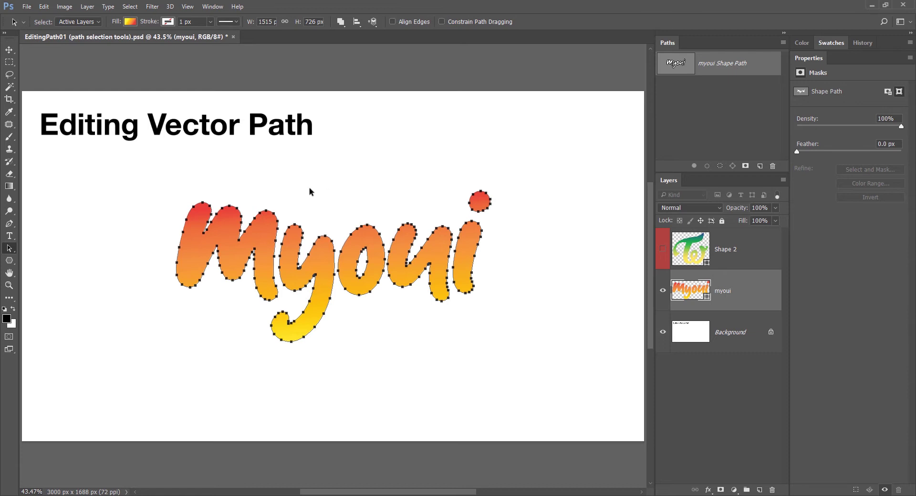
key("Escape")
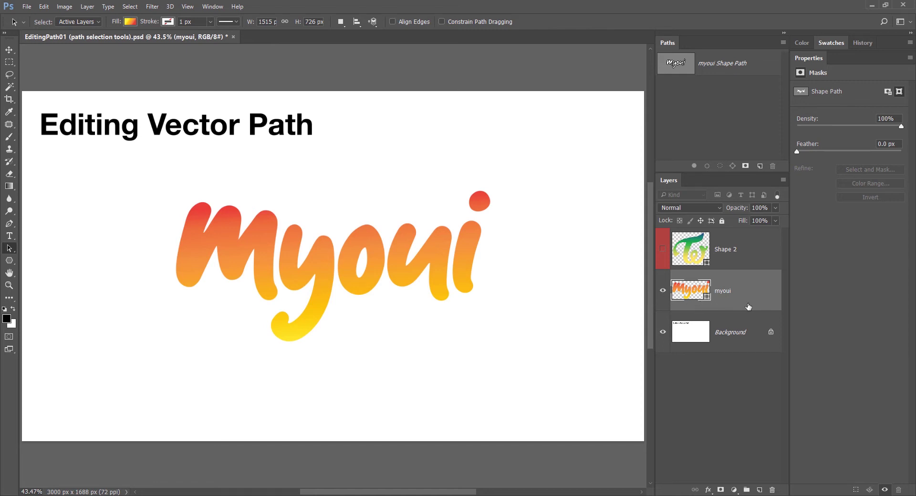
Step: Set path selection to All Layers and deselect the myoui letter paths
left_click(457, 277)
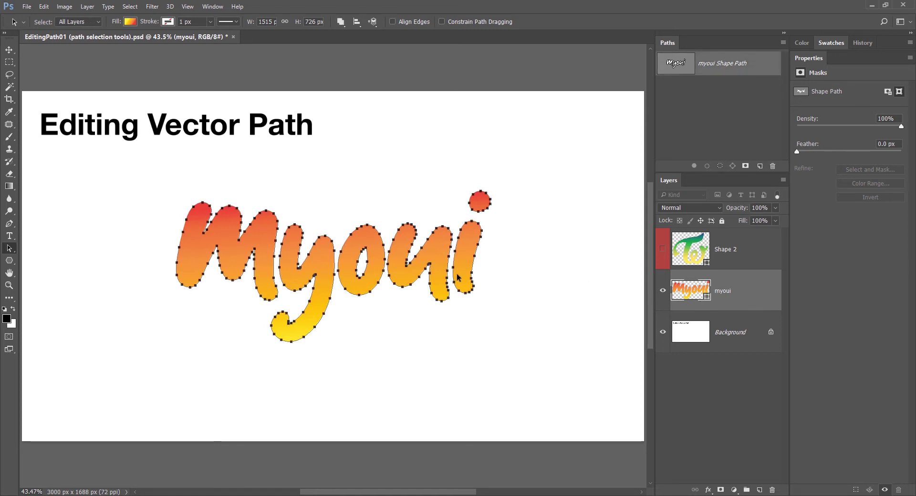
left_click(88, 22)
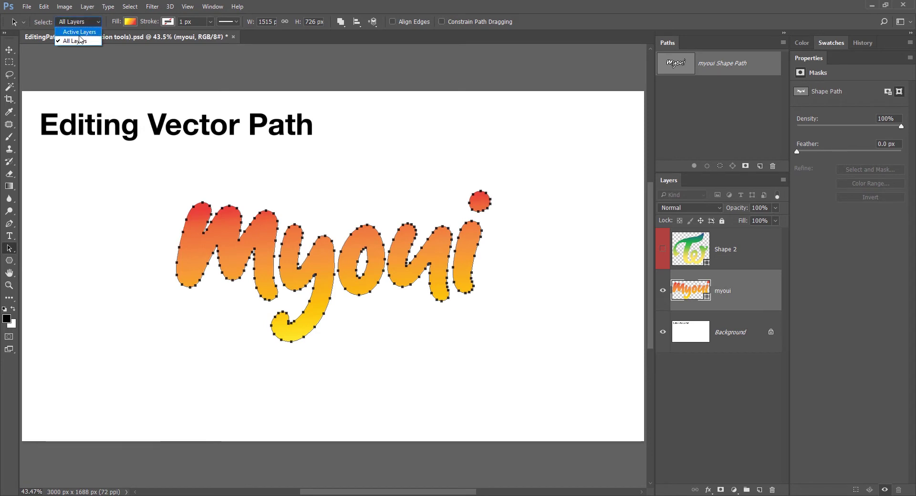
left_click(78, 44)
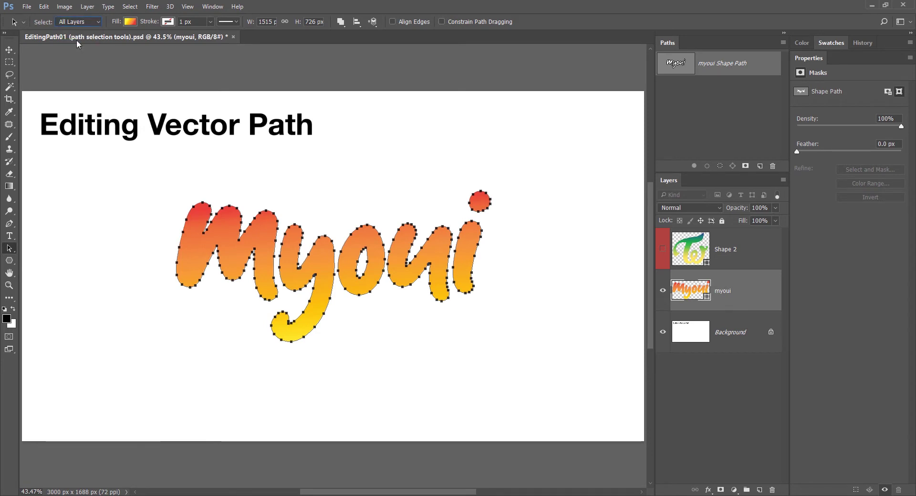
left_click(389, 197)
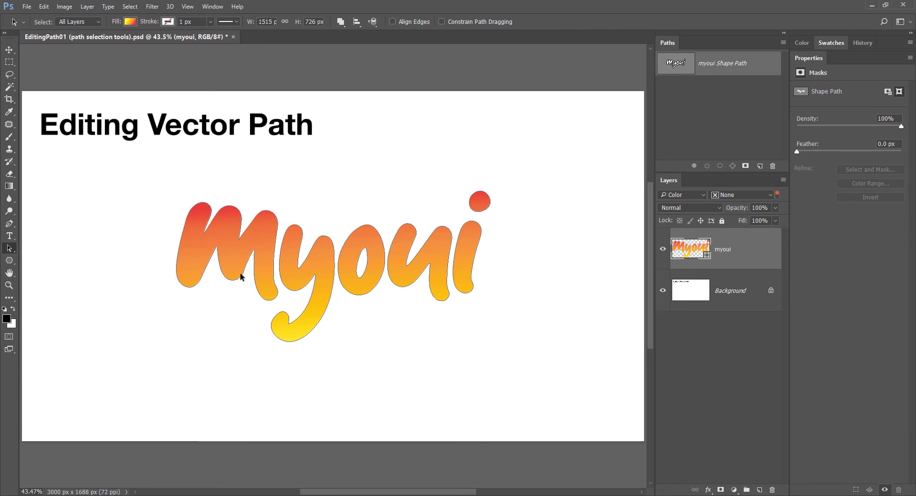
Step: Select the M letter path, drag it slightly, and zoom in on it
left_click(234, 259)
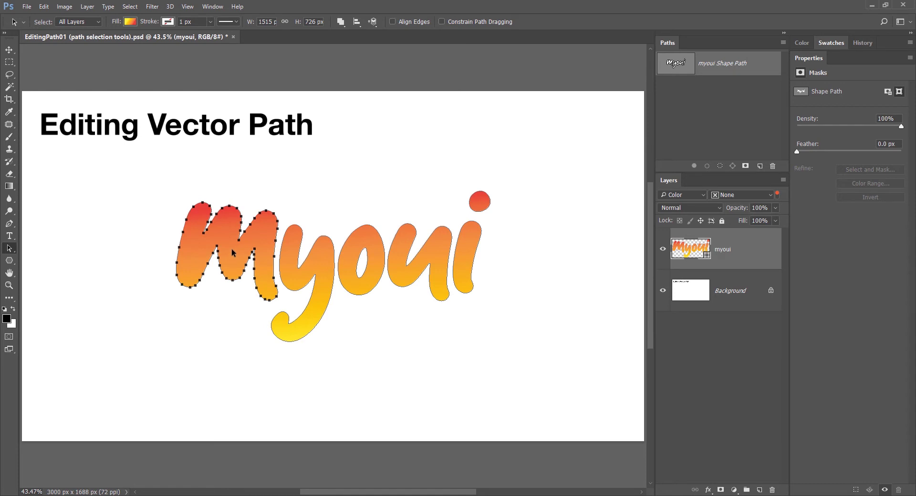
mouse_move(233, 253)
left_mouse_down()
mouse_move(213, 282)
mouse_move(212, 231)
mouse_move(243, 248)
left_mouse_up()
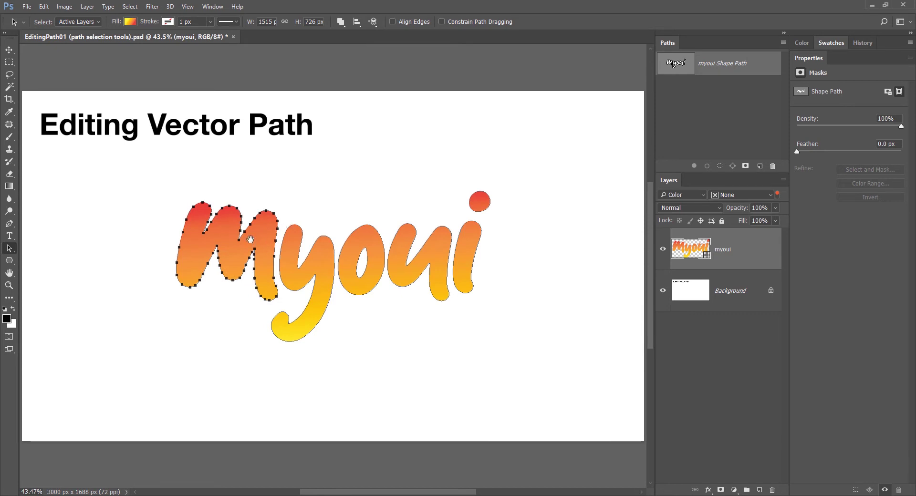
left_click_drag(224, 255, 284, 197)
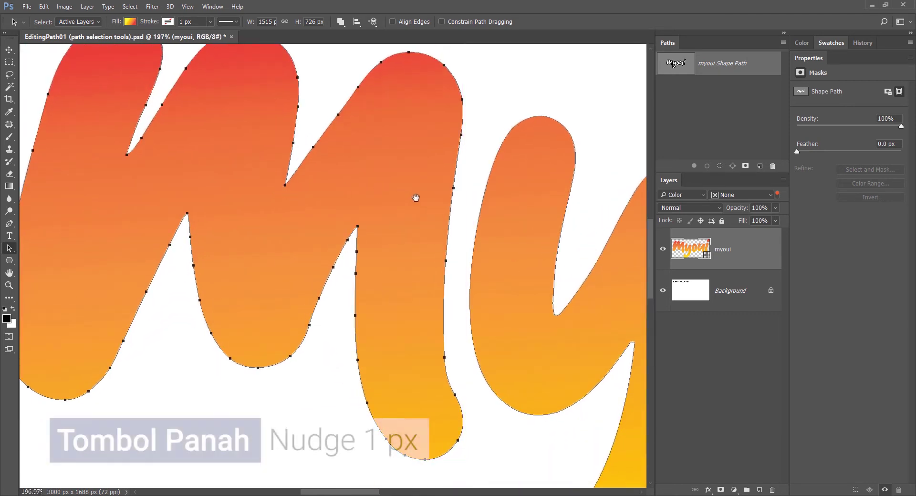
Step: Nudge the M path in 1 px and 10 px steps, then fit the artwork on screen
key("Right")
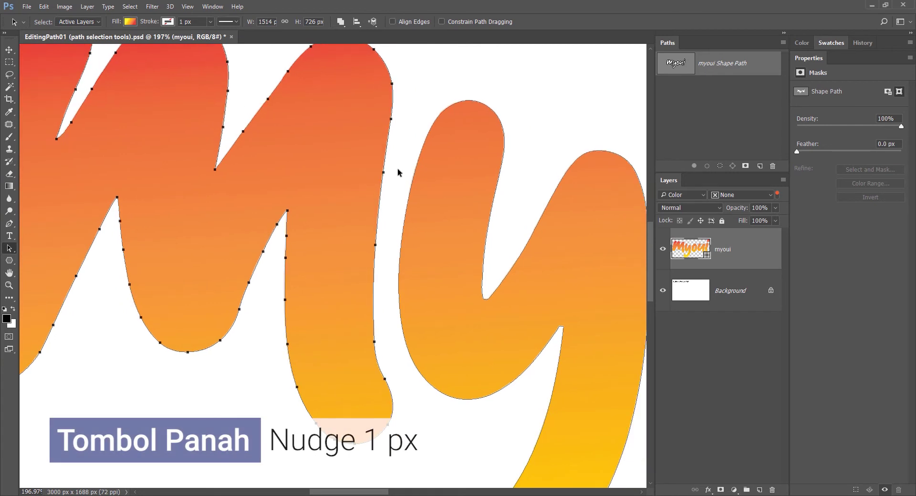
key("Down")
key("Right")
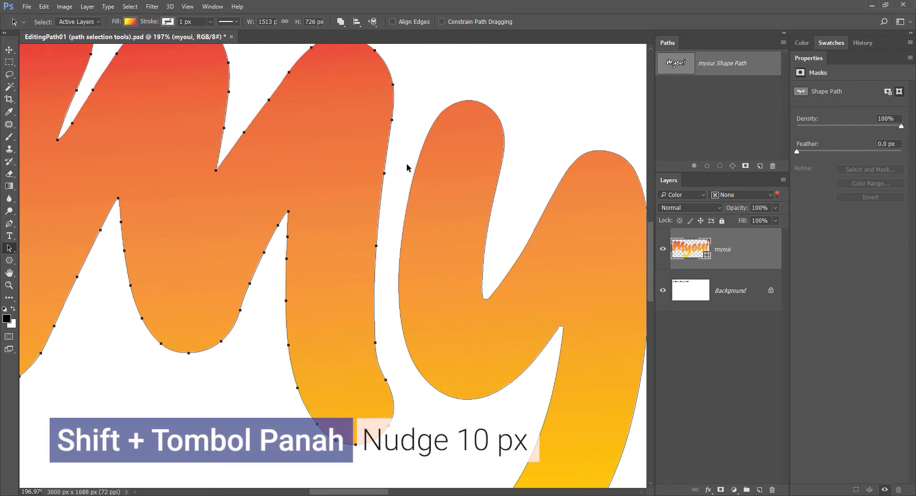
key("shift+Left")
key("shift+Left")
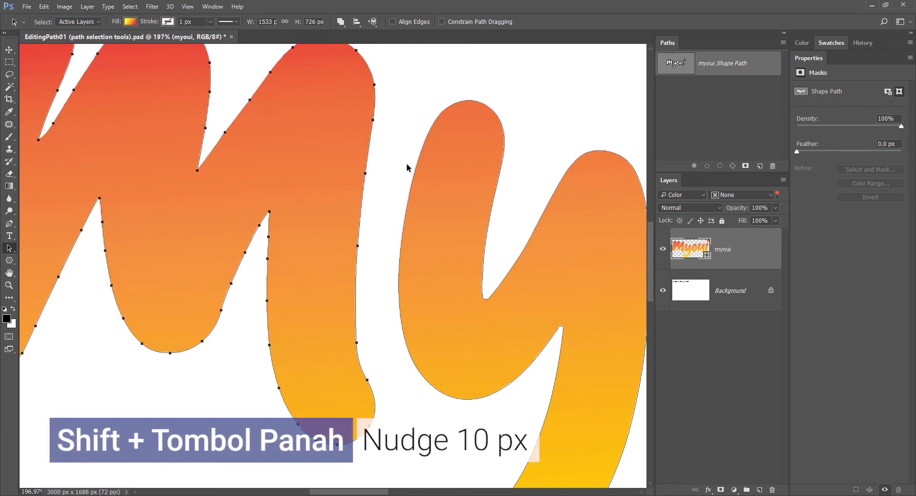
key("shift+Left")
key("shift+Left")
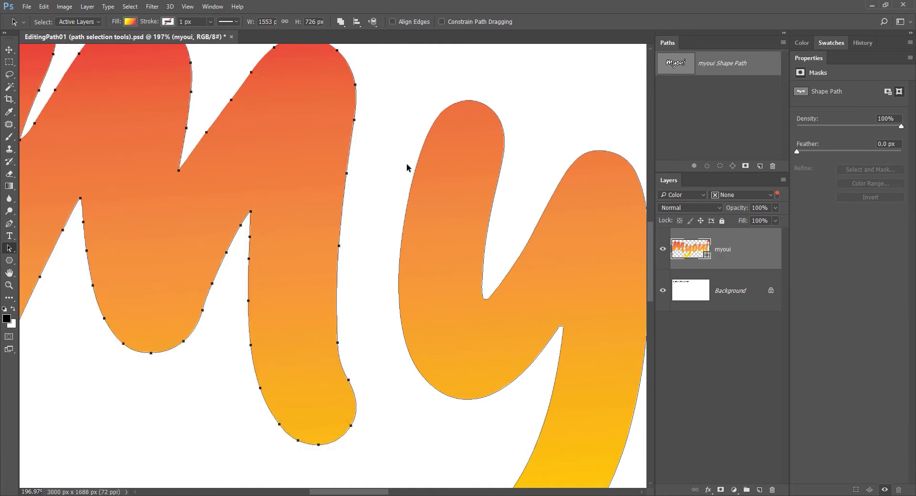
key("shift+Right")
key("shift+Right")
key("shift+Right")
key("ctrl+0")
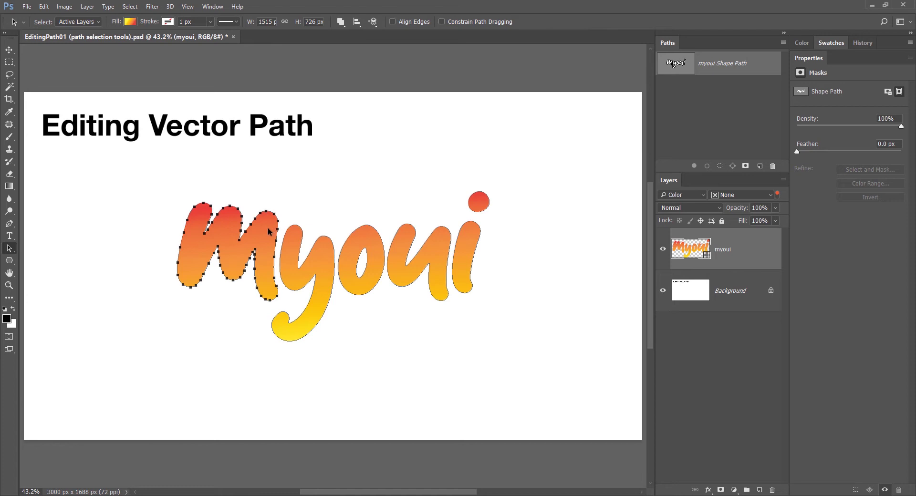
key("ctrl")
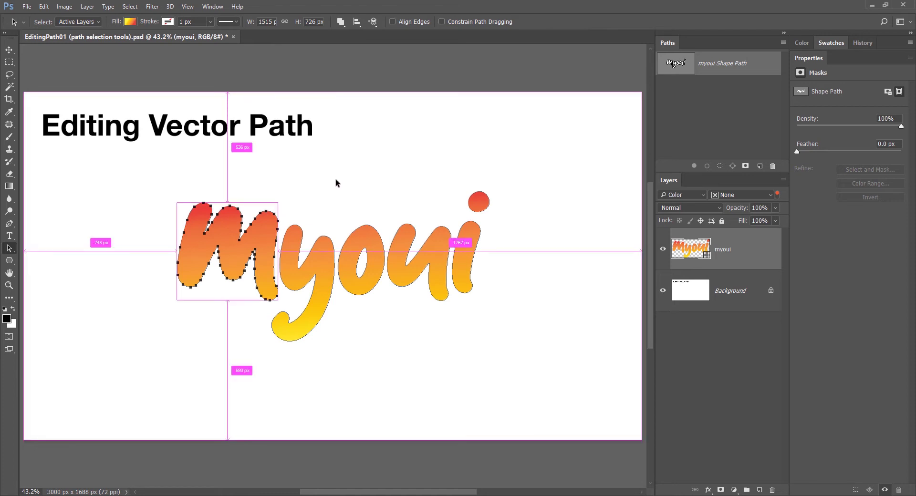
key("ctrl+t")
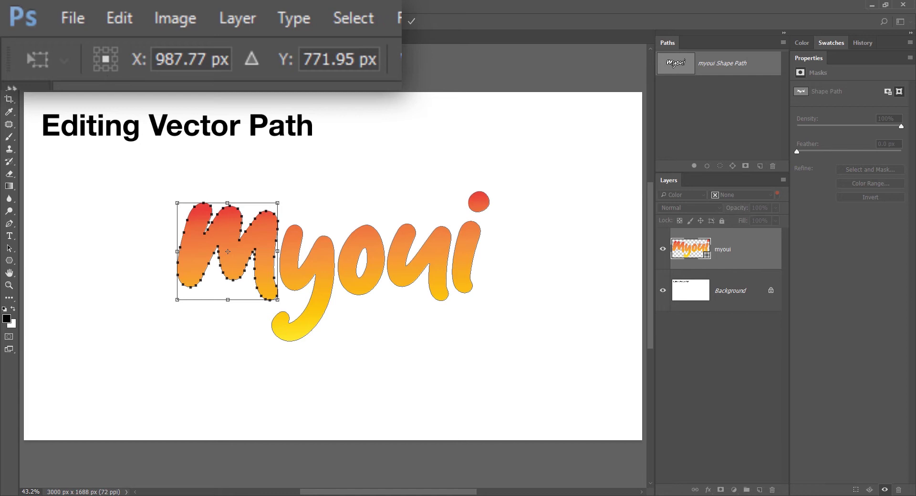
left_click(105, 68)
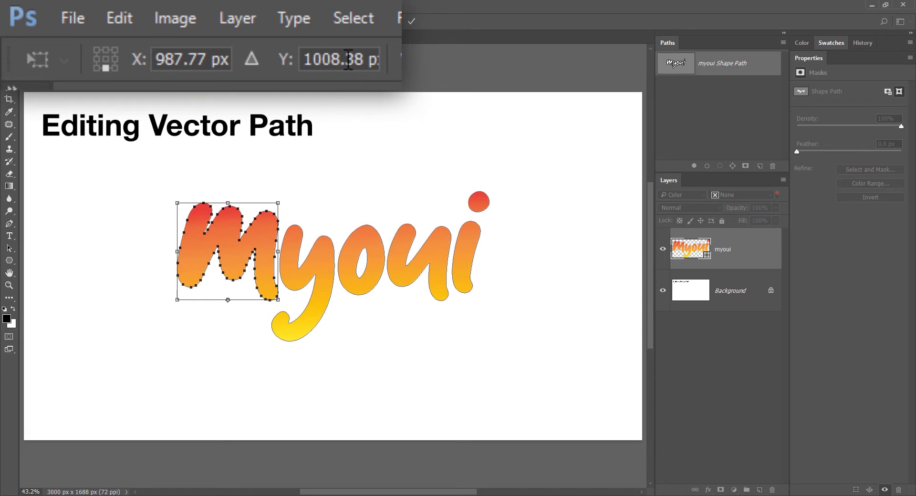
left_click(353, 59)
type("700")
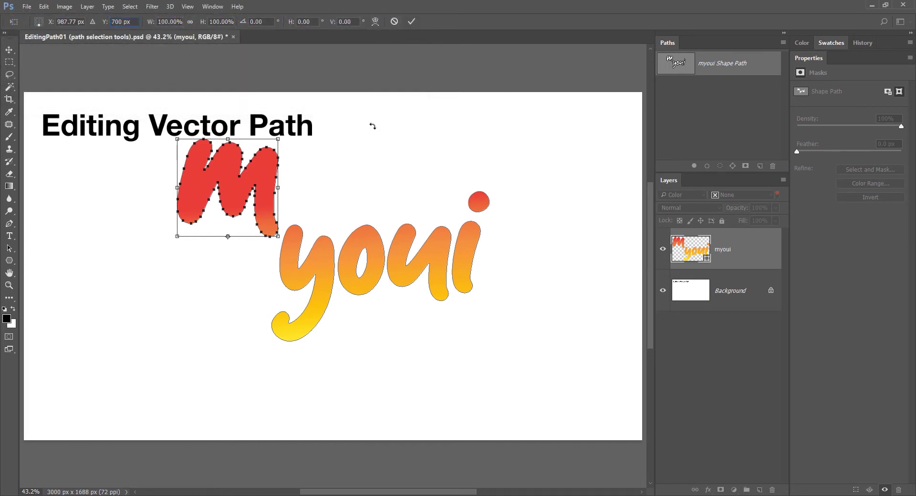
key("Return")
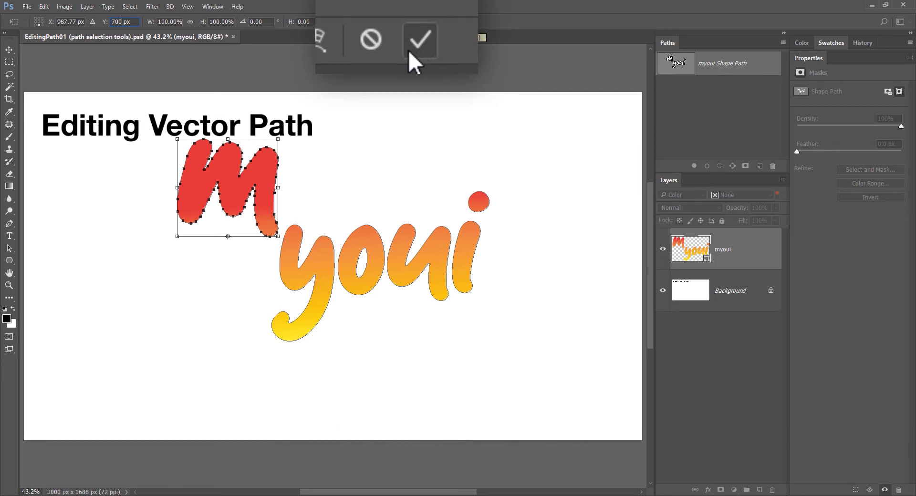
key("Escape")
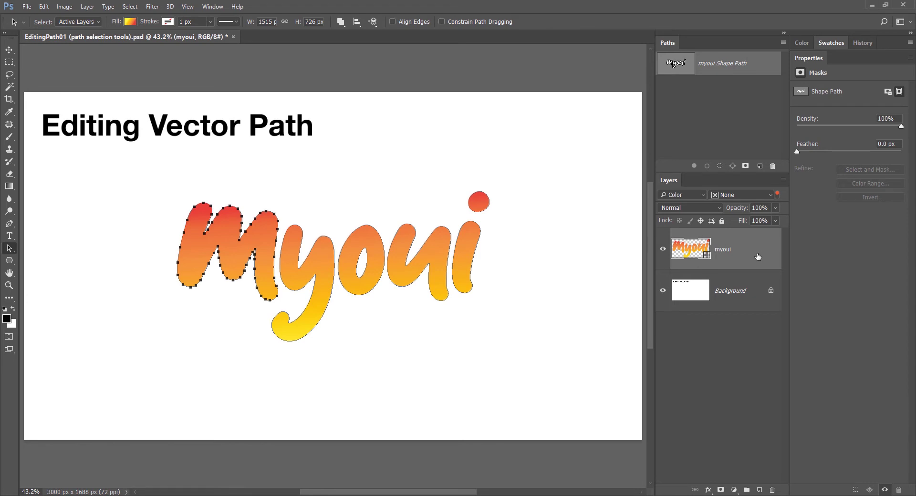
Step: Cancel the whole-artwork transform and put only the M path under Free Transform Path
key("ctrl+t")
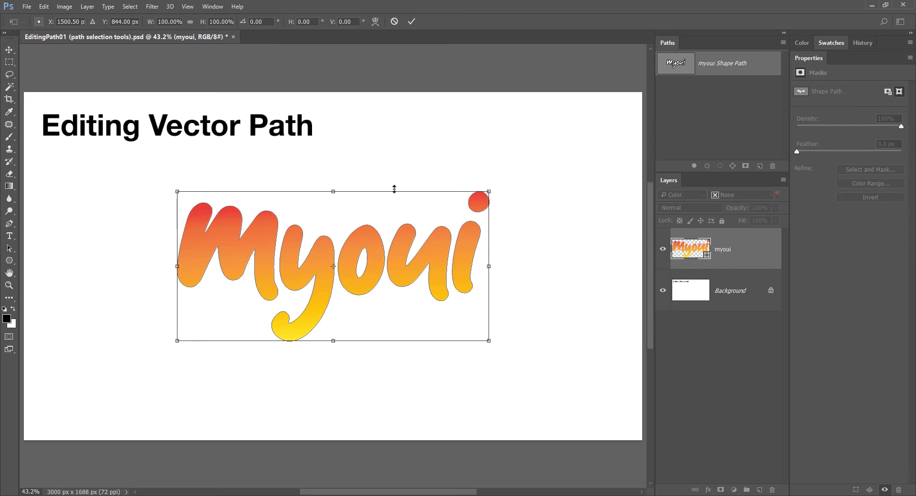
key("Return")
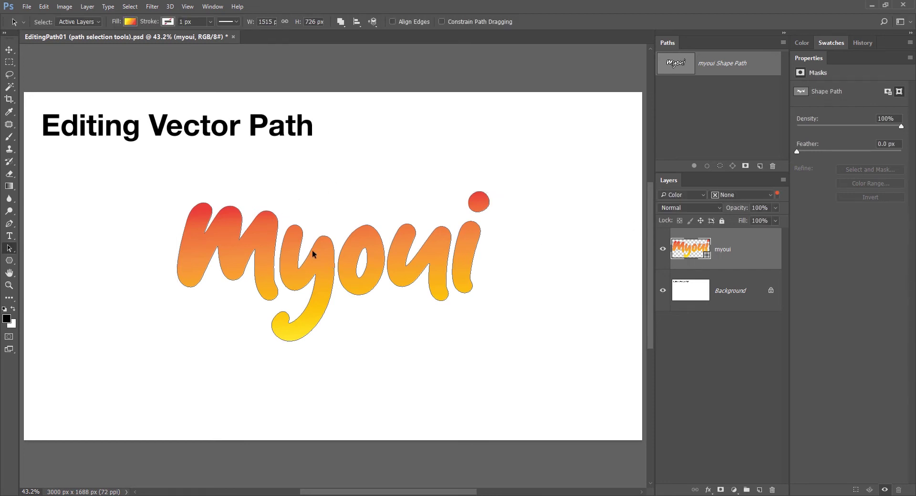
left_click(273, 224)
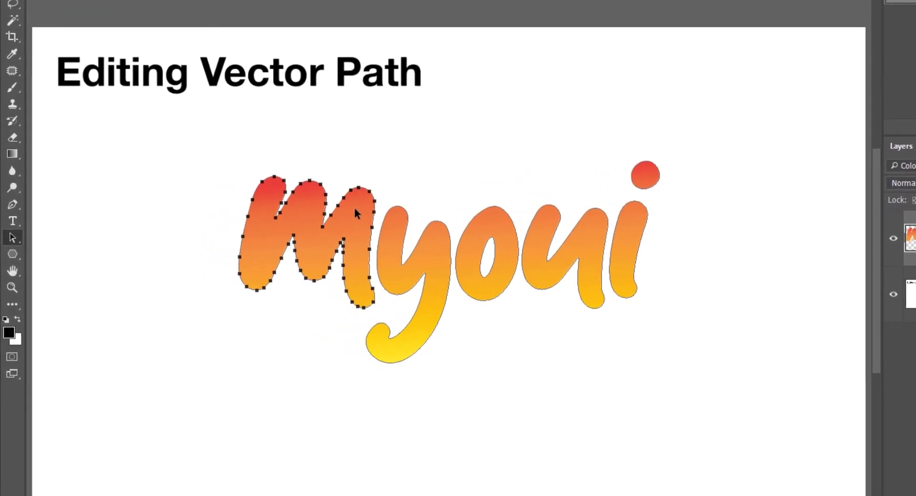
right_click(362, 212)
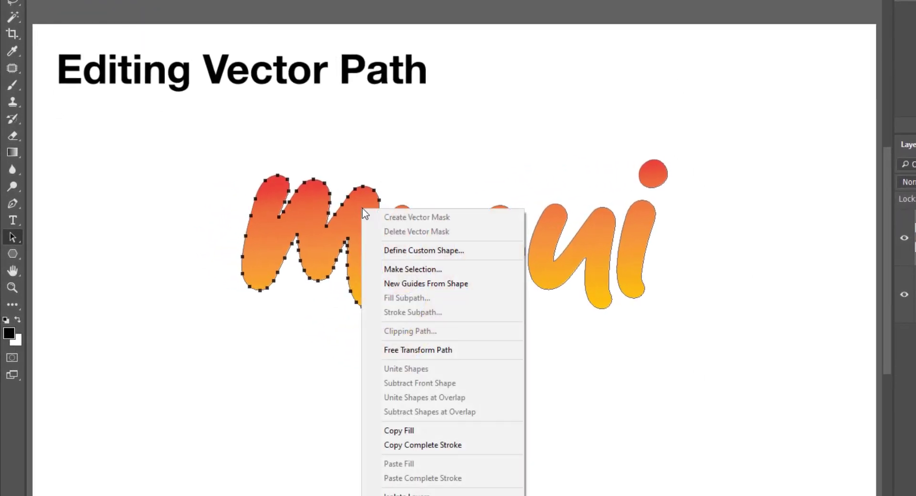
left_click(469, 350)
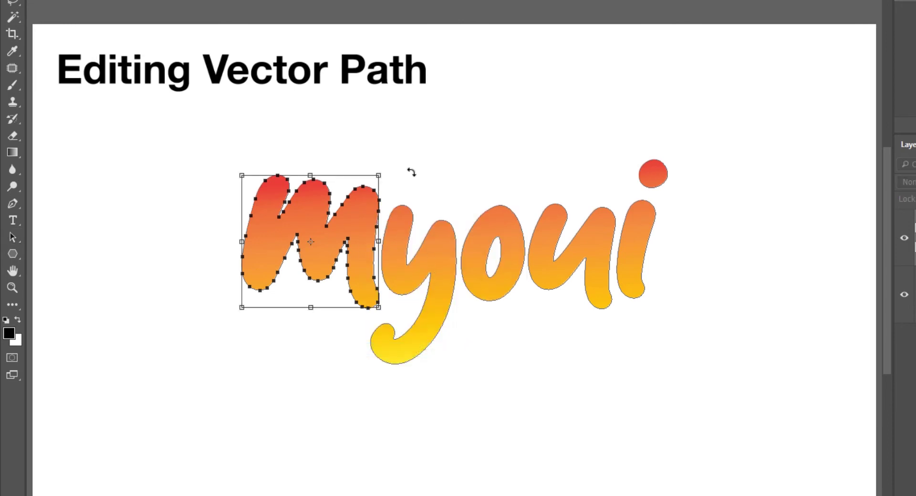
right_click(353, 211)
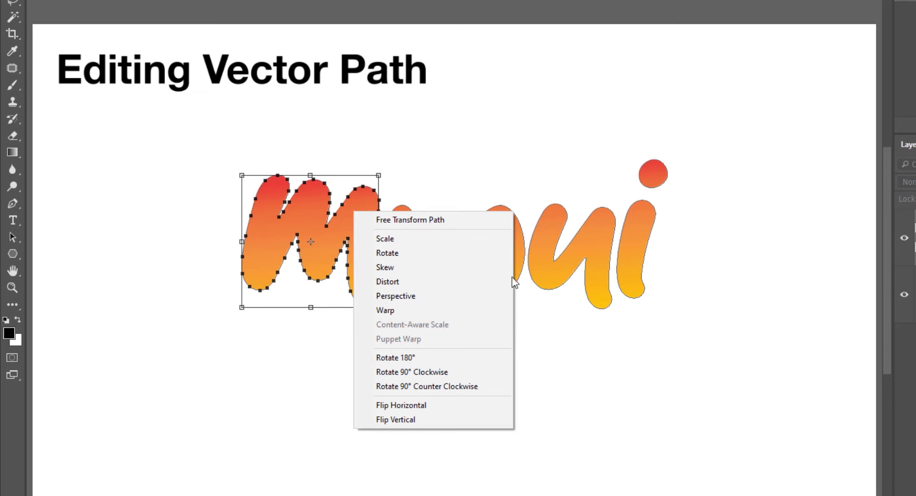
left_click(254, 191)
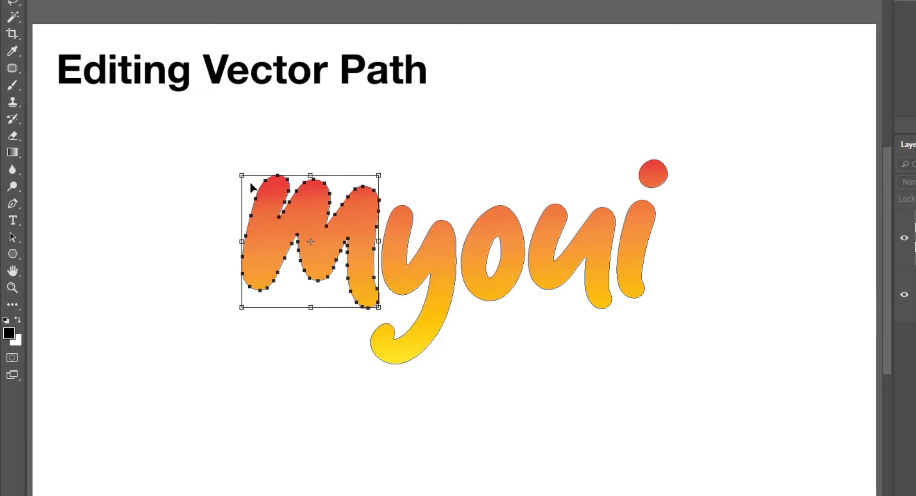
Step: Try enlarging and rotating the M, undoing each change
left_click_drag(242, 175, 197, 131)
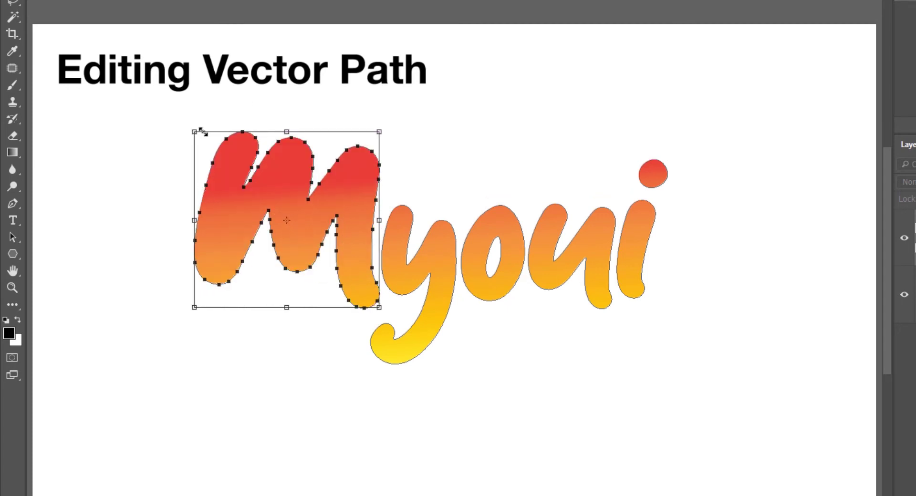
key("ctrl+z")
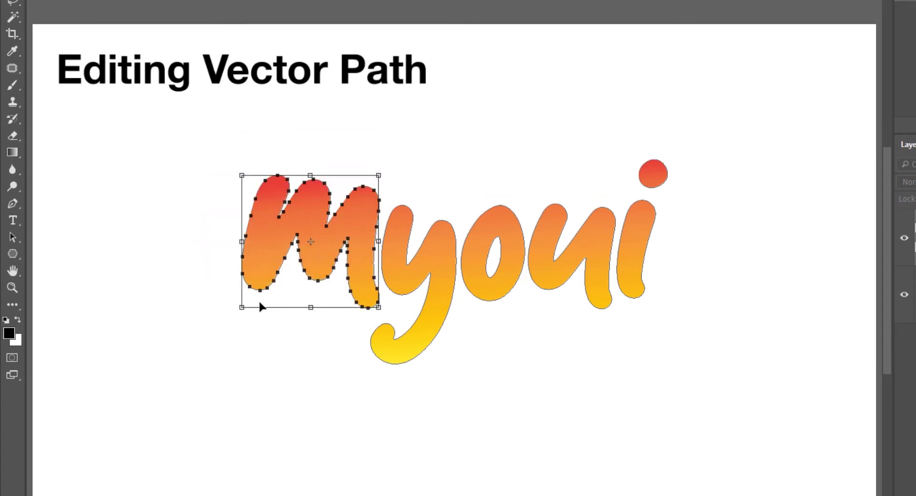
key("shift")
mouse_move(242, 308)
left_mouse_down()
mouse_move(182, 339)
mouse_move(188, 333)
mouse_move(143, 385)
mouse_move(193, 327)
mouse_move(182, 346)
left_mouse_up()
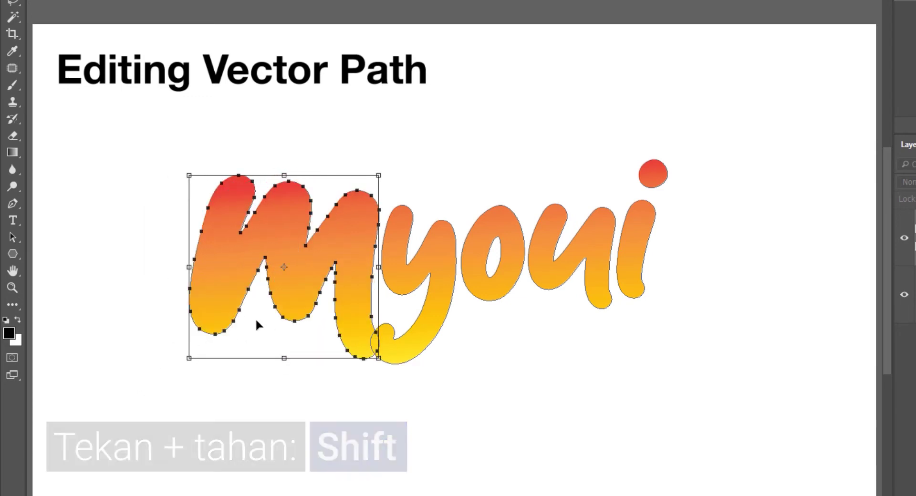
key("ctrl+z")
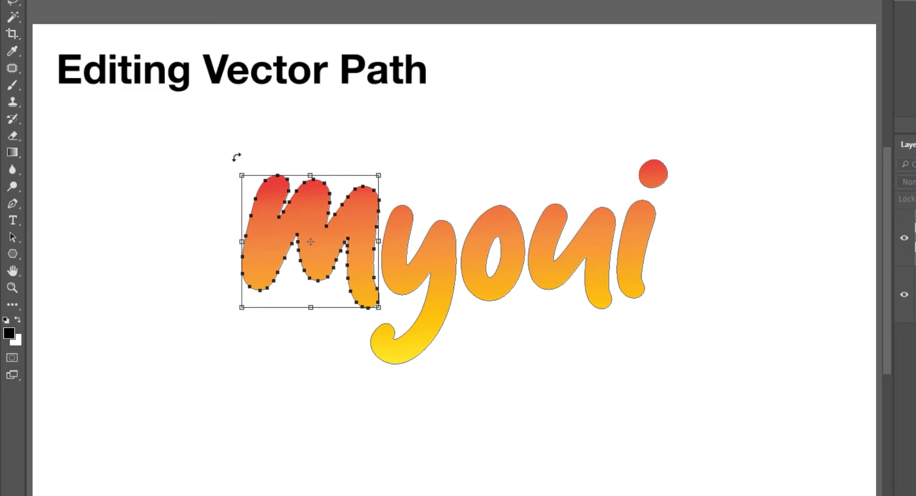
left_click_drag(231, 317, 204, 303)
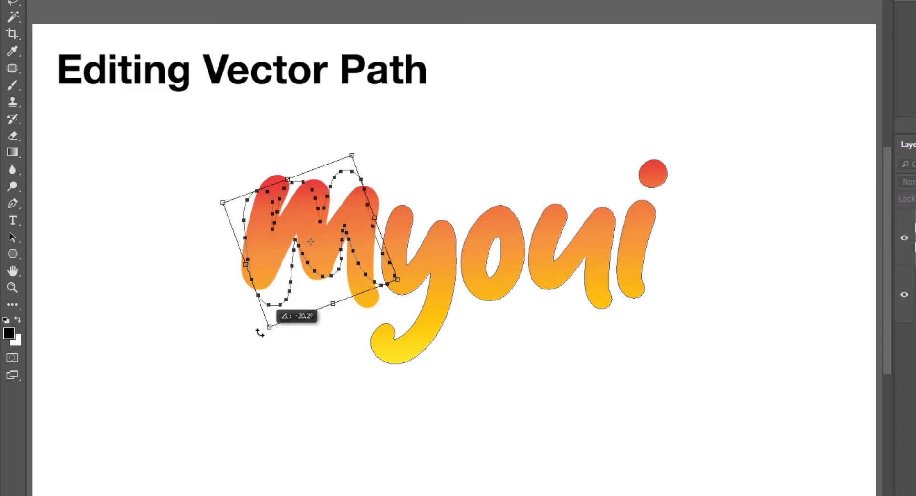
key("ctrl+z")
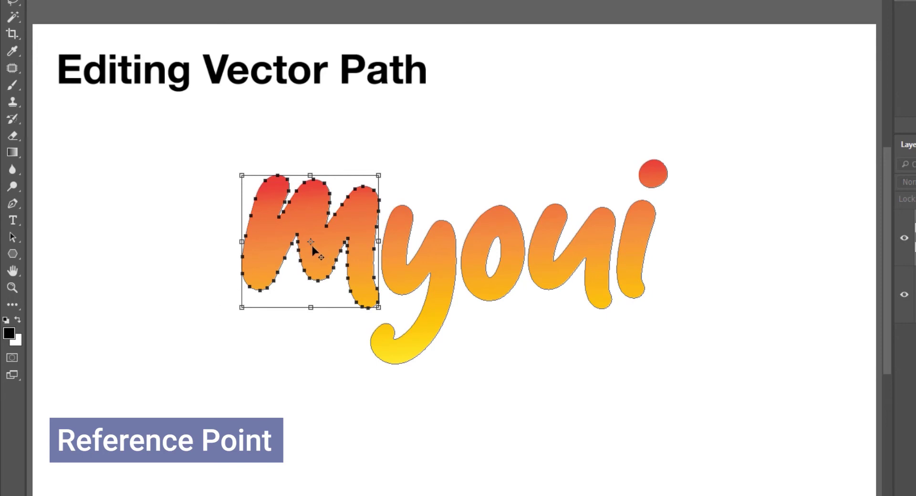
Step: Rotate the M around a moved pivot, then recentre the pivot for a -4° tilt
mouse_move(311, 242)
left_mouse_down()
mouse_move(277, 292)
mouse_move(328, 294)
left_mouse_up()
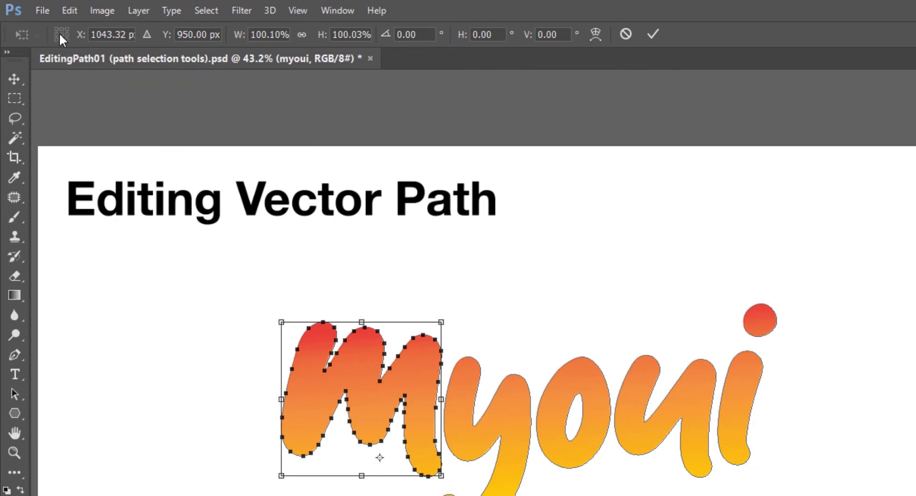
left_click(58, 34)
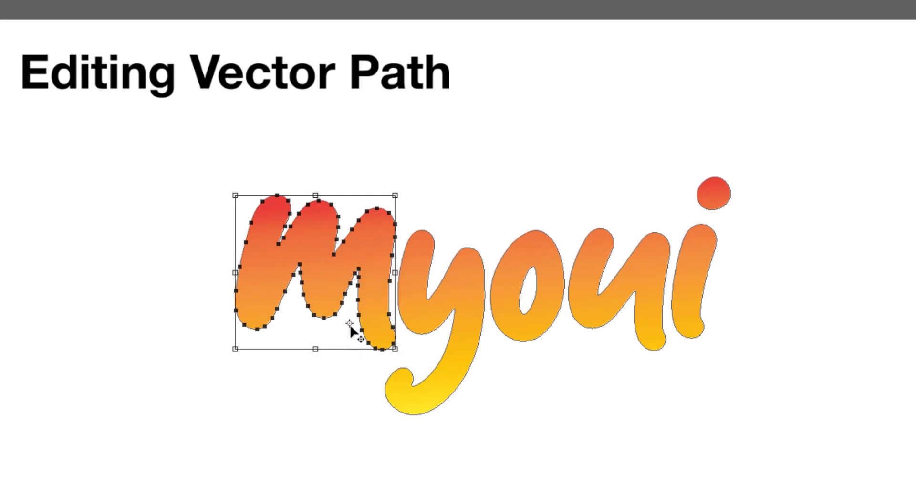
left_click_drag(240, 173, 168, 256)
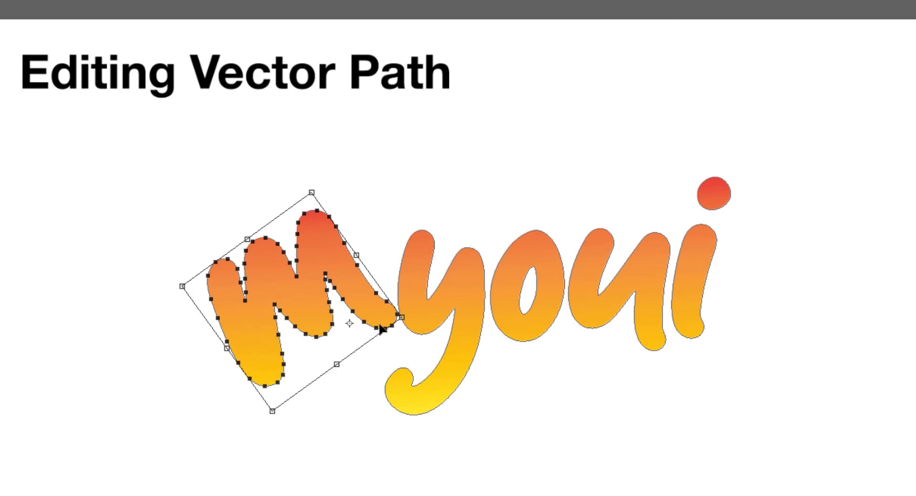
left_click_drag(186, 301, 207, 193)
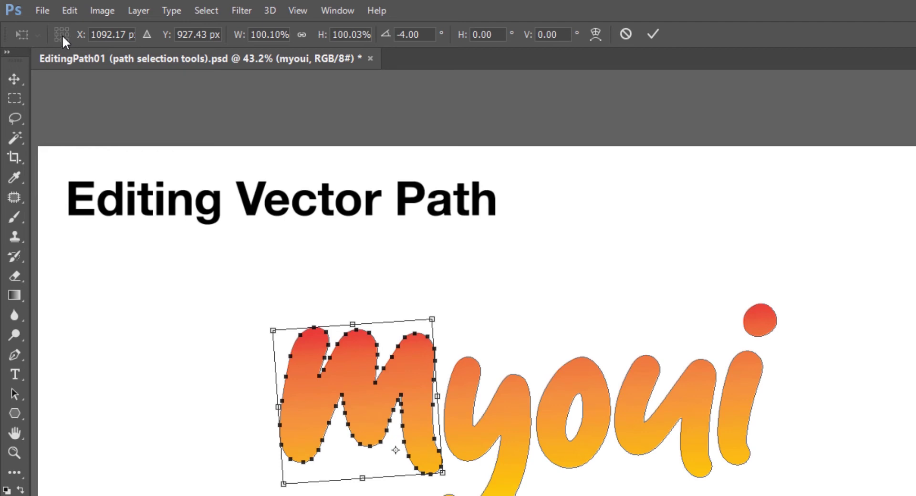
left_click(61, 33)
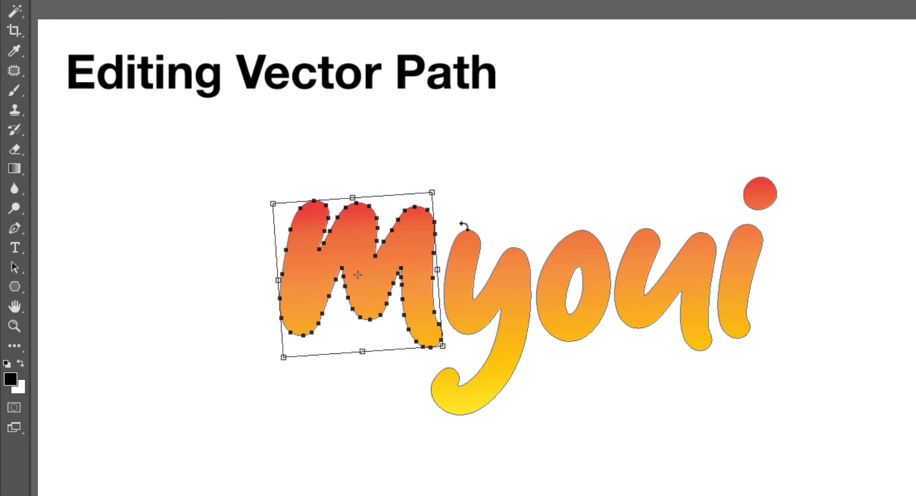
Step: Try free-distorting the M's corners, then revert the distortion
key("ctrl")
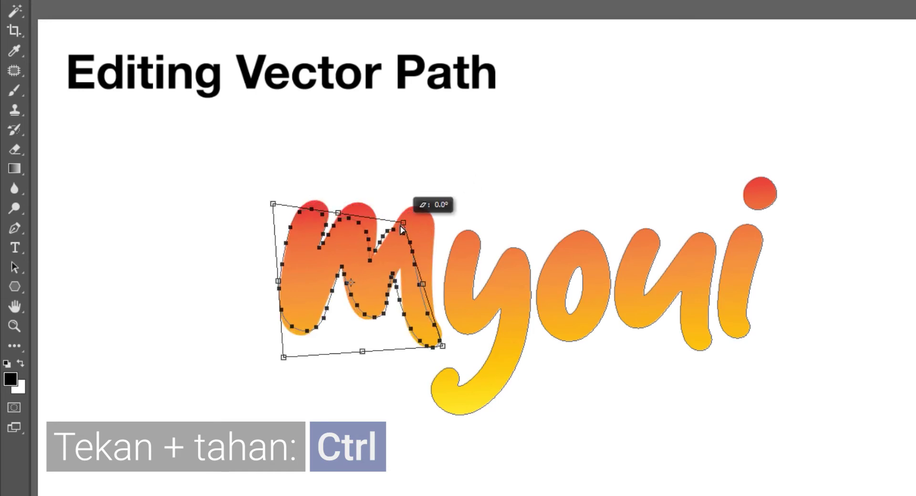
left_click_drag(432, 194, 431, 196)
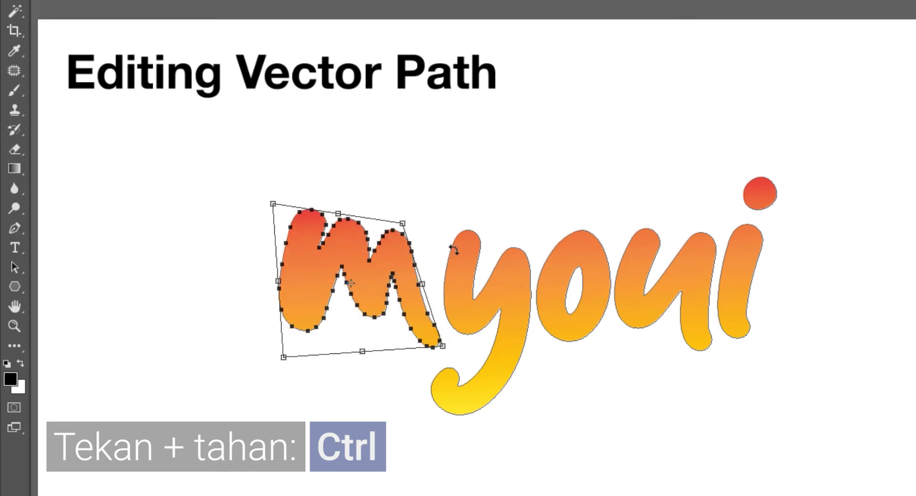
right_click(375, 254)
left_click(441, 337)
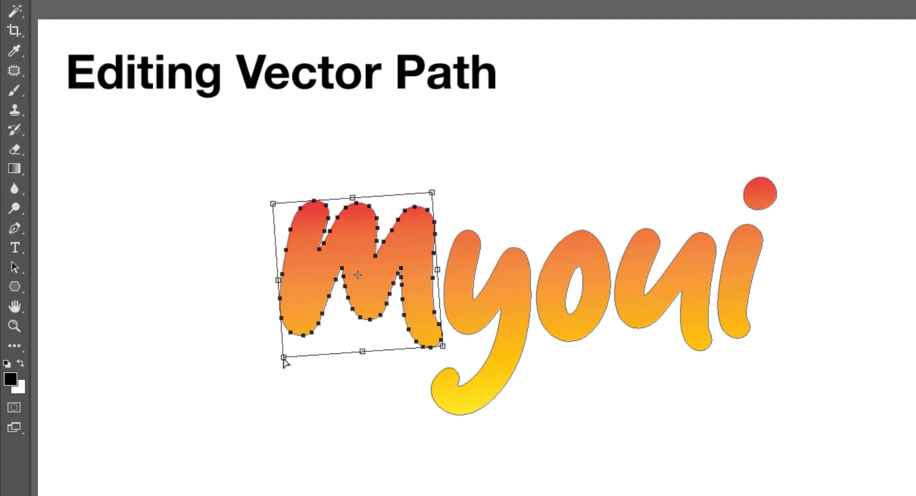
mouse_move(283, 357)
left_mouse_down()
mouse_move(285, 371)
mouse_move(313, 322)
left_mouse_up()
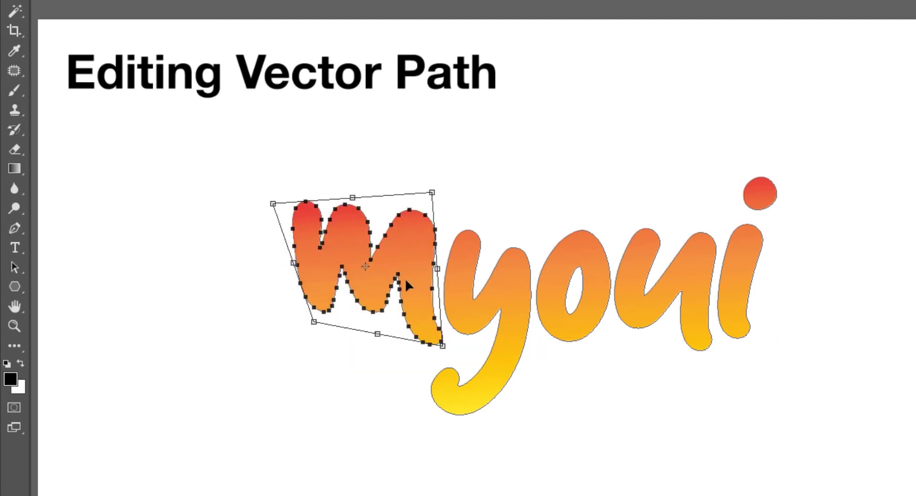
key("ctrl+z")
Step: Skew the M by raising its right side and lowering its left side
right_click(387, 255)
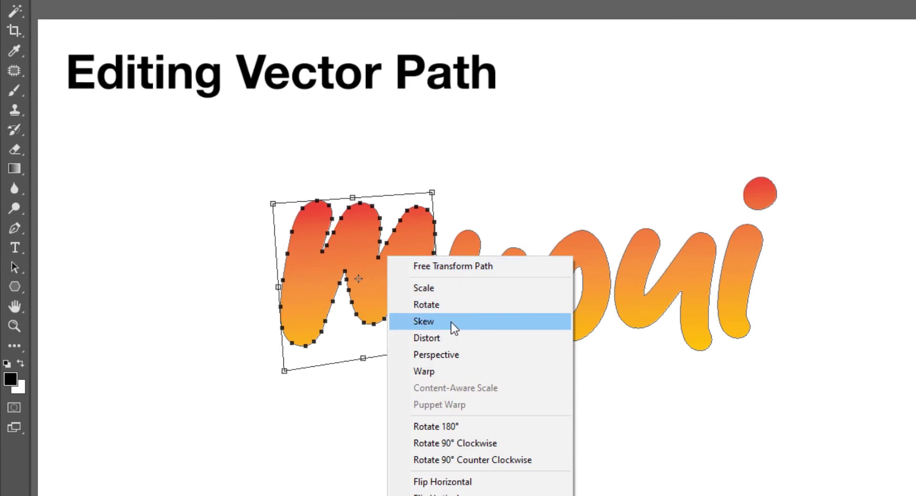
left_click(451, 322)
mouse_move(437, 279)
left_mouse_down()
mouse_move(429, 223)
mouse_move(436, 300)
mouse_move(437, 276)
left_mouse_up()
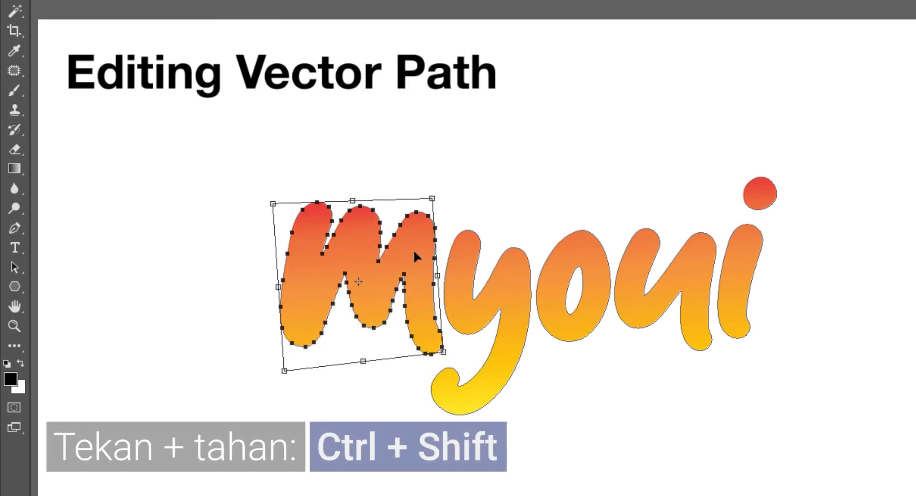
mouse_move(276, 295)
left_mouse_down()
mouse_move(280, 305)
mouse_move(282, 275)
left_mouse_up()
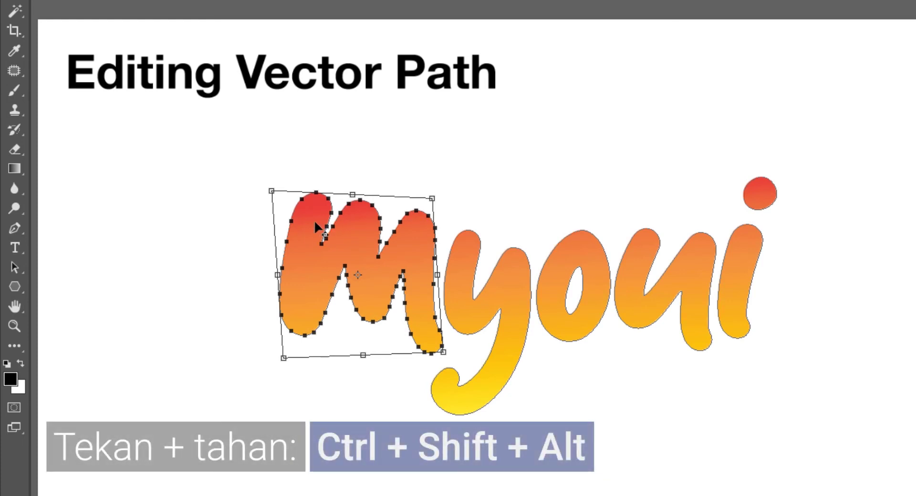
Step: Use Perspective to drag the M's top corners inward, narrowing its top
mouse_move(271, 190)
left_mouse_down()
mouse_move(298, 192)
mouse_move(272, 192)
left_mouse_up()
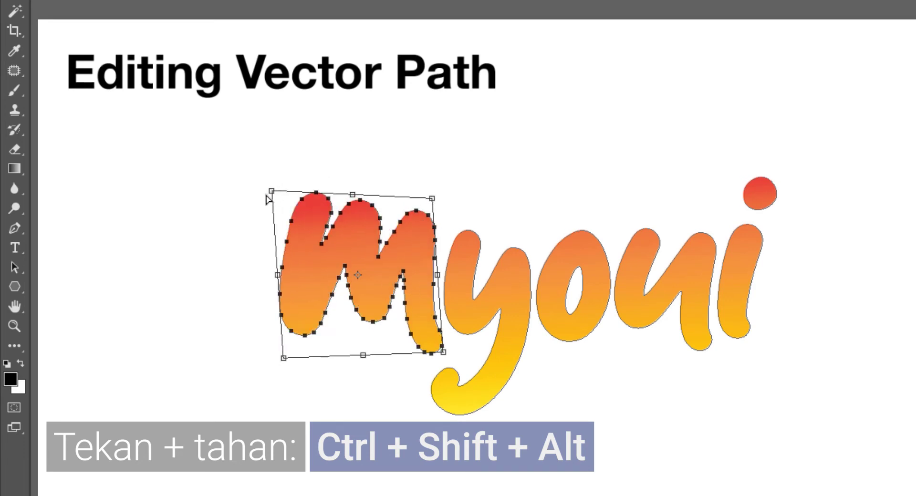
right_click(355, 226)
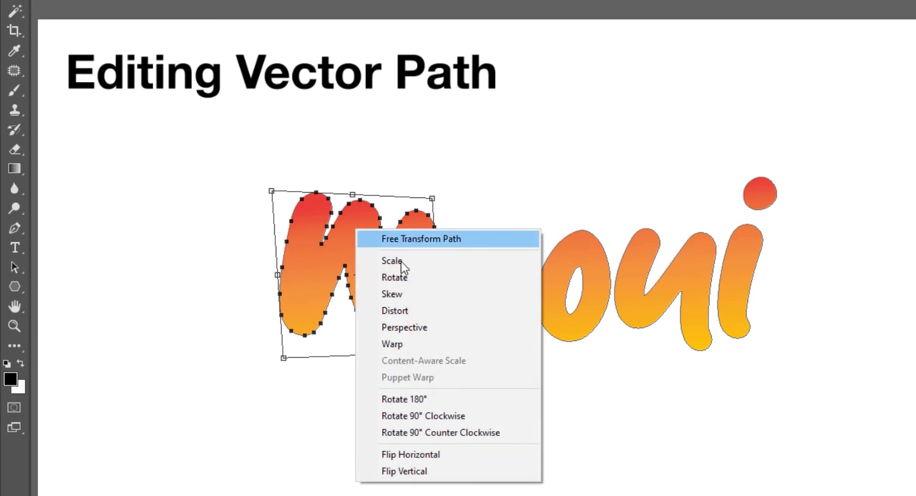
left_click(443, 336)
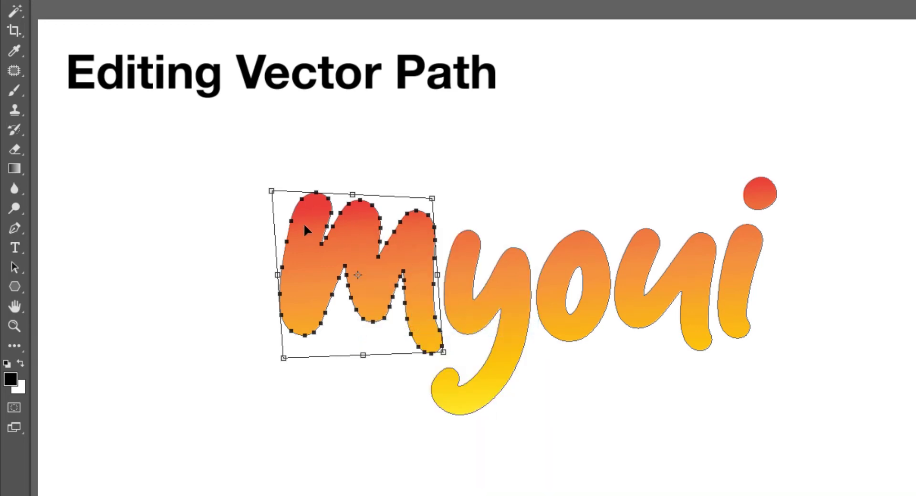
left_click_drag(271, 192, 299, 192)
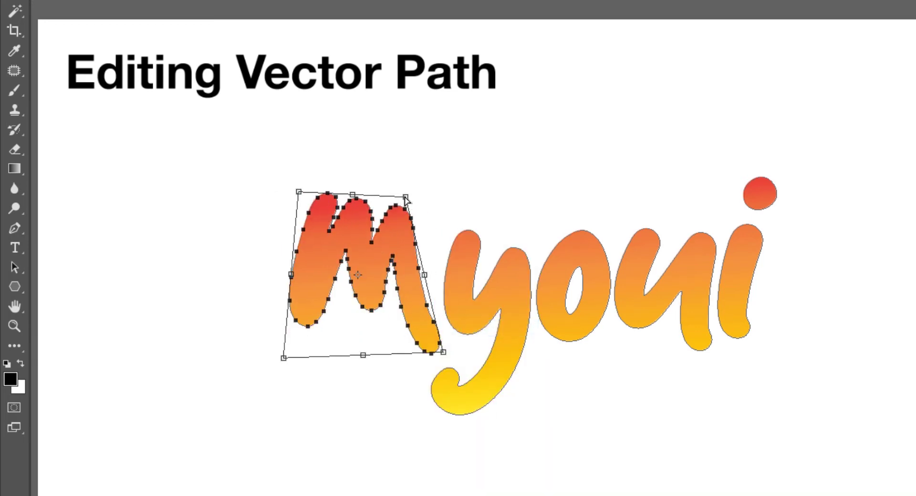
left_click_drag(405, 200, 413, 227)
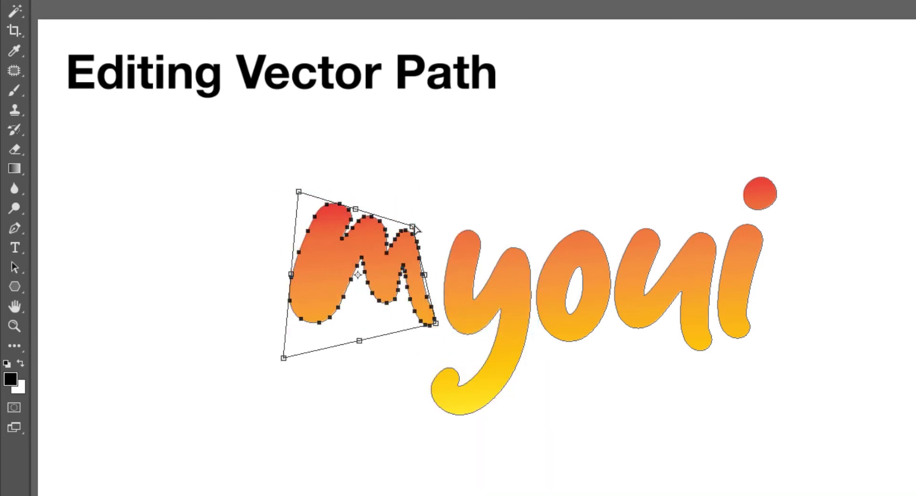
Step: Switch the M to Warp and pull its corner handles up and outward
right_click(368, 231)
left_click(424, 351)
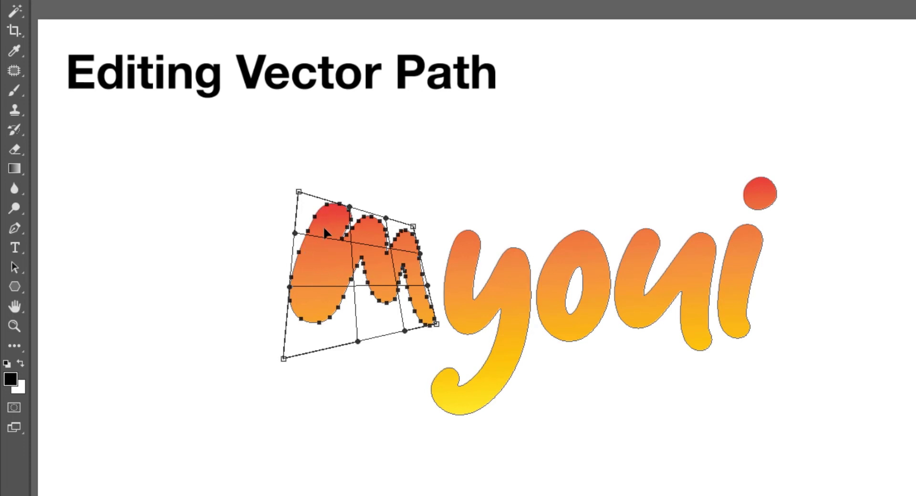
left_click_drag(298, 192, 298, 173)
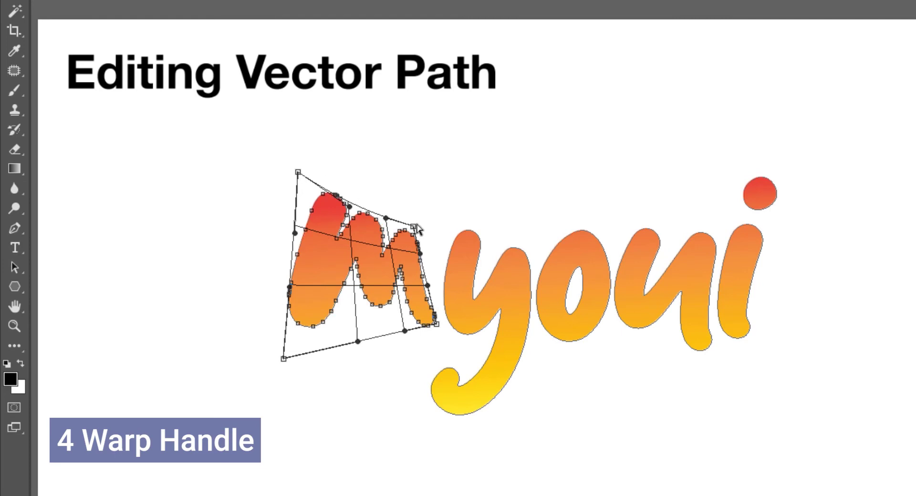
left_click_drag(413, 226, 424, 205)
left_click_drag(436, 324, 444, 338)
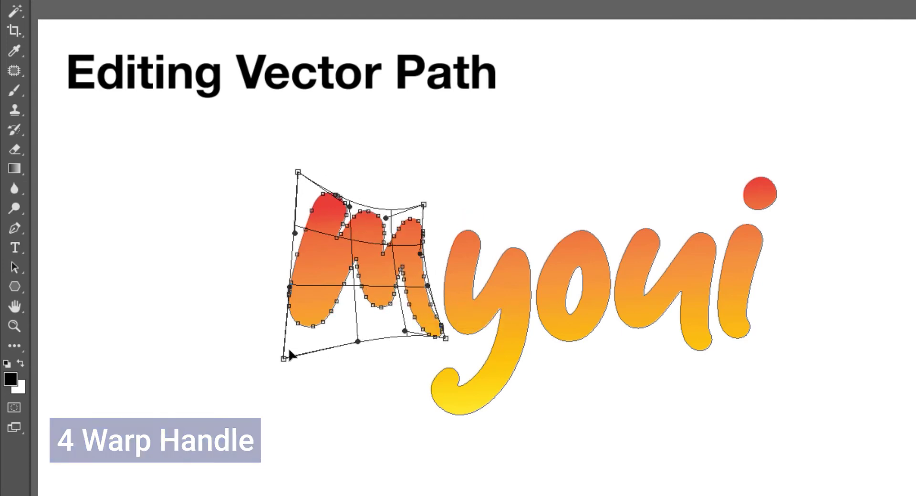
left_click_drag(284, 359, 265, 348)
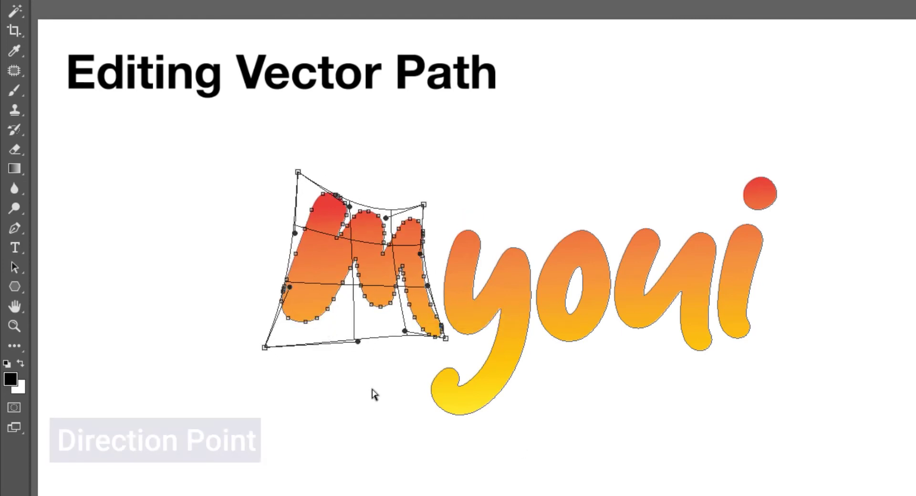
Step: Drag the warp mesh to bulge the bottom-left, raise the top and reshape the legs
left_click_drag(358, 342, 336, 367)
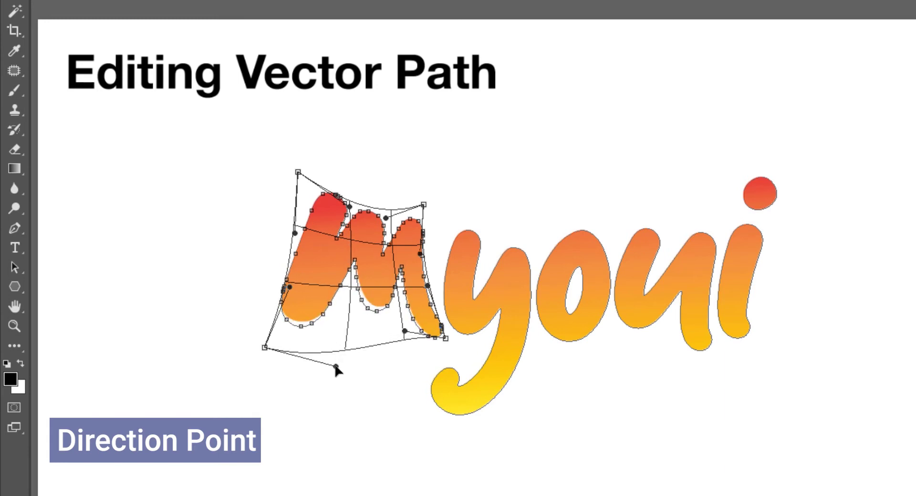
left_click_drag(290, 287, 257, 275)
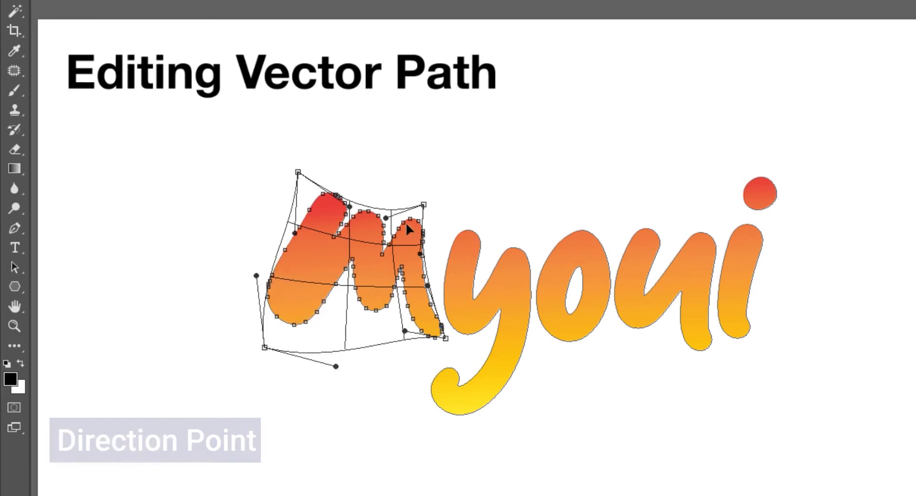
left_click_drag(386, 218, 389, 190)
left_click_drag(420, 254, 414, 252)
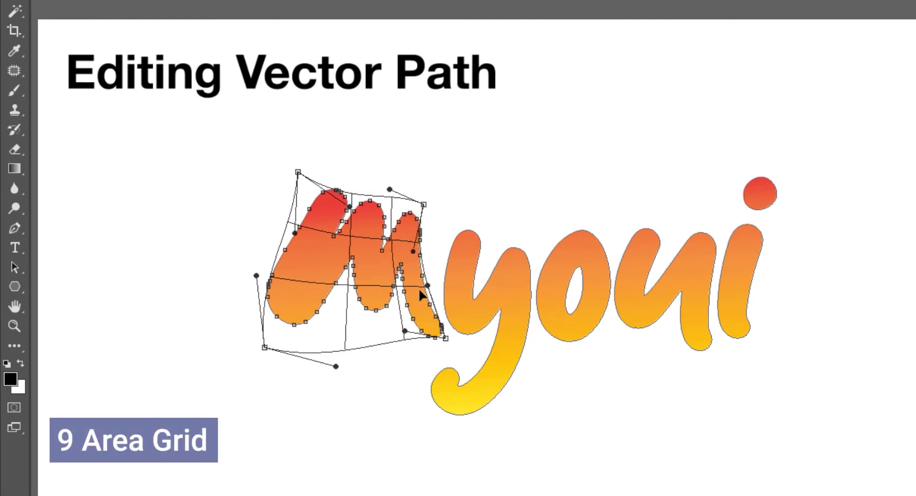
mouse_move(337, 218)
left_mouse_down()
mouse_move(365, 267)
mouse_move(410, 305)
left_mouse_up()
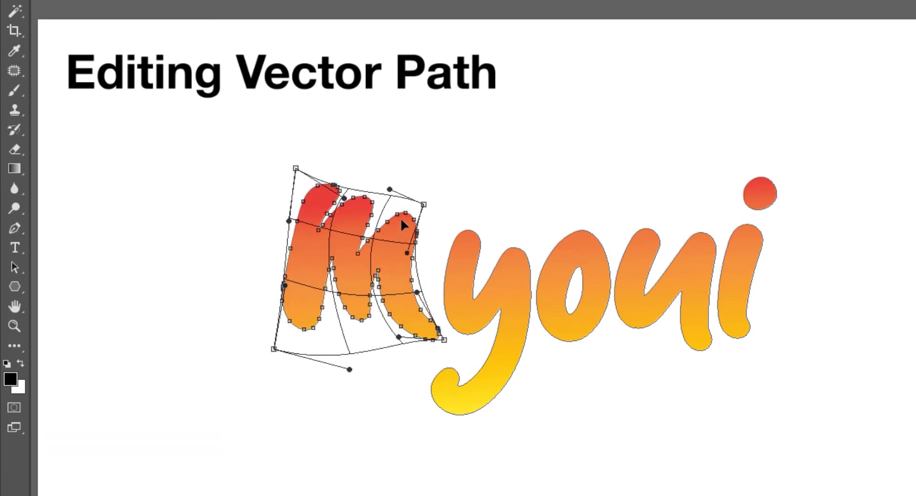
left_click_drag(402, 220, 436, 210)
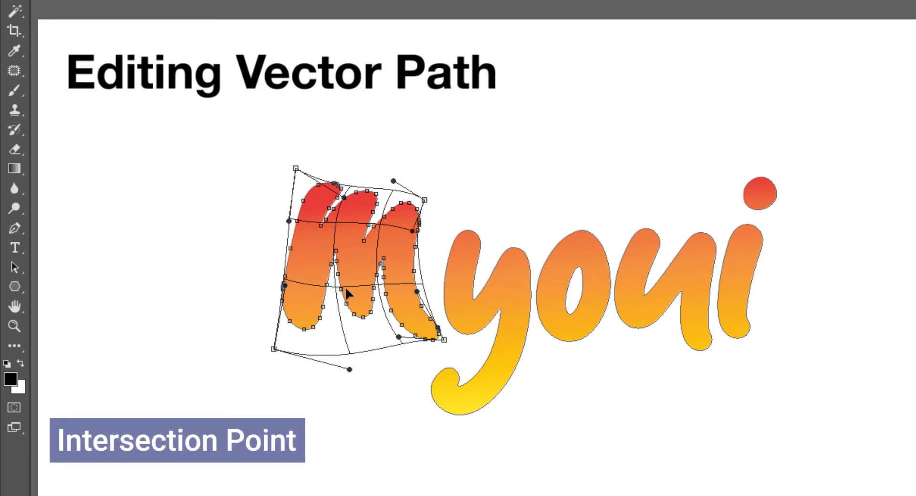
left_click_drag(335, 289, 380, 278)
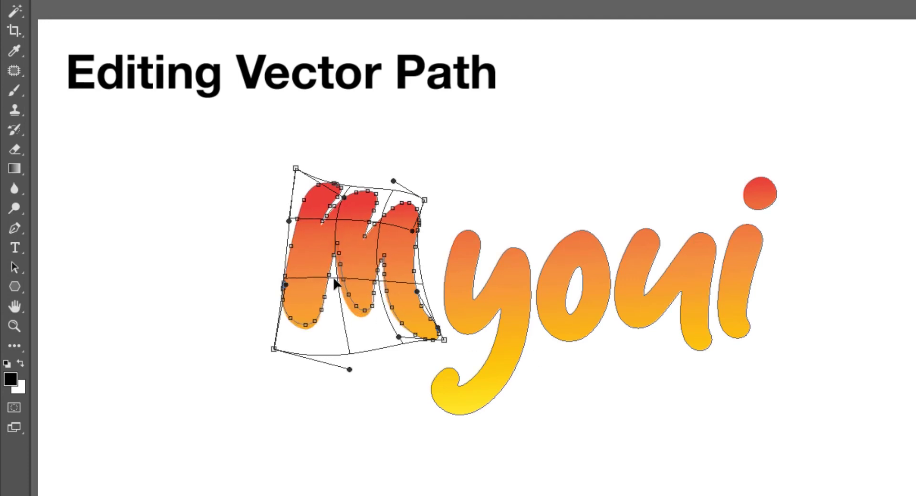
left_click_drag(378, 223, 337, 227)
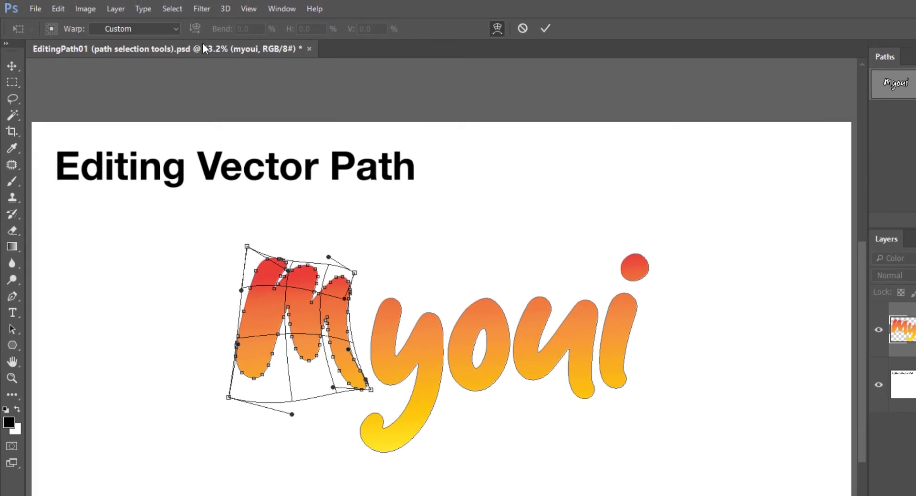
Step: Apply the Squeeze warp preset to the M with H 21.9% and V -33.9%
left_click(176, 29)
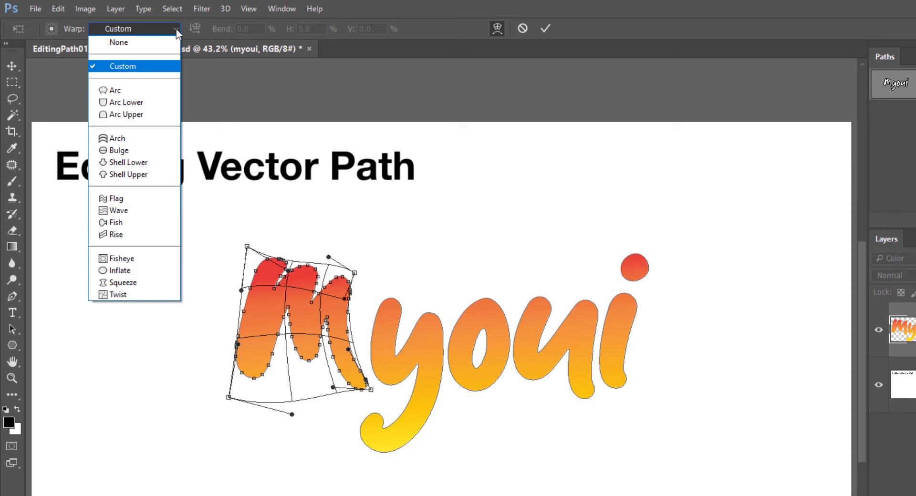
left_click(131, 284)
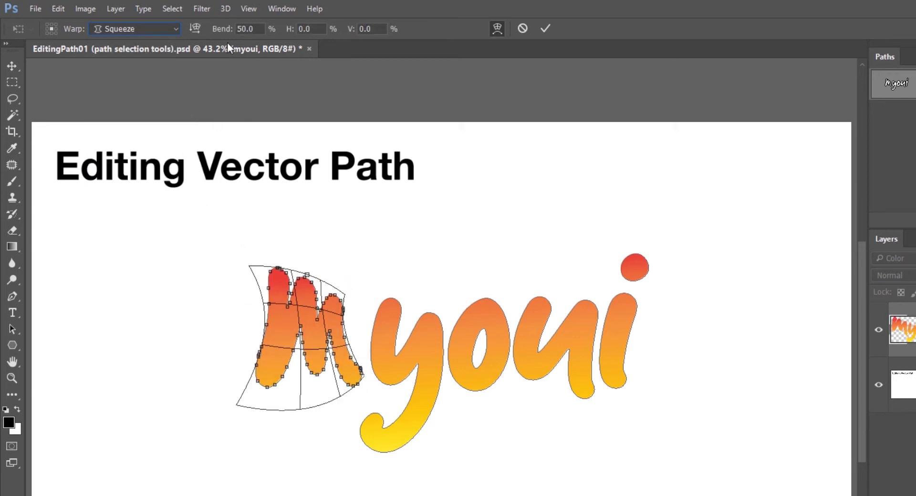
mouse_move(223, 32)
left_mouse_down()
mouse_move(168, 30)
mouse_move(276, 48)
left_mouse_up()
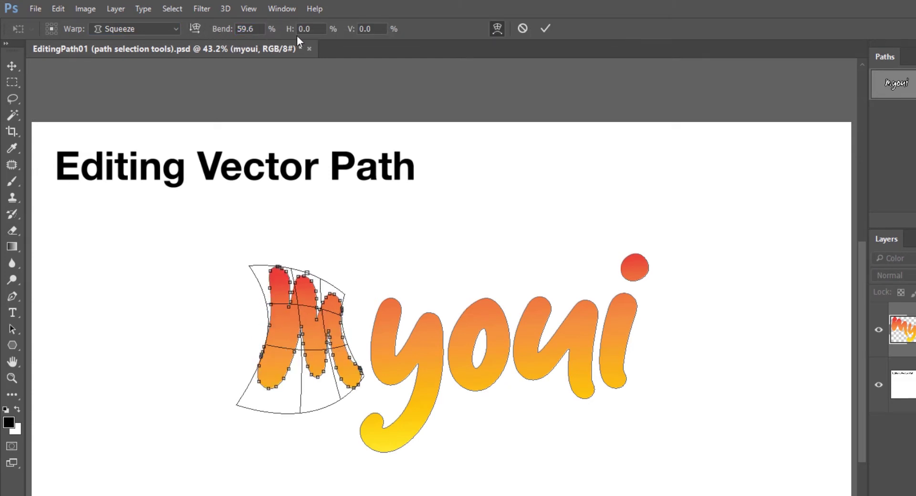
left_click_drag(289, 29, 397, 49)
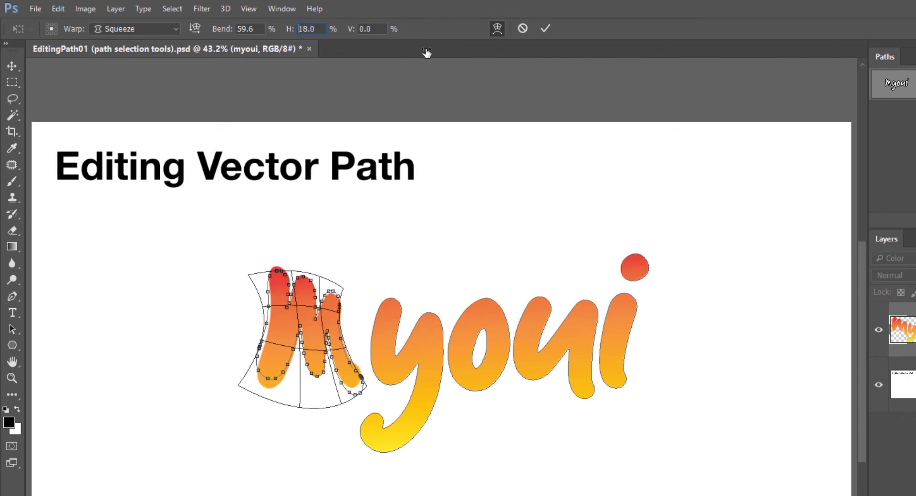
left_click_drag(343, 27, 119, 36)
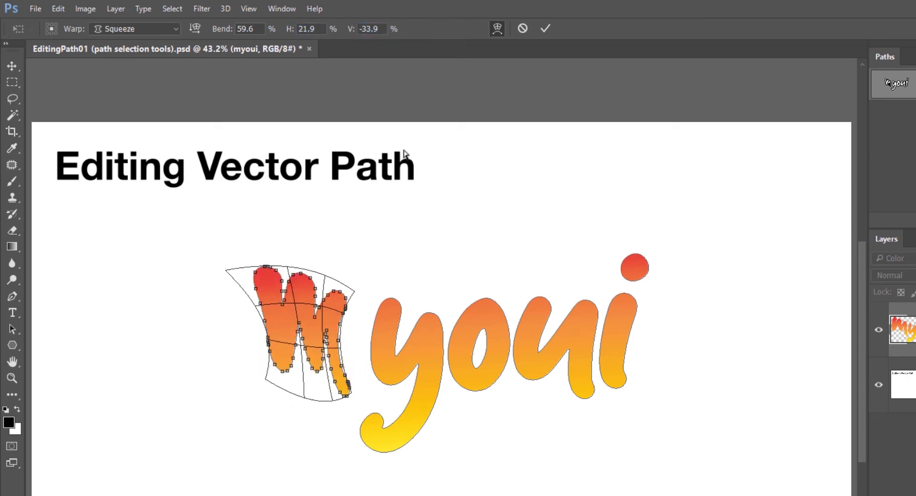
Step: Switch from warp to free transform and rotate the M to 13°
left_click(497, 29)
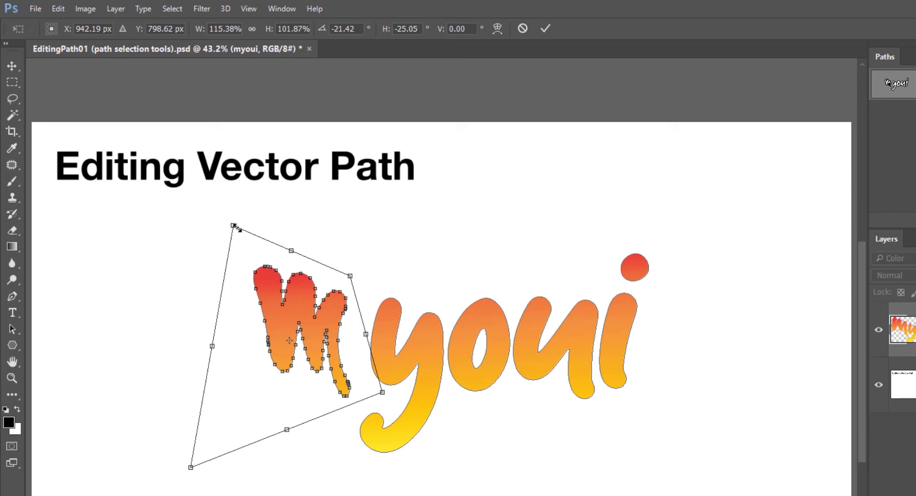
left_click(48, 25)
left_click_drag(358, 29, 293, 32)
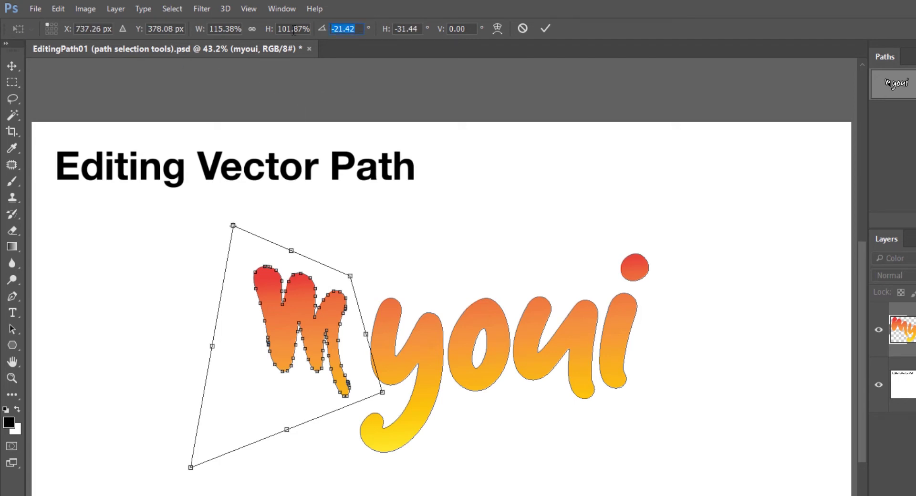
type("13")
key("Return")
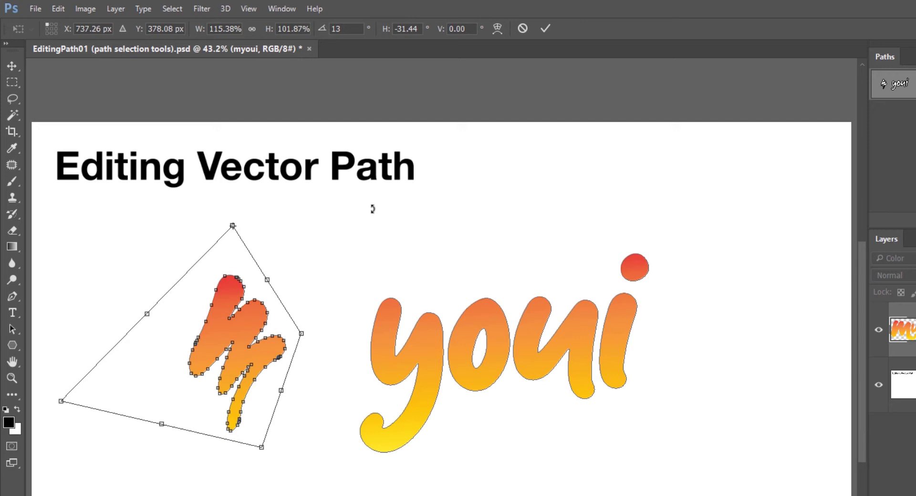
Step: Scale the M proportionally to 111% with width and height linked
left_click(251, 28)
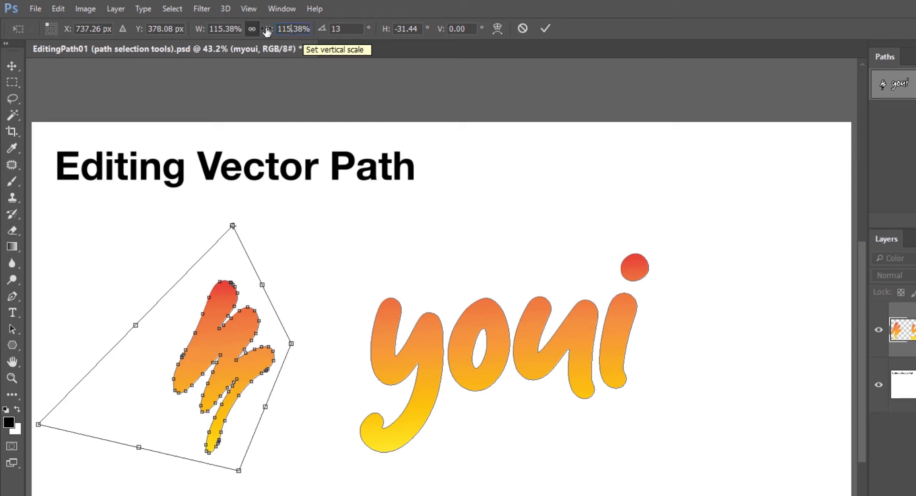
left_click_drag(277, 30, 312, 30)
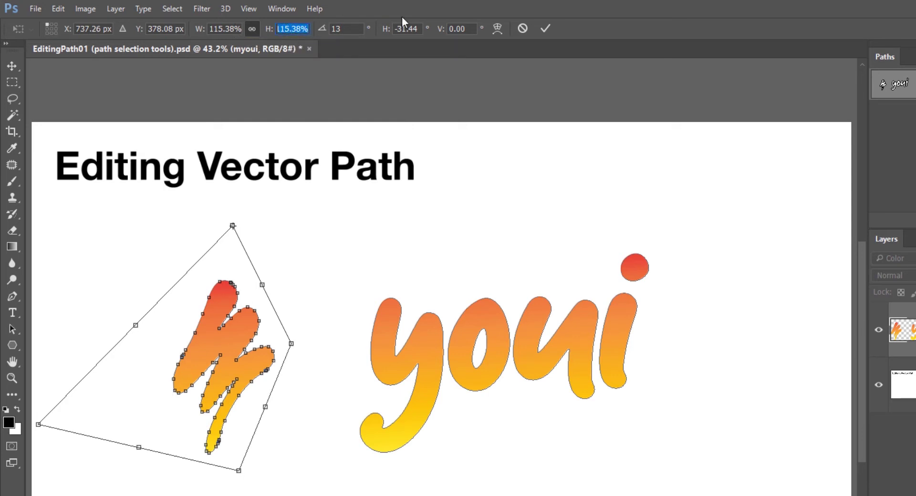
type("111")
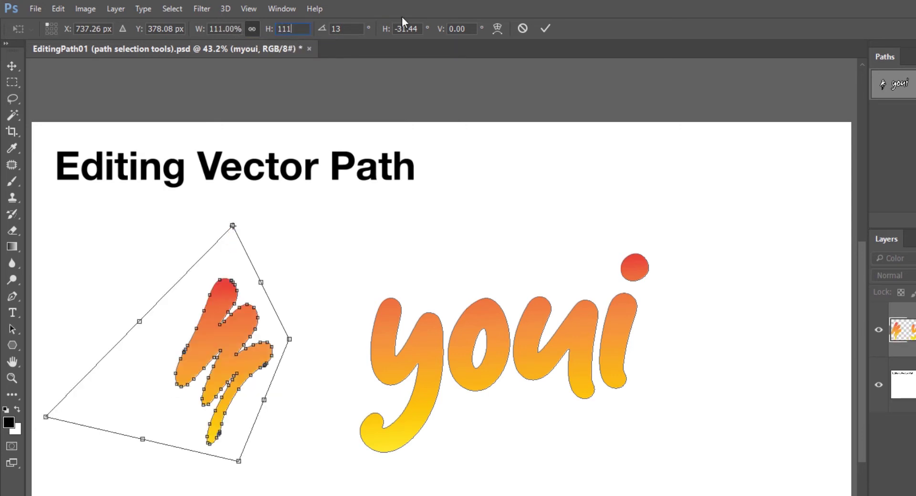
key("Return")
key("Return")
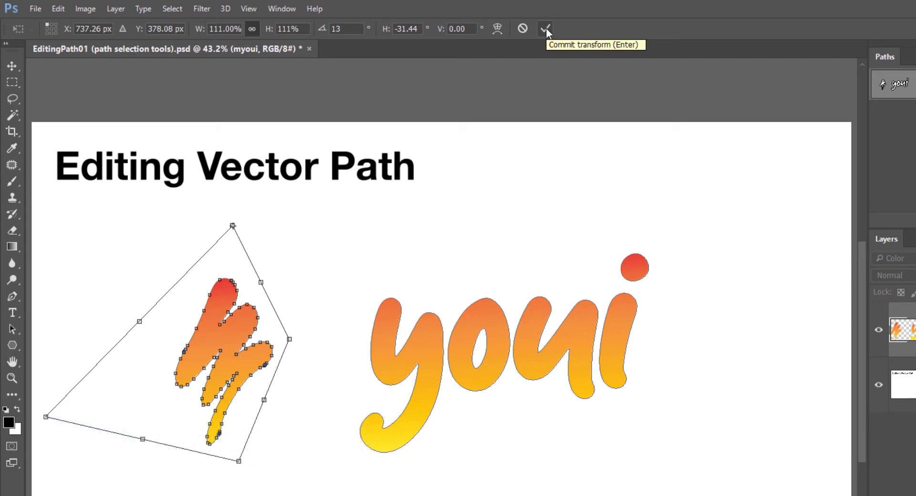
Step: Cancel the M's transform and delete the selected M subpath
left_click(521, 29)
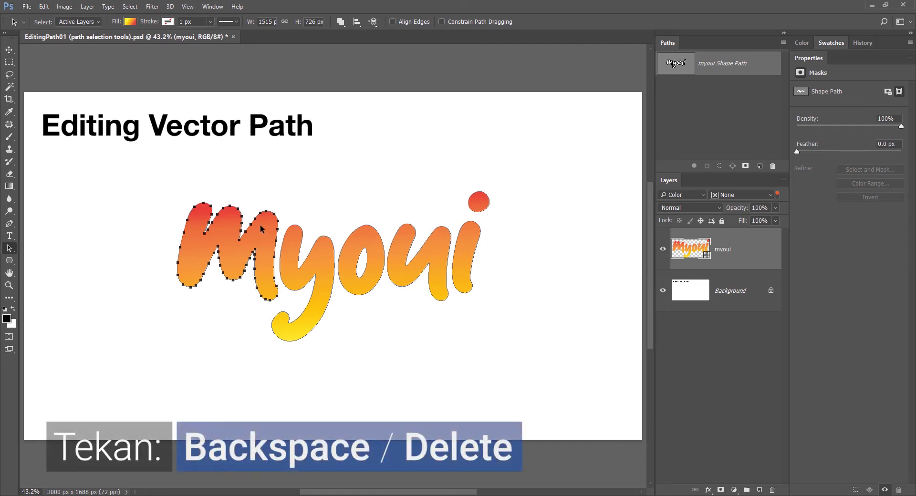
key("Delete")
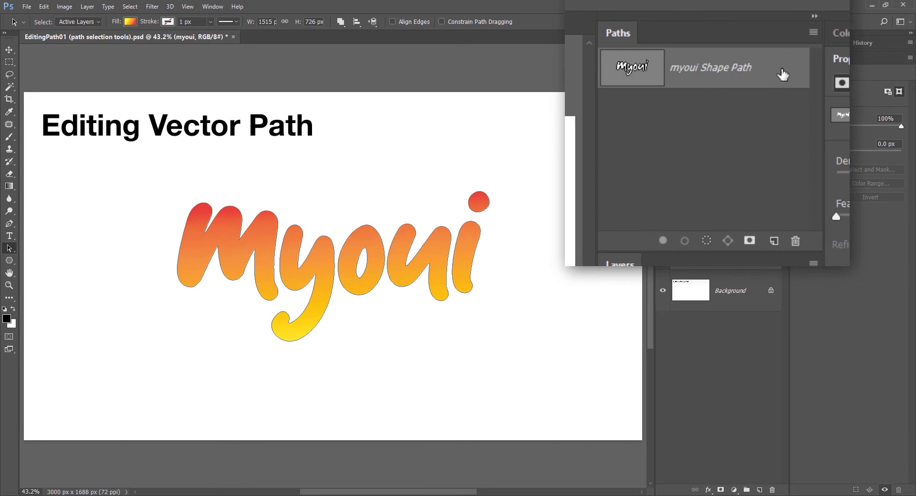
Step: Duplicate the myoui Shape Path and move the copied outline below the lettering
left_click_drag(784, 74, 795, 242)
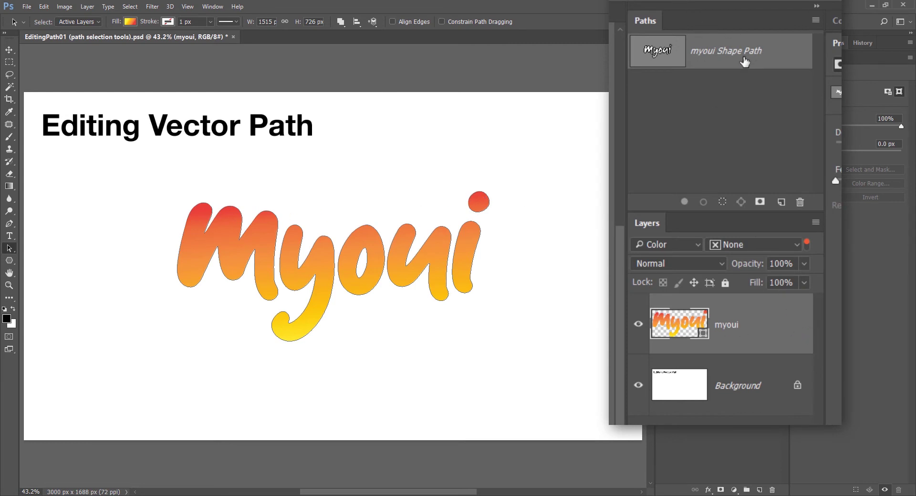
left_click_drag(754, 61, 781, 206)
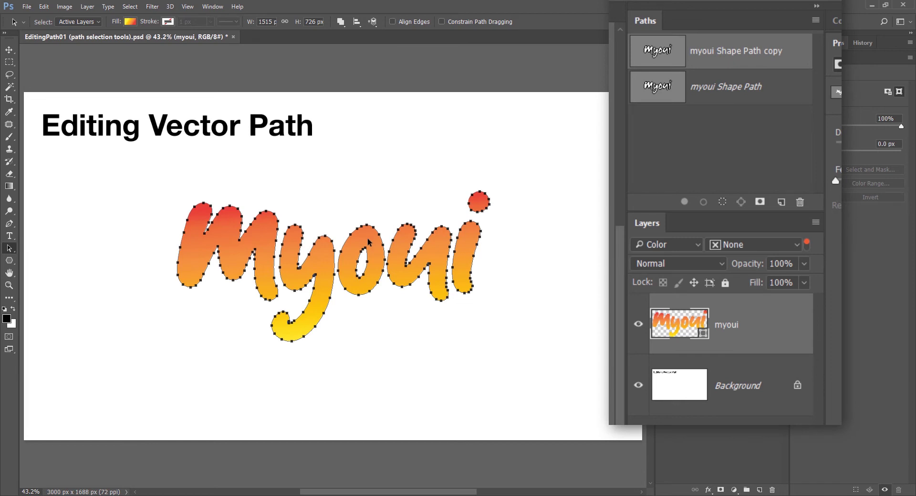
left_click_drag(368, 237, 393, 374)
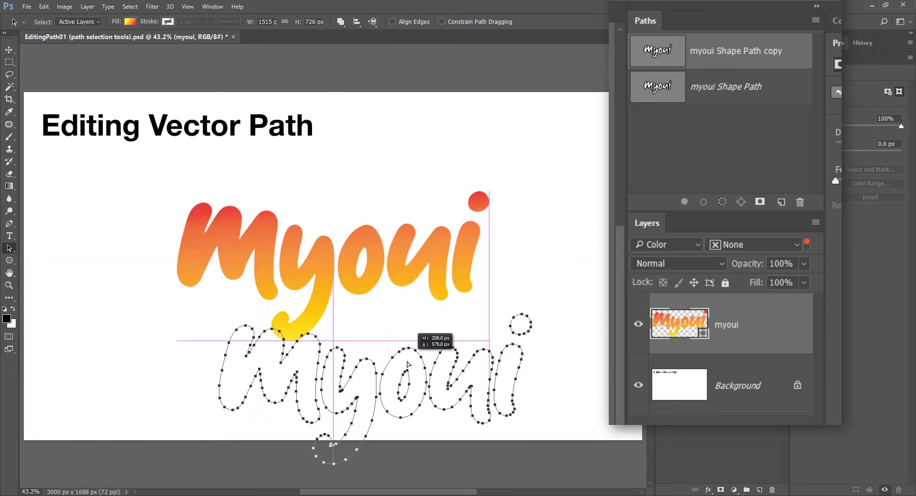
left_click(444, 333)
left_click(400, 386)
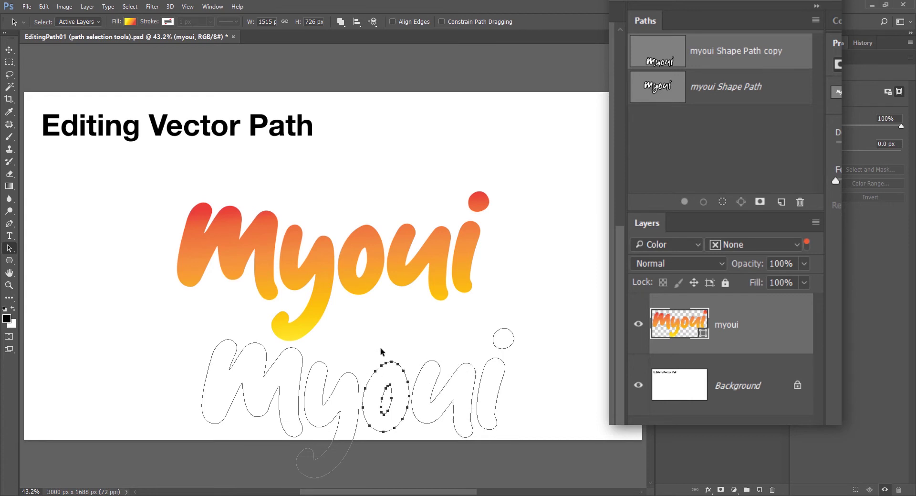
Step: Remove the myoui Shape Path copy, undoing the accidental layer deletion
left_click(723, 86)
left_click_drag(735, 53, 783, 56)
left_click_drag(779, 337, 772, 490)
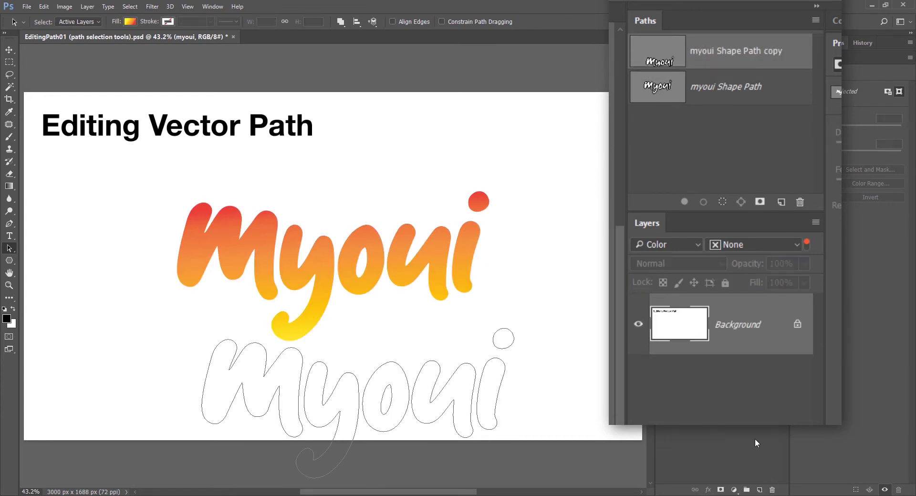
key("ctrl+alt+z")
key("ctrl+alt+z")
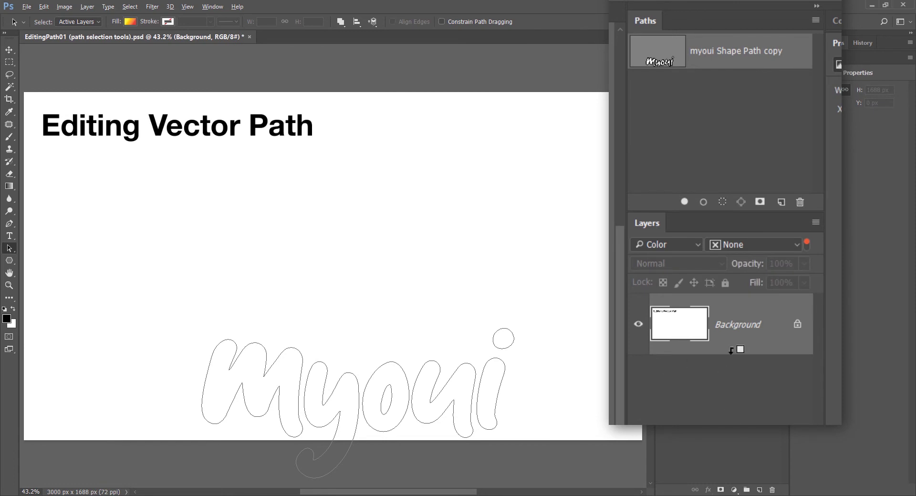
key("ctrl+alt+z")
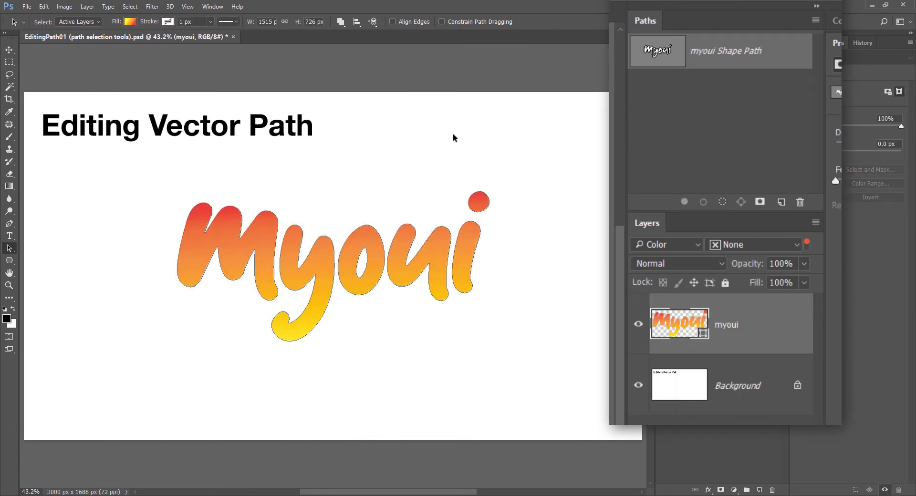
Step: Alt-drag a copy of the M subpath to the left of the lettering
left_click(239, 237)
key("alt")
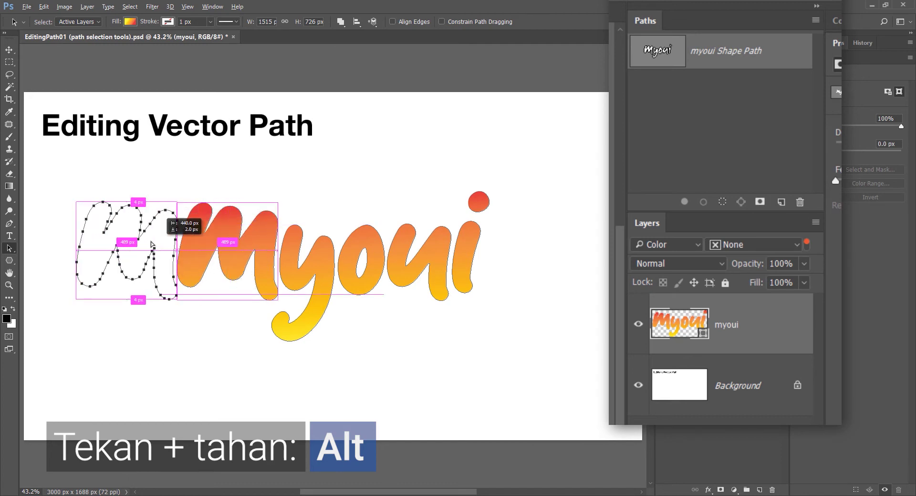
left_click_drag(260, 245, 150, 238)
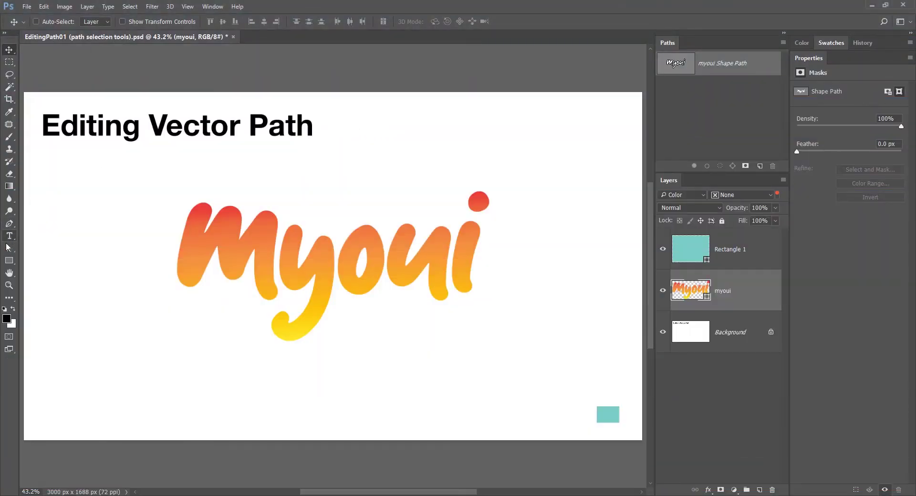
Step: Switch to the Path Selection tool
left_click(9, 248)
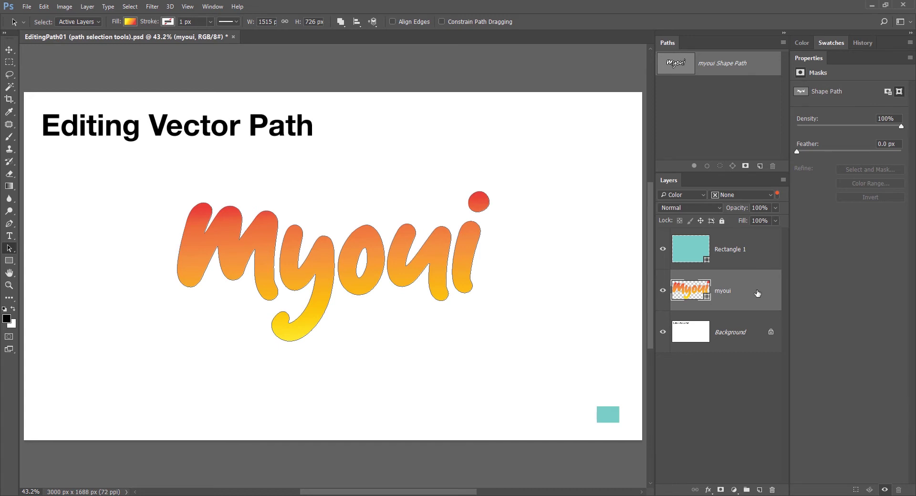
Step: Select the whole myoui path, paste it into Rectangle 1, and hide the myoui layer
left_click_drag(146, 165, 481, 362)
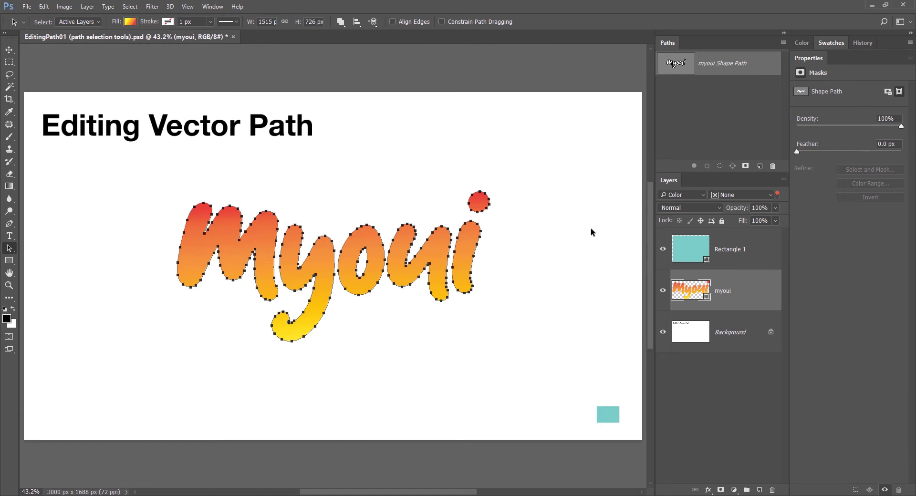
left_click(741, 250)
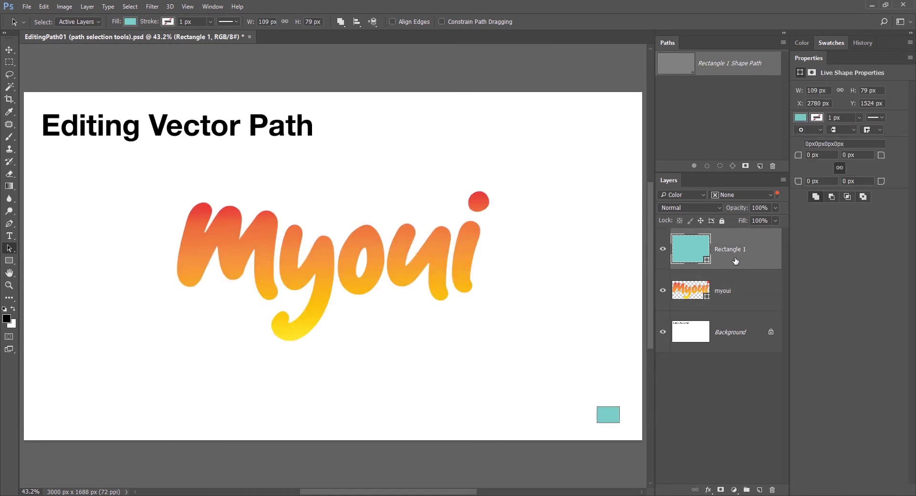
left_click(663, 291)
key("ctrl+v")
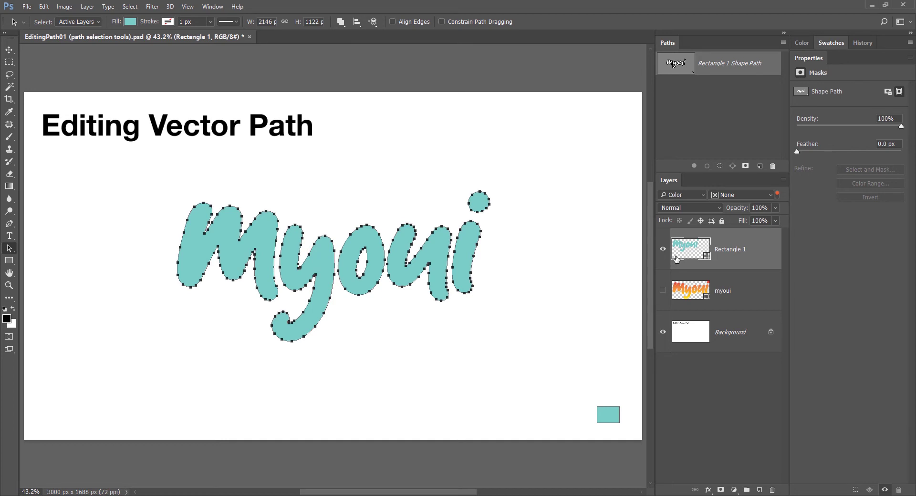
Step: Hide Rectangle 1 and add a Gradient Fill layer with the yellow-green-blue preset
left_click(663, 248)
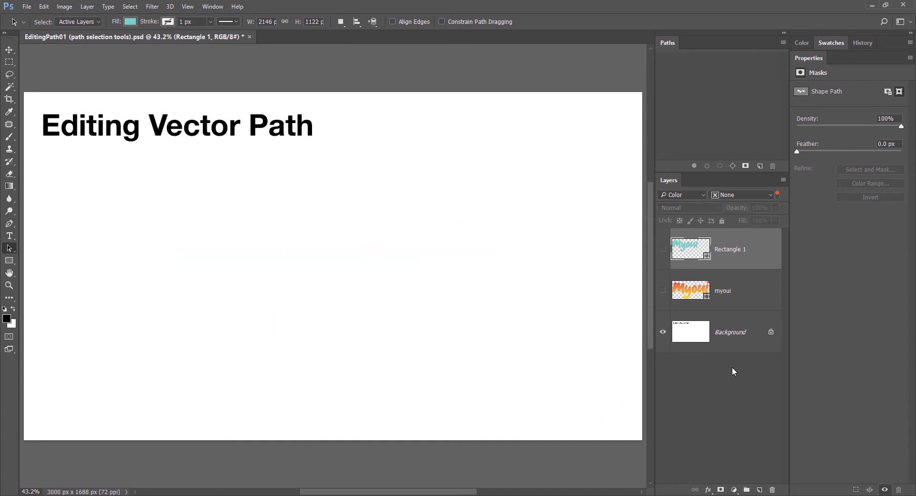
left_click(734, 490)
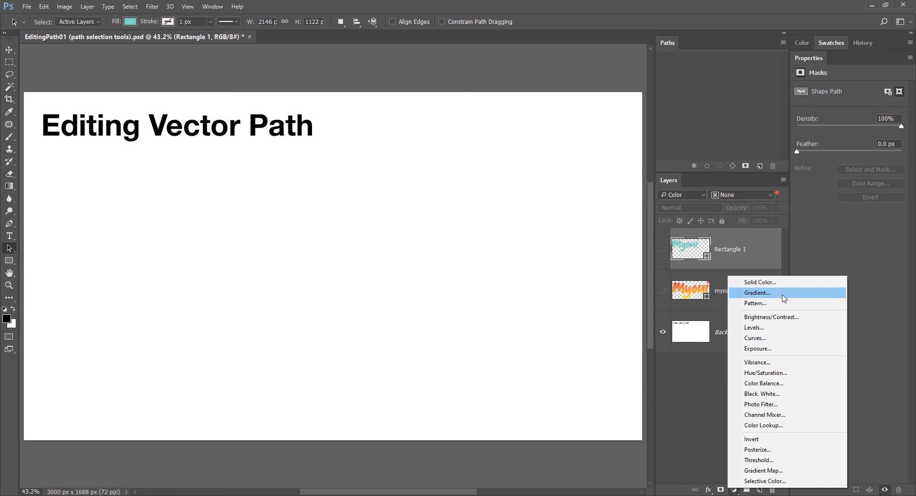
left_click(779, 297)
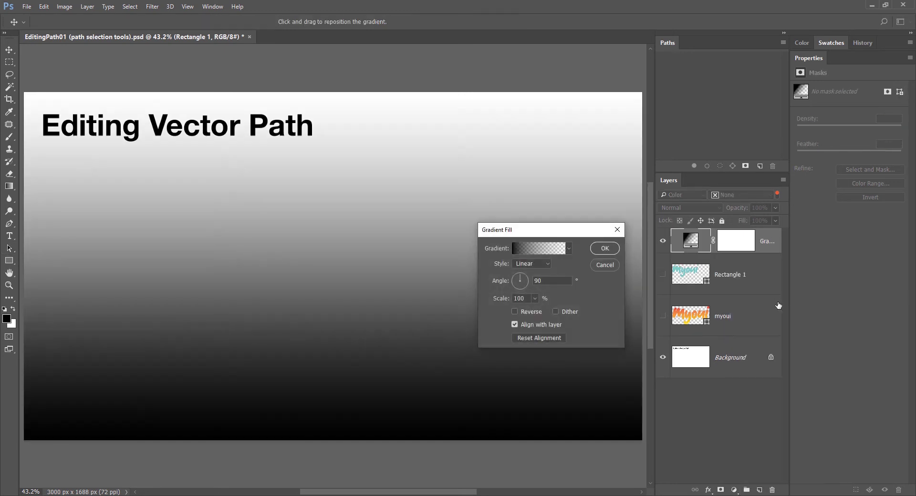
left_click(551, 255)
left_click(352, 191)
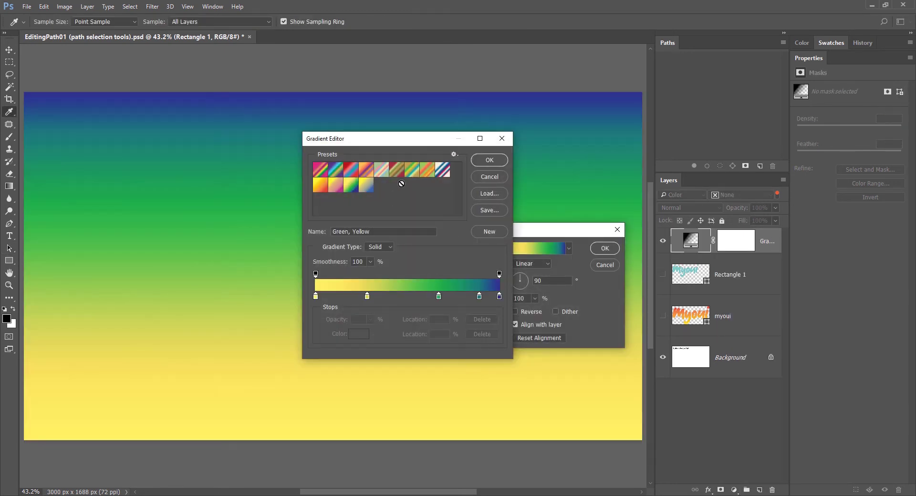
left_click(490, 159)
left_click(609, 251)
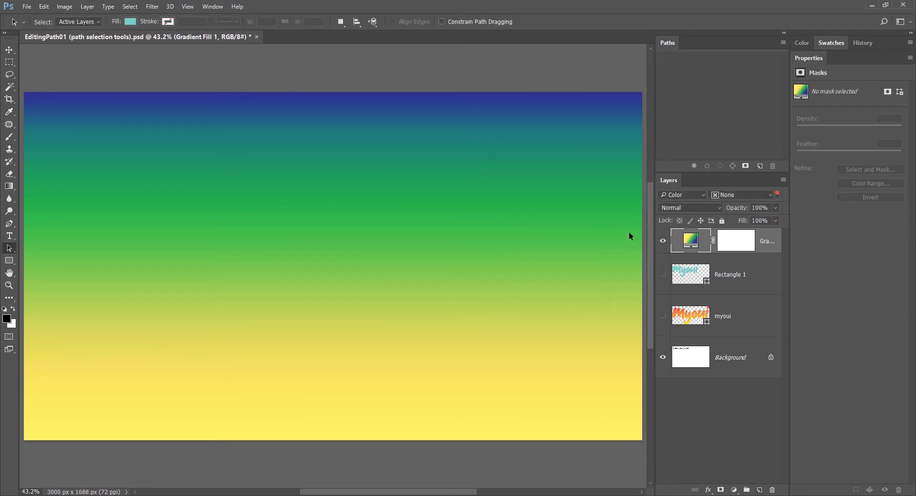
Step: Paste the myoui path into Gradient Fill 1, delete its layer mask, and hide it
key("ctrl+v")
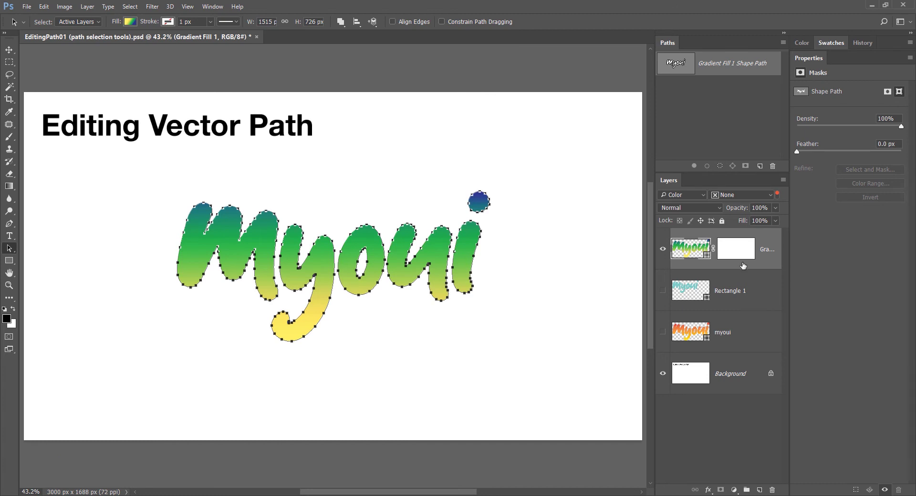
left_click(745, 258)
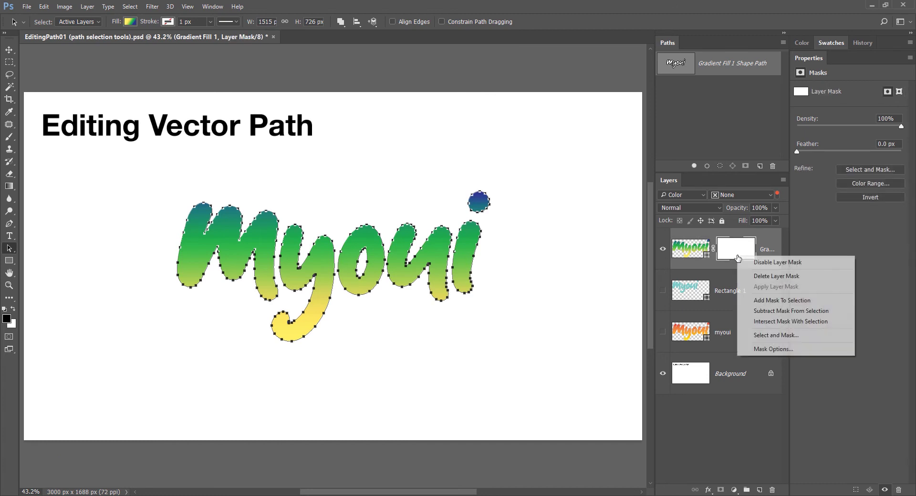
right_click(738, 257)
left_click(781, 280)
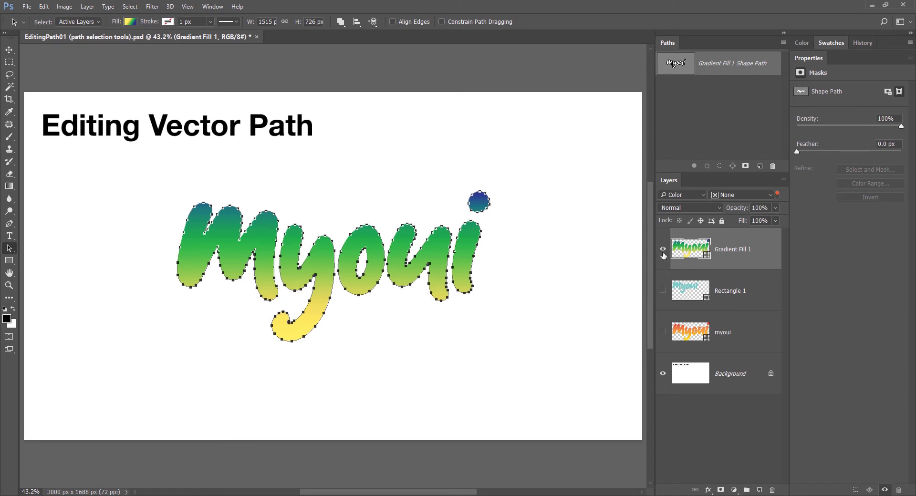
left_click(663, 253)
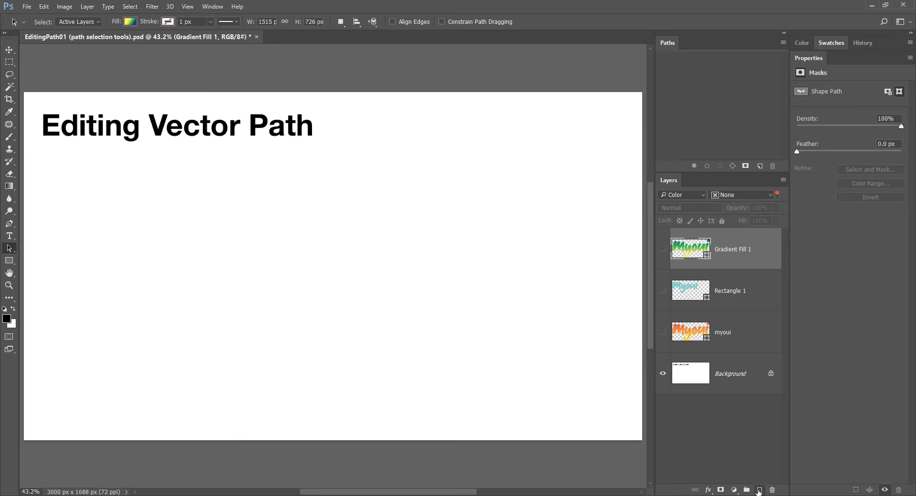
Step: Add a new layer and paint blue and green brush strokes across the canvas
left_click(759, 490)
key("b")
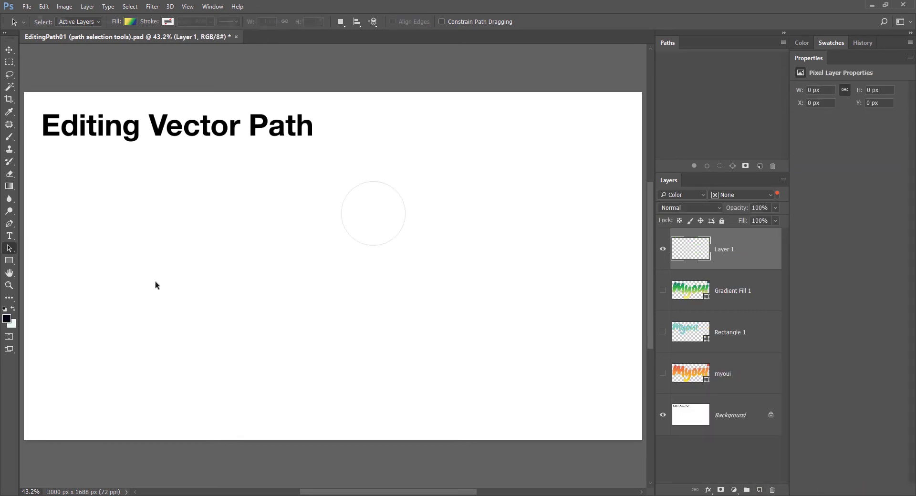
mouse_move(172, 240)
left_mouse_down()
mouse_move(468, 266)
mouse_move(154, 260)
mouse_move(525, 305)
left_mouse_up()
key("x")
left_click(220, 311)
mouse_move(220, 312)
left_mouse_down()
mouse_move(462, 317)
mouse_move(143, 335)
mouse_move(568, 271)
left_mouse_up()
Step: Paste the myoui path as the layer's vector mask and target it with Direct Selection
key("ctrl+v")
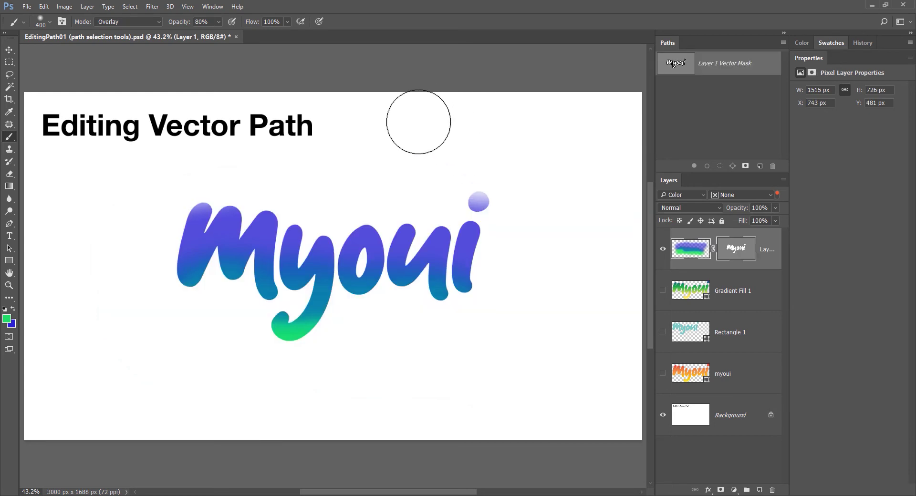
key("v")
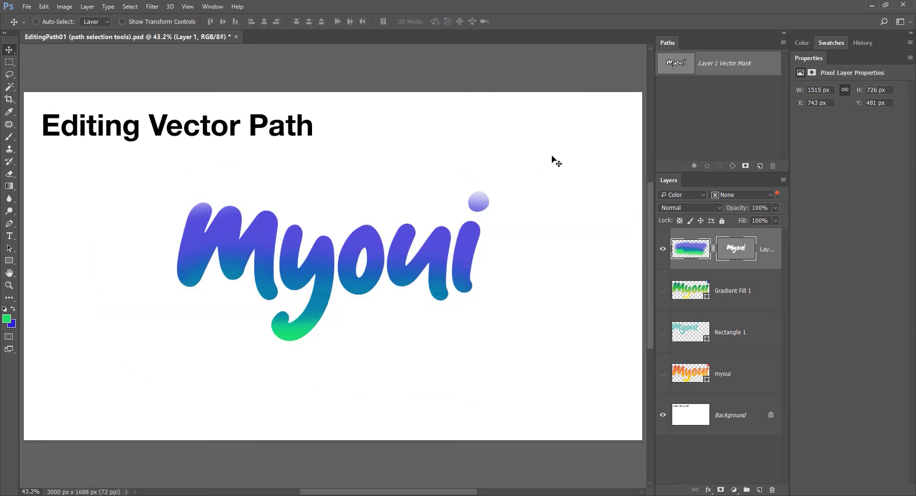
key("a")
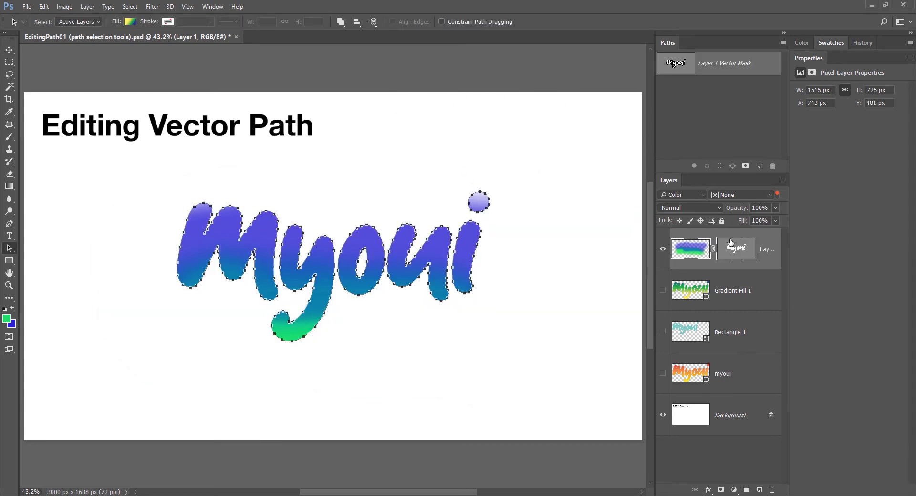
left_click(732, 251)
left_click(735, 252)
left_click(730, 253)
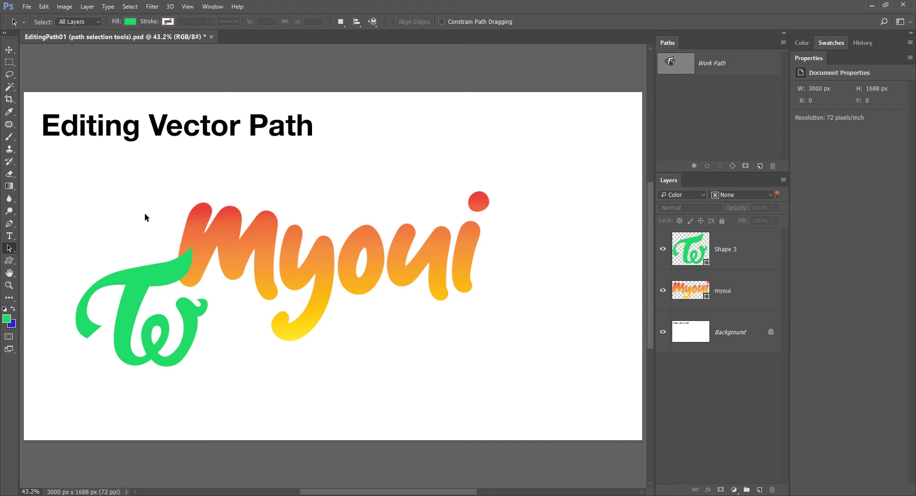
Step: Copy the TW and M paths and hide the Shape 3 and myoui layers
left_click(88, 22)
mouse_move(133, 187)
left_mouse_down()
mouse_move(210, 290)
mouse_move(208, 302)
left_mouse_up()
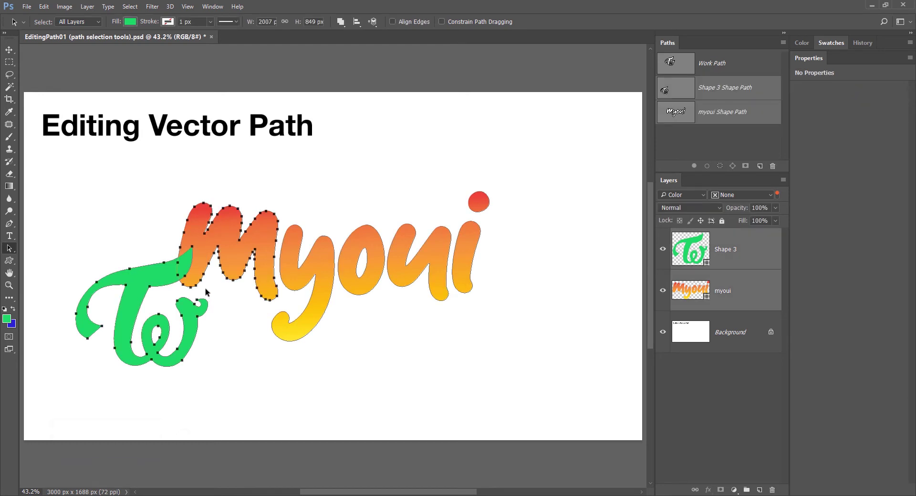
key("ctrl+c")
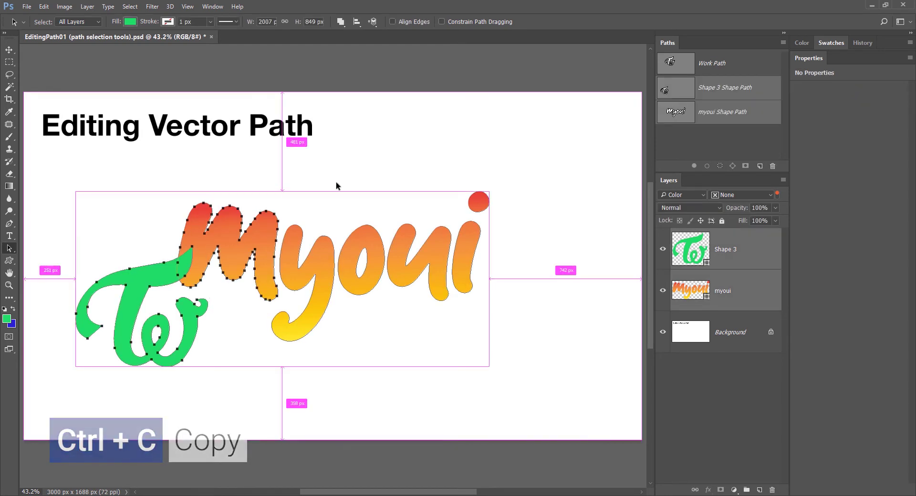
left_click_drag(663, 290, 663, 249)
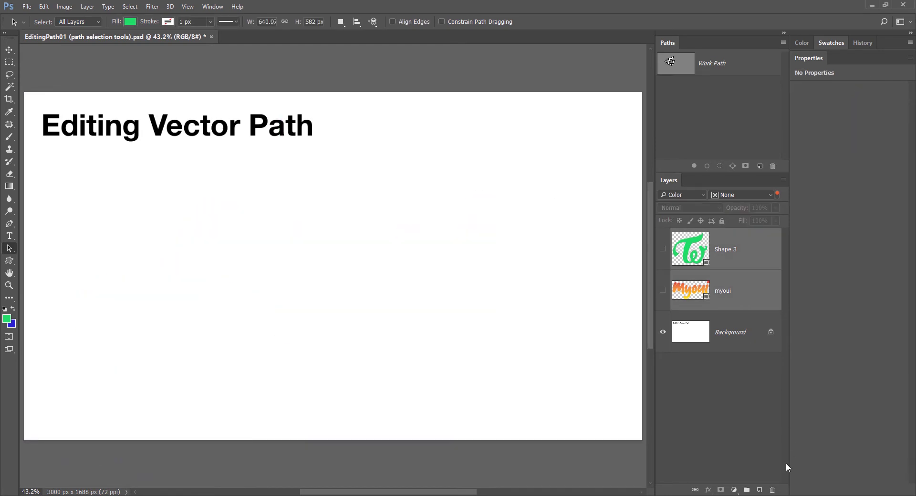
Step: Add a magenta Solid Color fill shaped by the pasted paths, moving TW left and M up-right
left_click(734, 490)
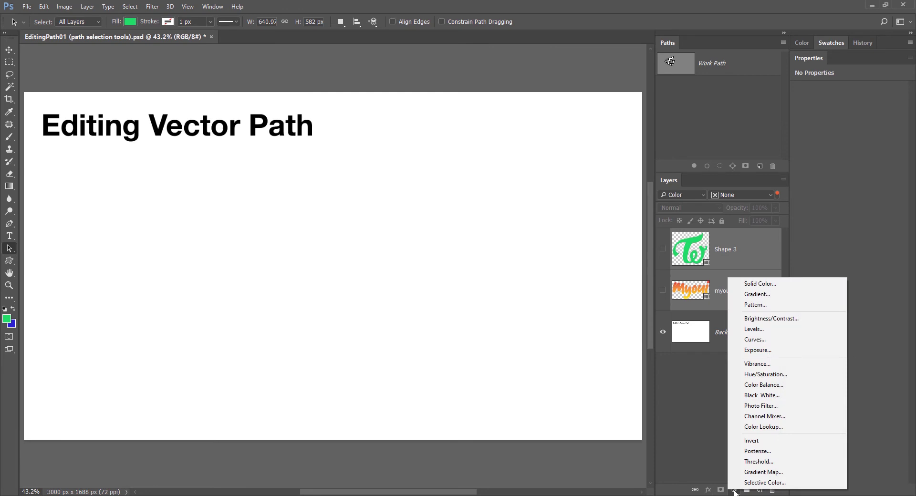
left_click(796, 284)
left_click(443, 214)
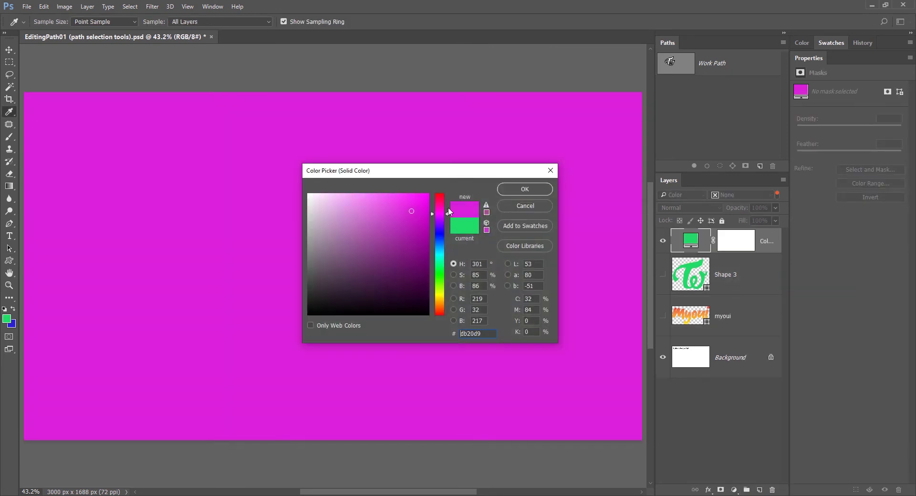
left_click(521, 189)
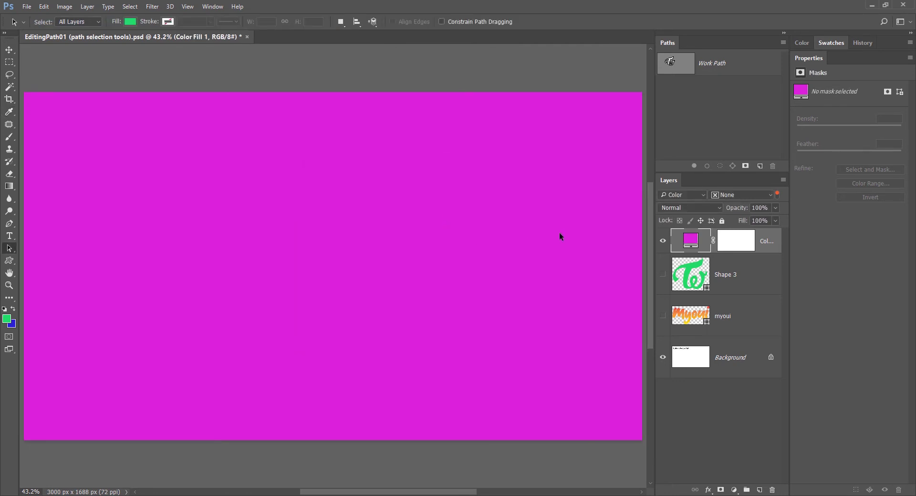
key("ctrl+v")
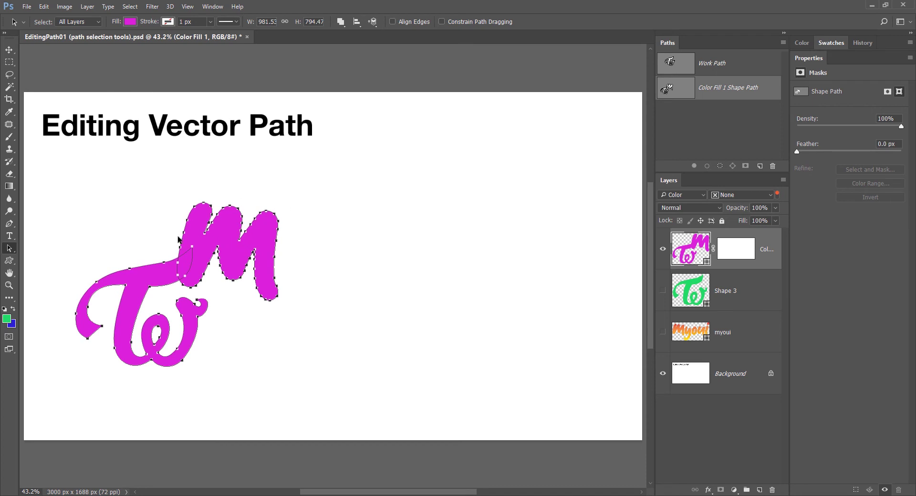
left_click_drag(156, 258, 129, 258)
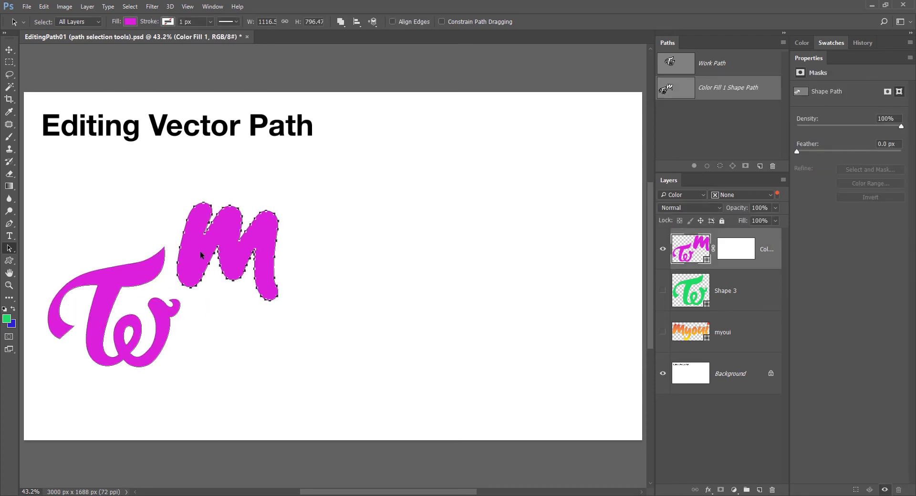
left_click_drag(201, 254, 223, 235)
left_click(172, 268)
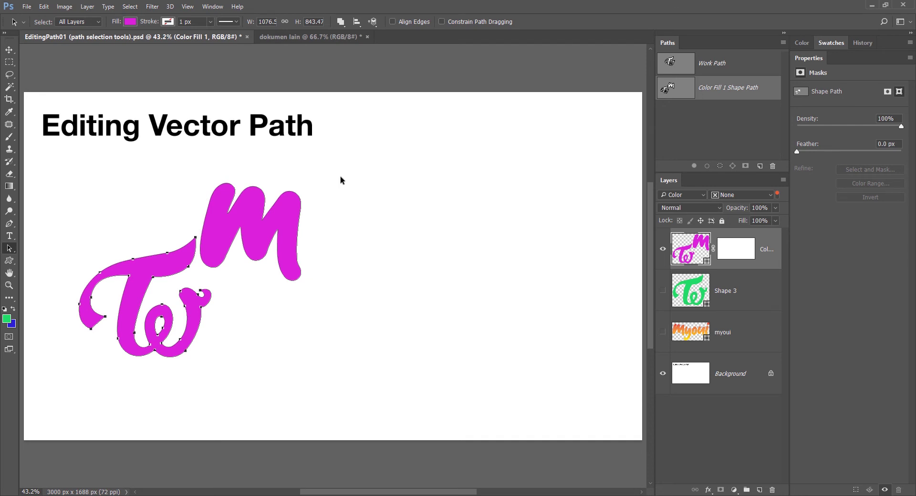
Step: In dokumen lain, add a Pattern fill layer masked by the pasted TW and M path
left_click(316, 37)
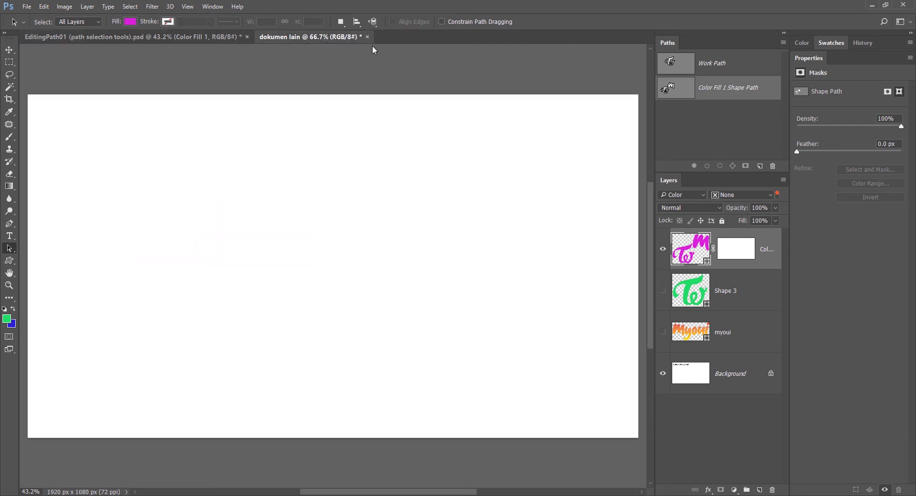
left_click(737, 491)
left_click(761, 308)
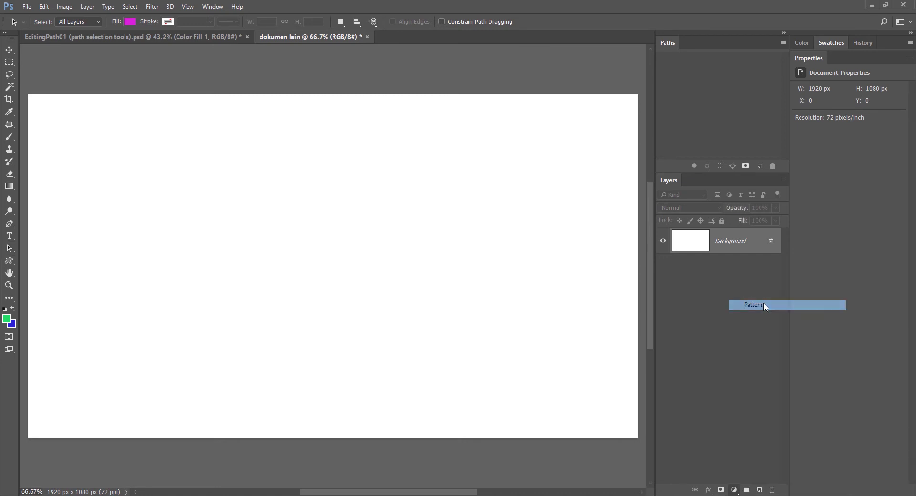
left_click(475, 256)
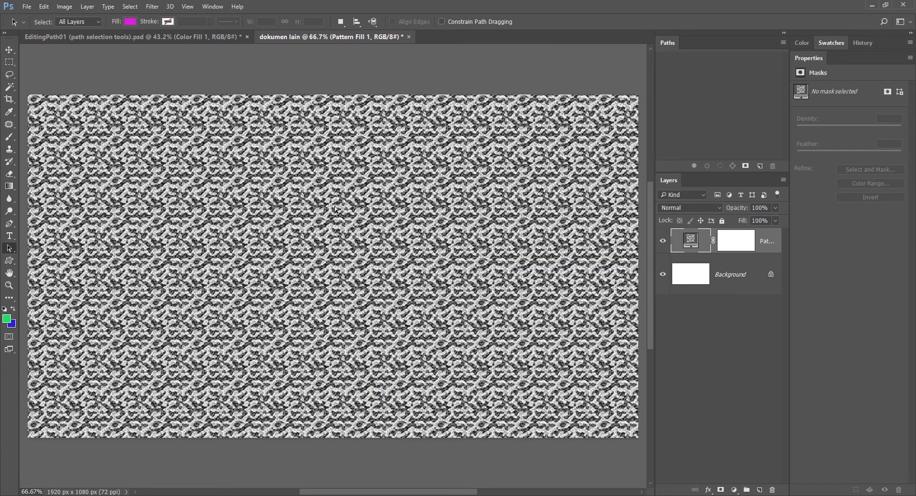
key("ctrl+v")
left_click(697, 309)
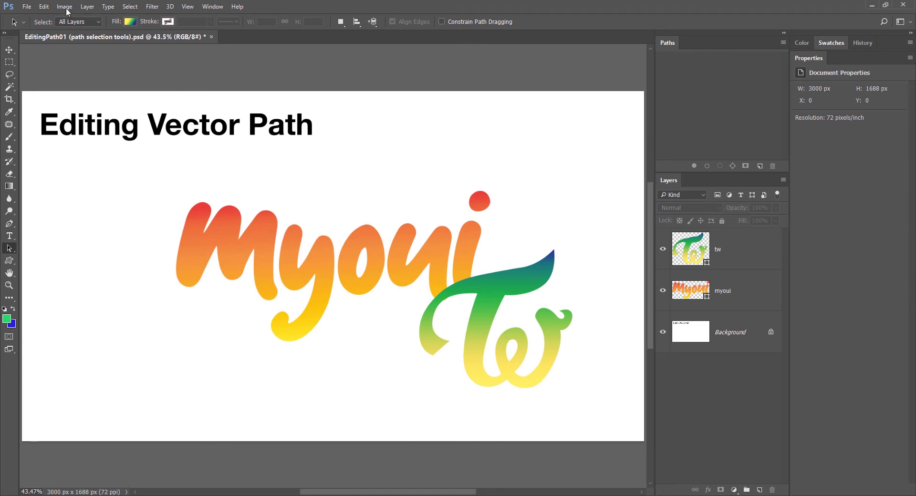
Step: Select the tw shape path from all layers and filter the Layers panel to Selected
left_click(90, 22)
left_click(82, 42)
left_click(514, 280)
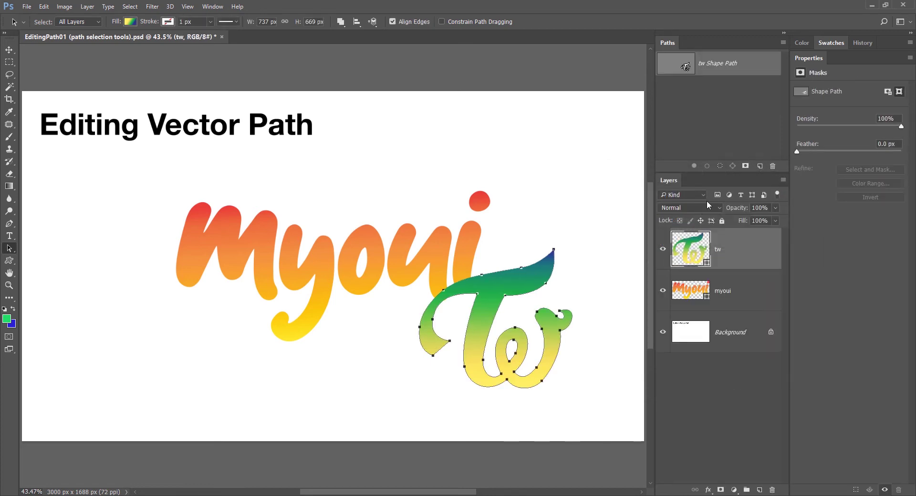
left_click(681, 196)
left_click(675, 253)
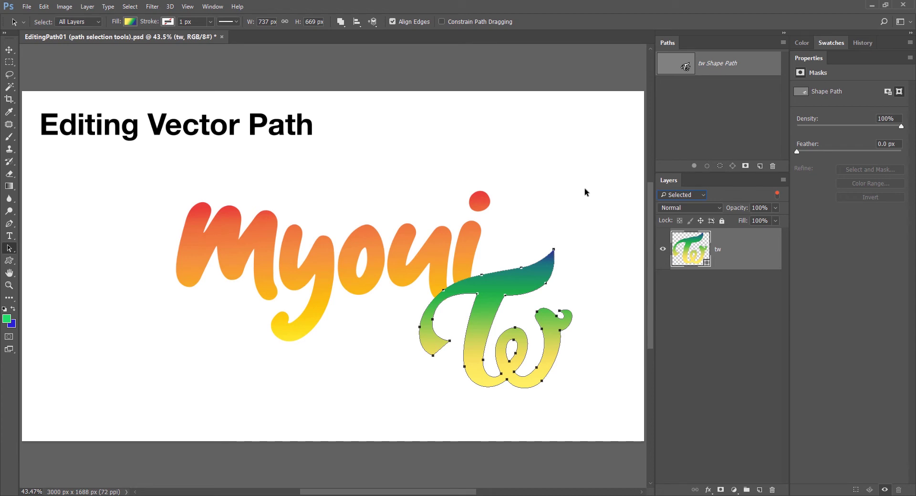
Step: Reselect the tw path and turn off Isolate Layers to list all layers again
left_click(600, 188)
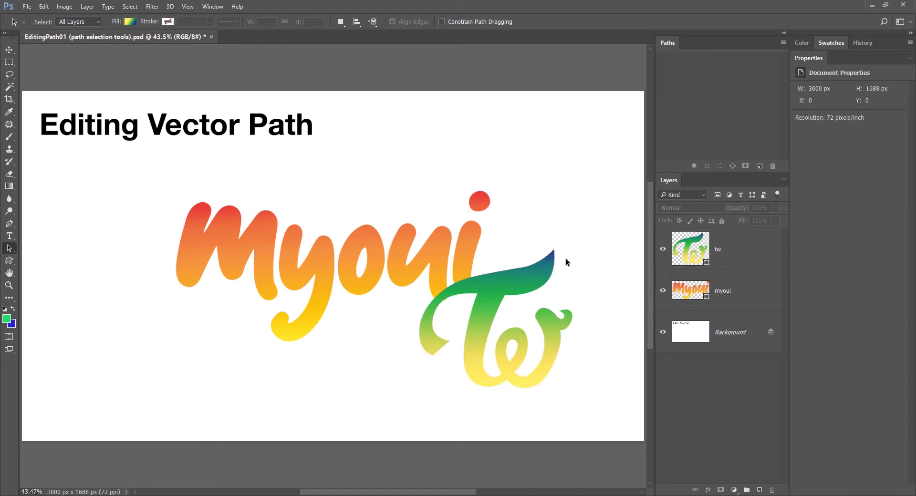
left_click(533, 279)
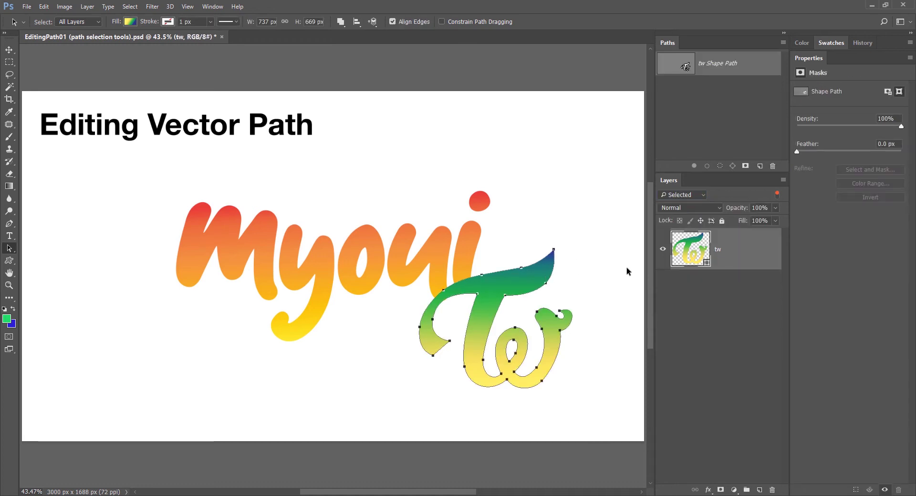
right_click(543, 266)
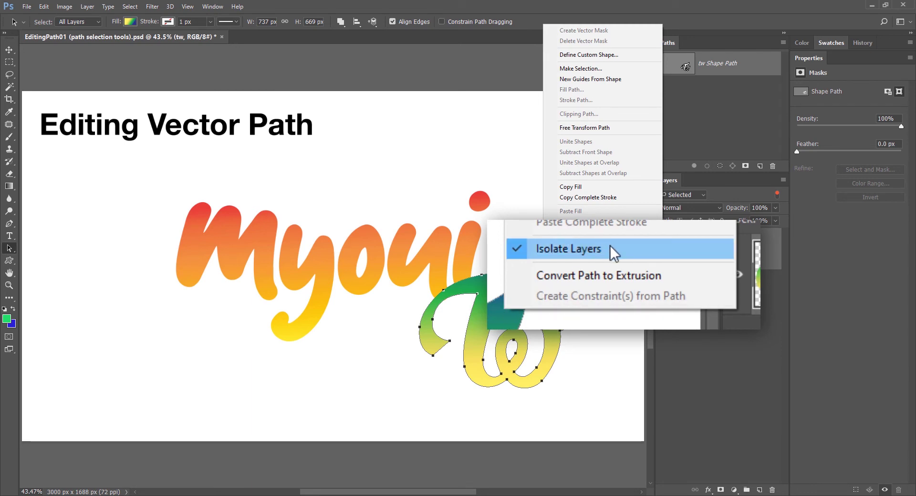
left_click(569, 234)
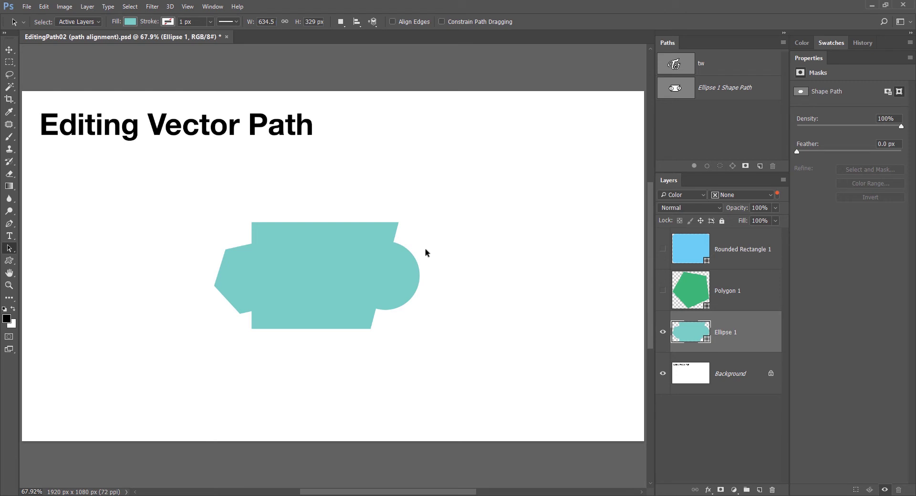
Step: Select the circle in Ellipse 1 and try Left, Horizontal Center and Right path alignment
left_click(314, 237)
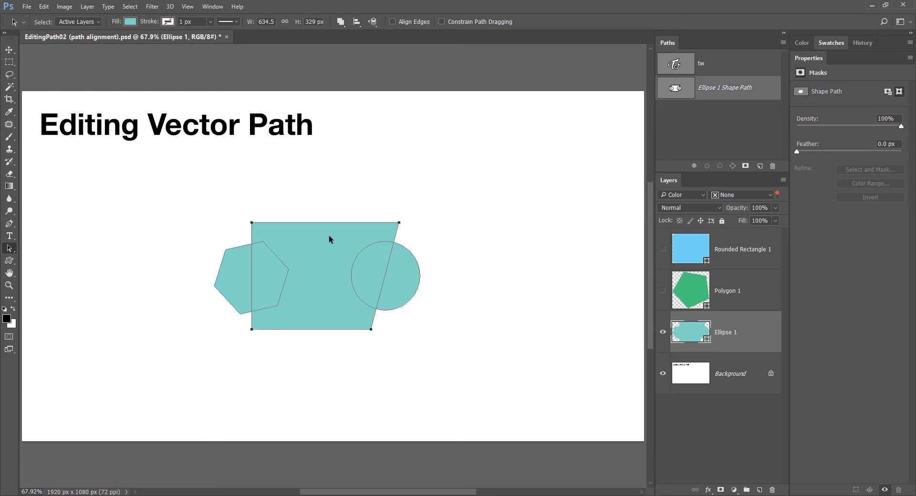
left_click(407, 272)
left_click(358, 23)
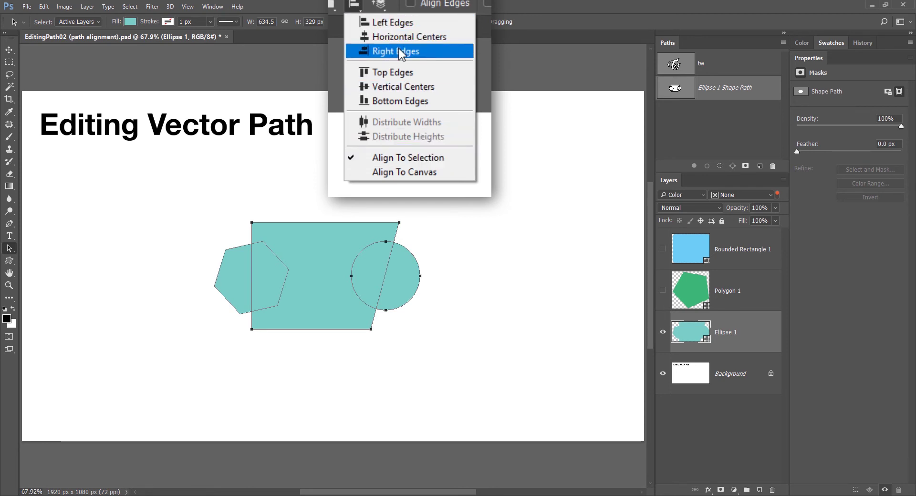
left_click(402, 27)
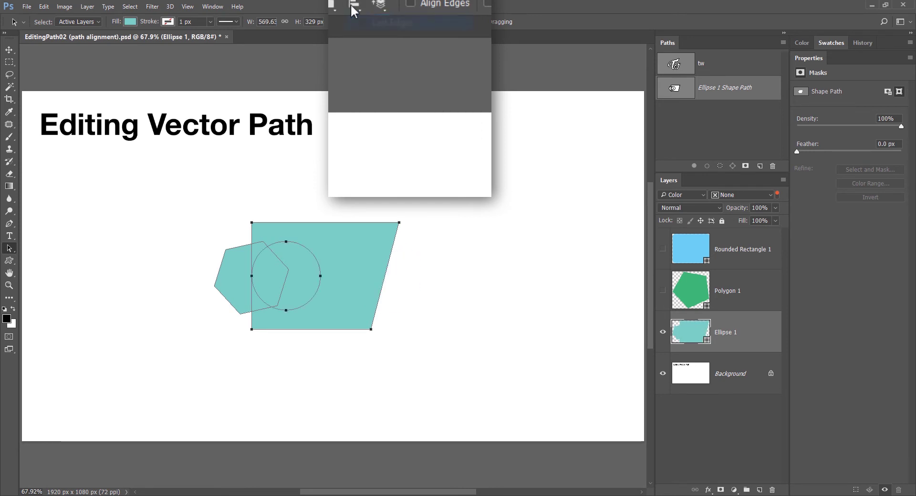
left_click(352, 4)
left_click(391, 37)
left_click(357, 8)
left_click(396, 51)
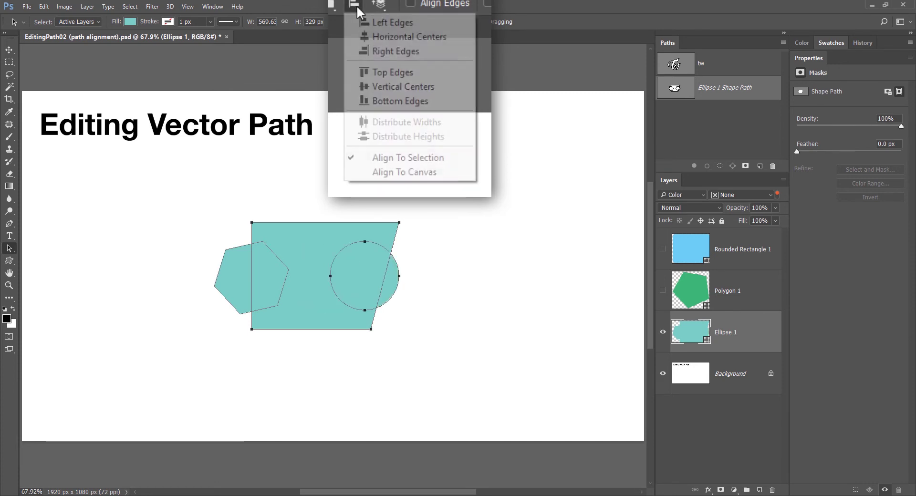
Step: Align the circle to top, vertical centre, then bottom edges, and set alignment to Canvas
left_click(356, 5)
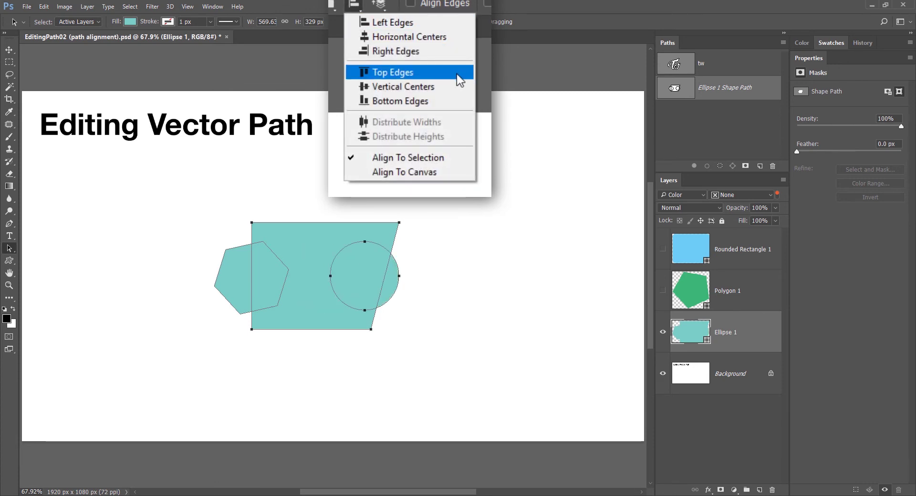
left_click(457, 73)
left_click(354, 5)
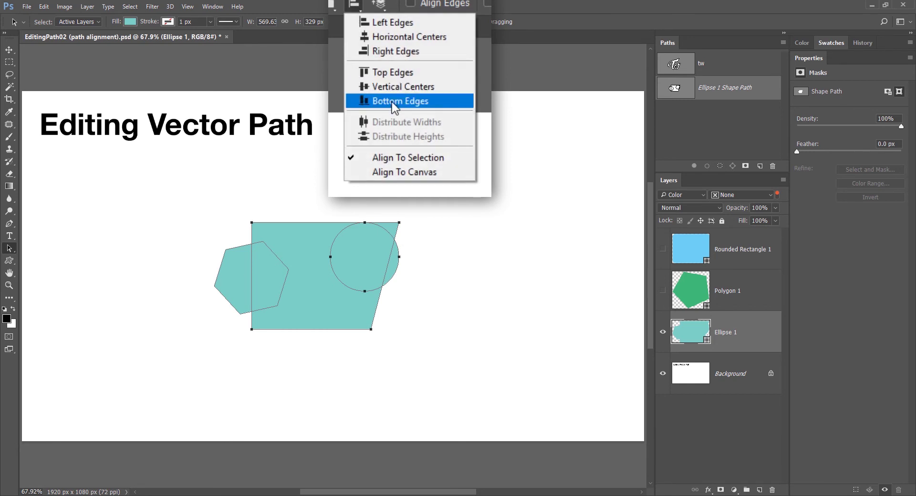
left_click(391, 87)
left_click(356, 5)
left_click(399, 98)
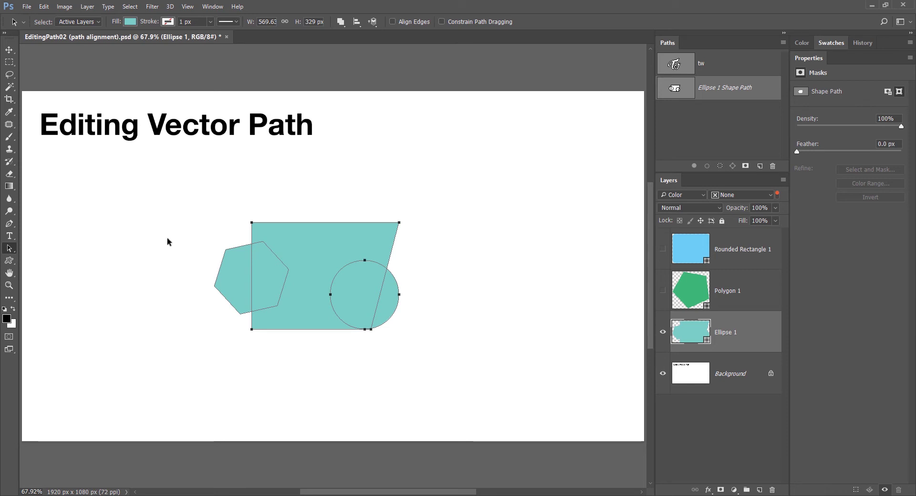
left_click(357, 22)
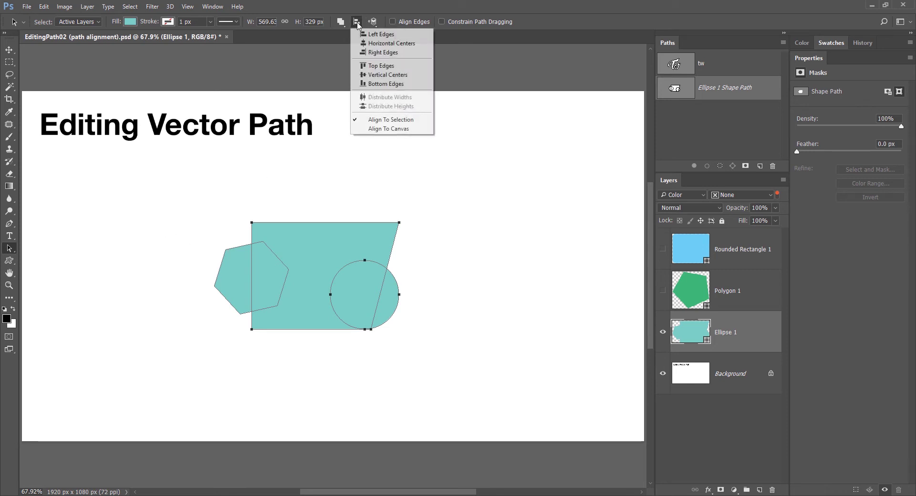
left_click(391, 130)
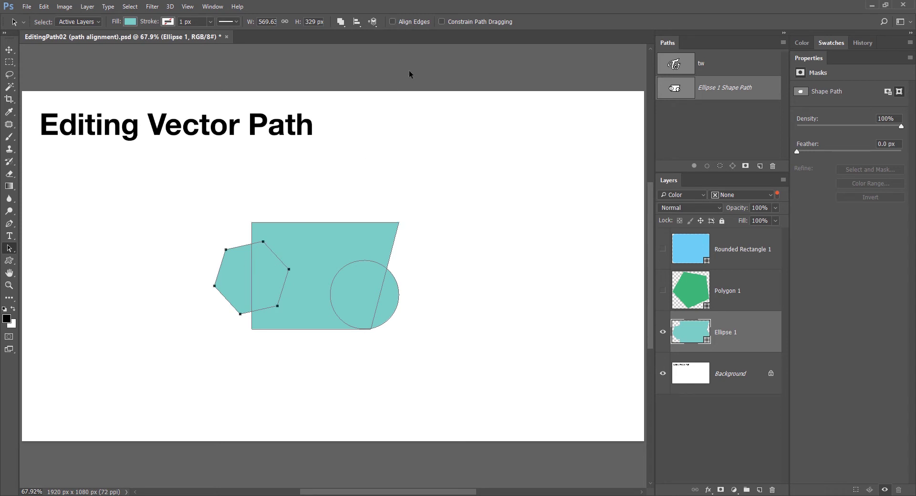
Step: Move the polygon to the canvas's left, bottom, right and top edges in turn
left_click(357, 21)
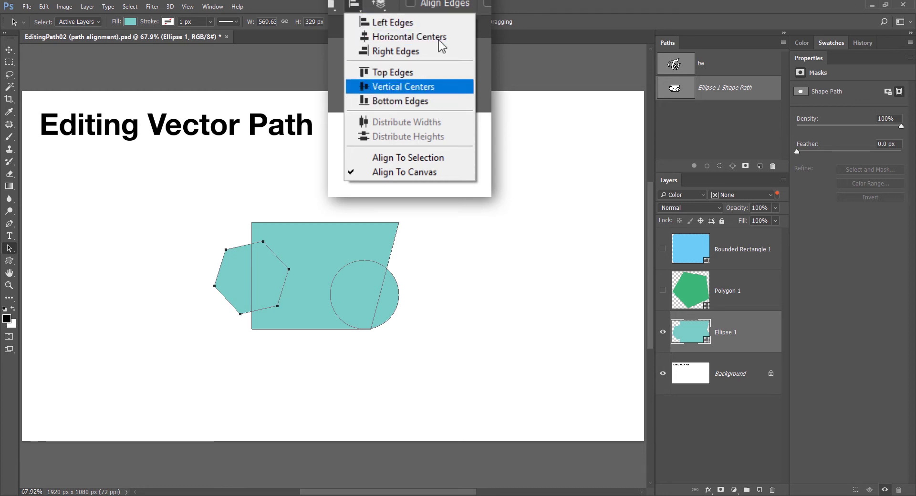
left_click(439, 24)
left_click(355, 2)
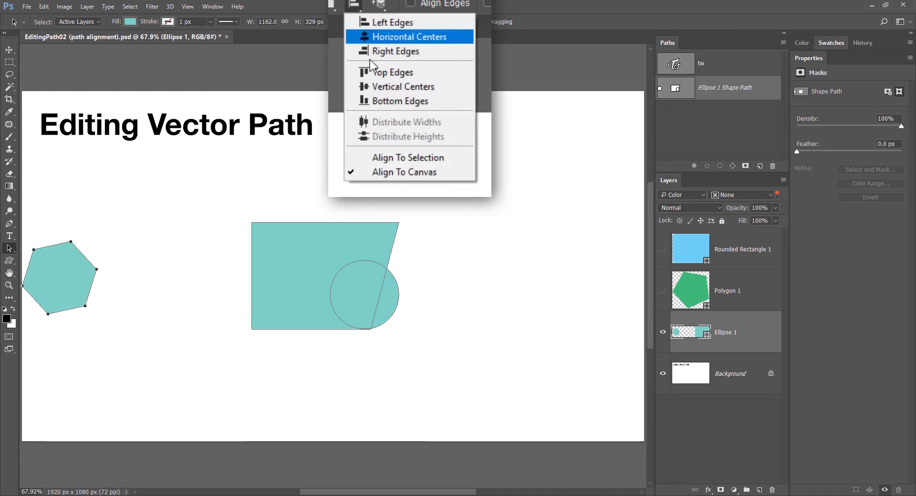
left_click(397, 102)
left_click(354, 2)
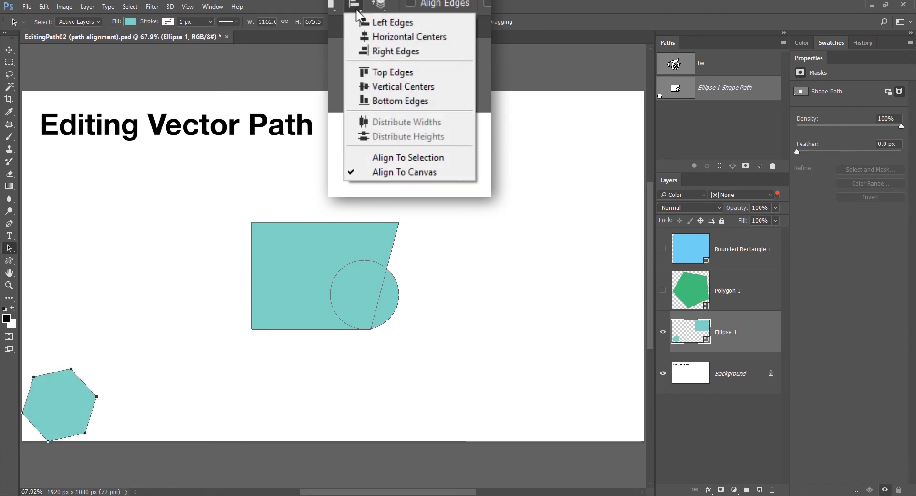
left_click(396, 51)
left_click(355, 3)
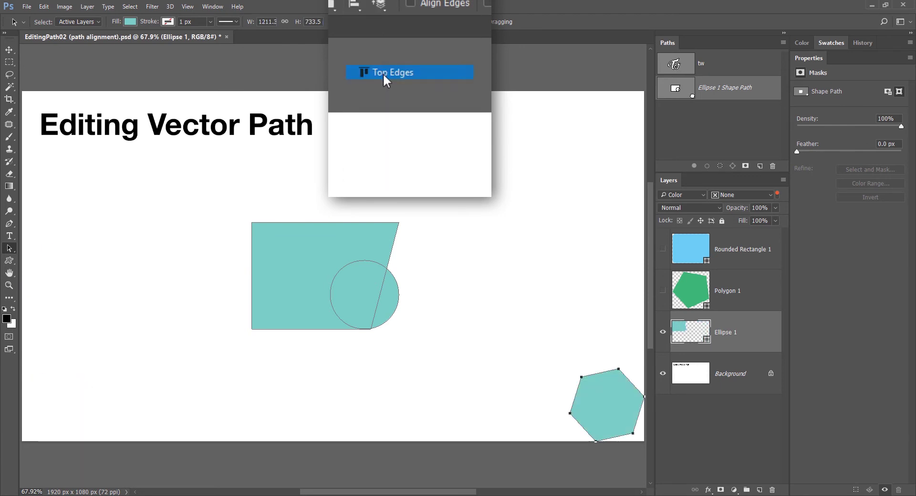
left_click(383, 73)
Step: Centre the polygon horizontally and vertically on the canvas
left_click(361, 9)
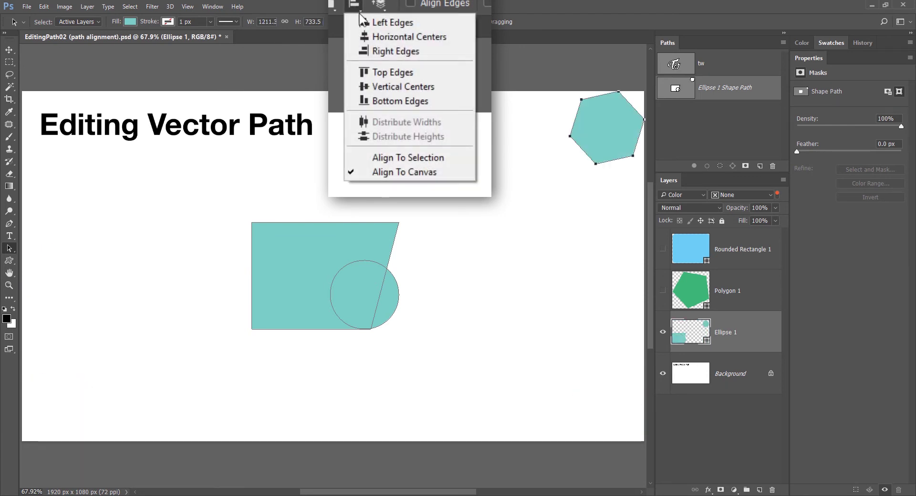
left_click(377, 36)
left_click(356, 4)
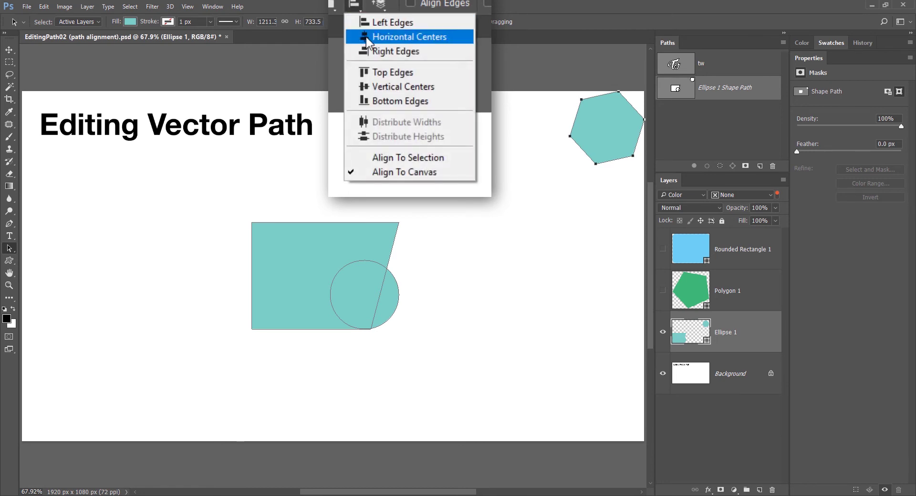
left_click(374, 83)
left_click(355, 5)
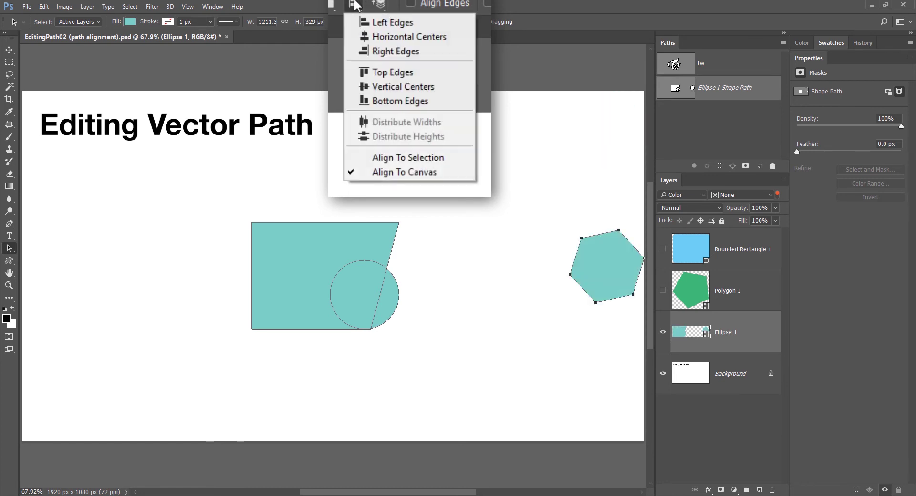
left_click(376, 37)
left_click(356, 5)
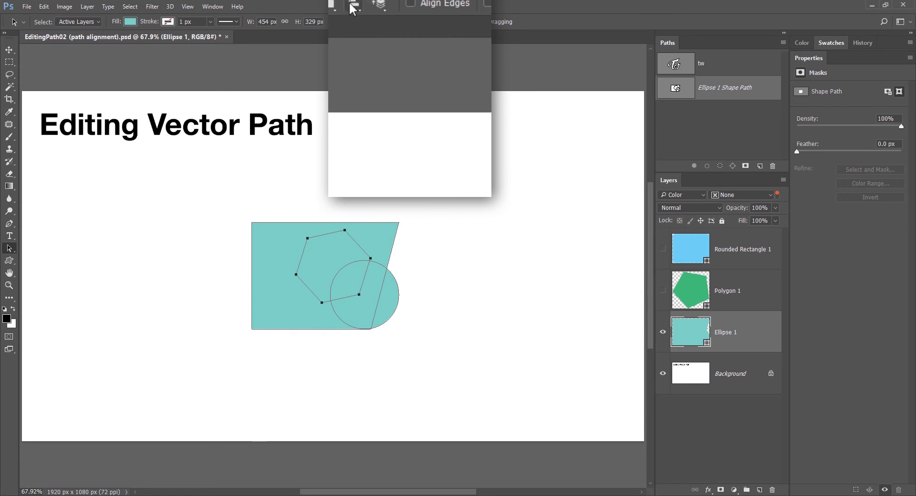
left_click(380, 86)
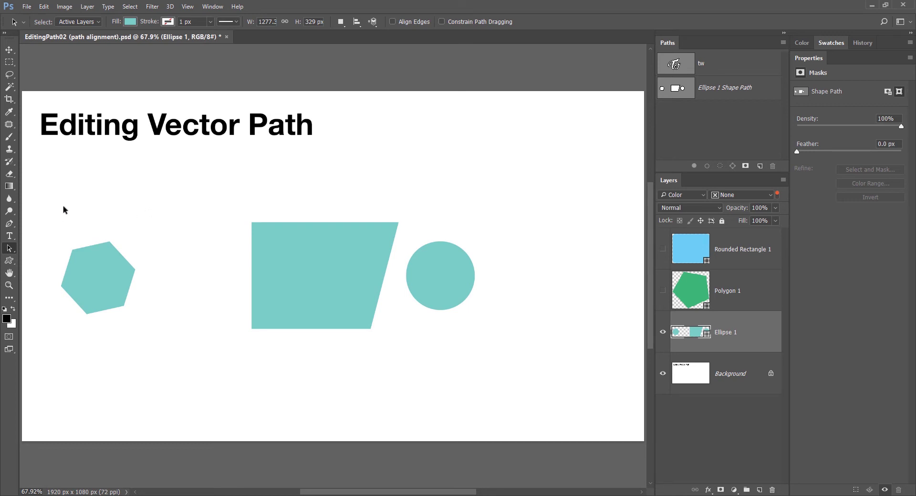
Step: Select the hexagon, trapezoid and circle paths and apply Distribute Widths and Distribute Heights
mouse_move(64, 210)
left_mouse_down()
mouse_move(477, 329)
mouse_move(489, 354)
left_mouse_up()
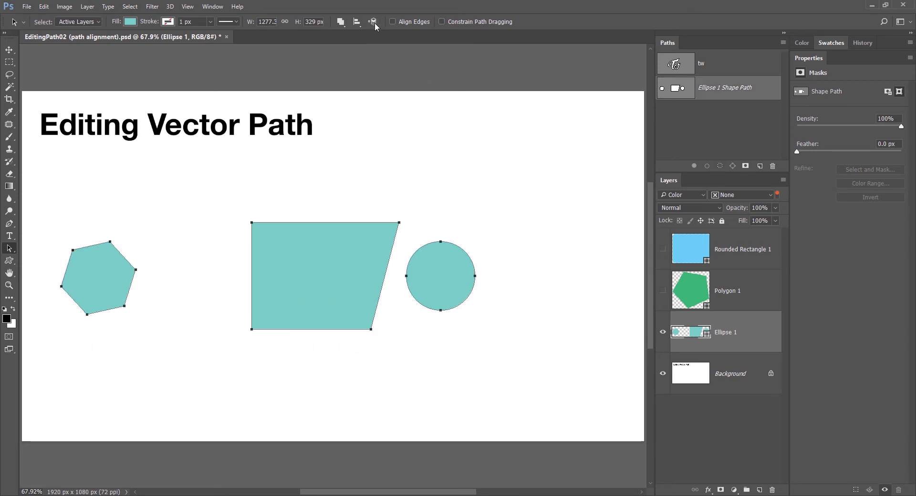
left_click(357, 22)
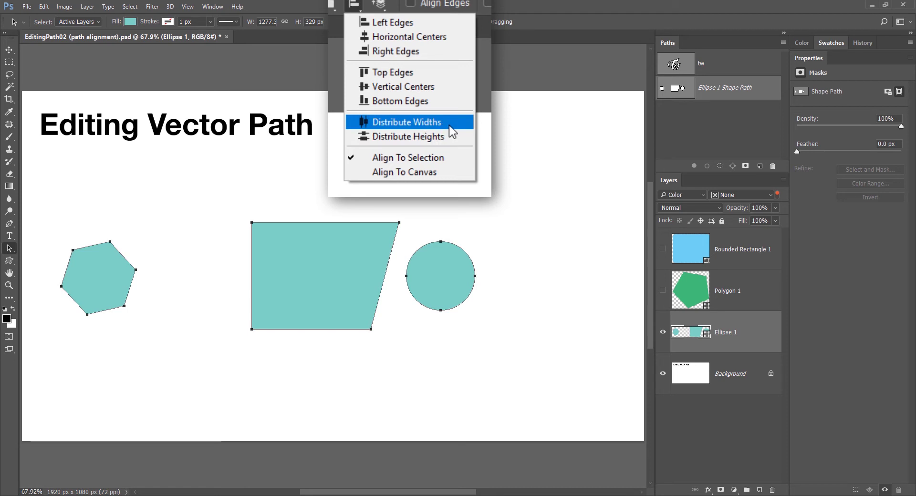
left_click(452, 127)
left_click(356, 6)
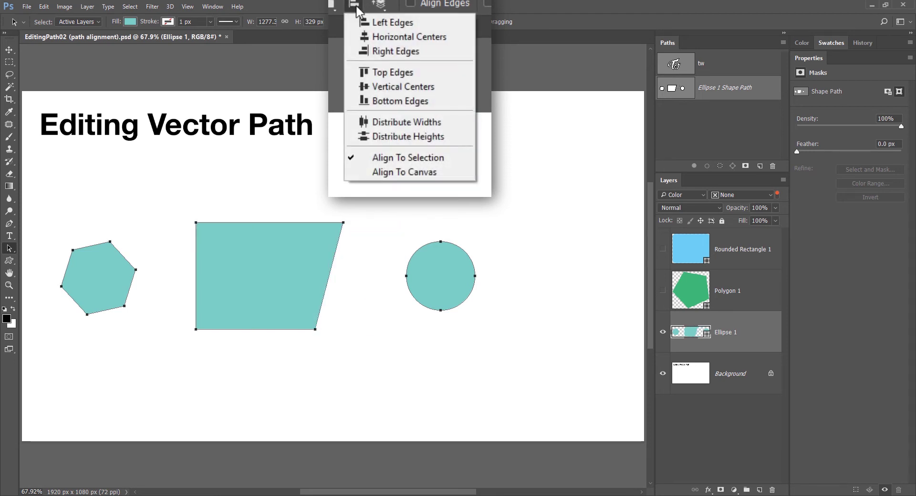
left_click(387, 137)
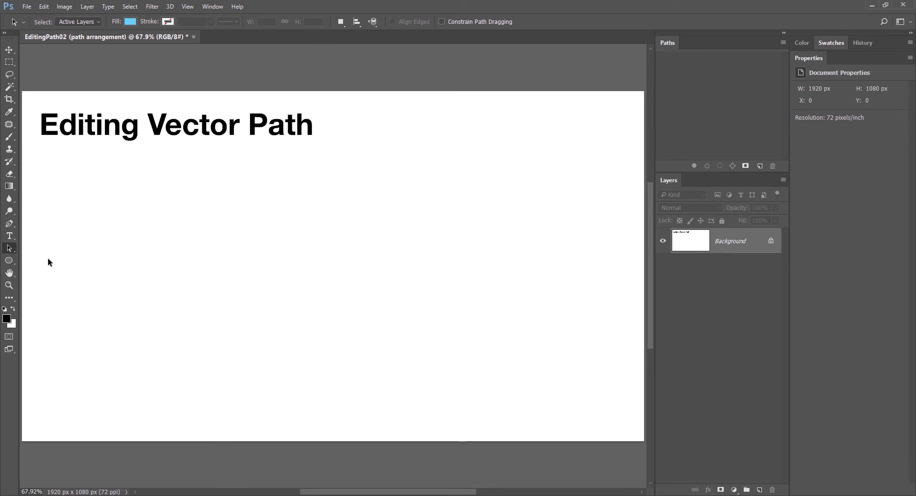
Step: Draw a 340×330 blue rectangle, then a 260×260 circle over its top-right corner
left_click(10, 262)
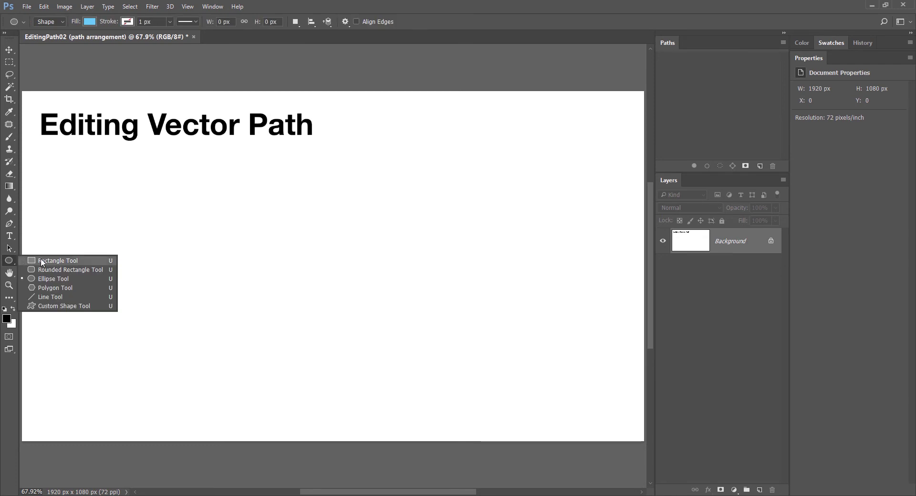
left_click(46, 262)
left_click_drag(223, 211, 334, 318)
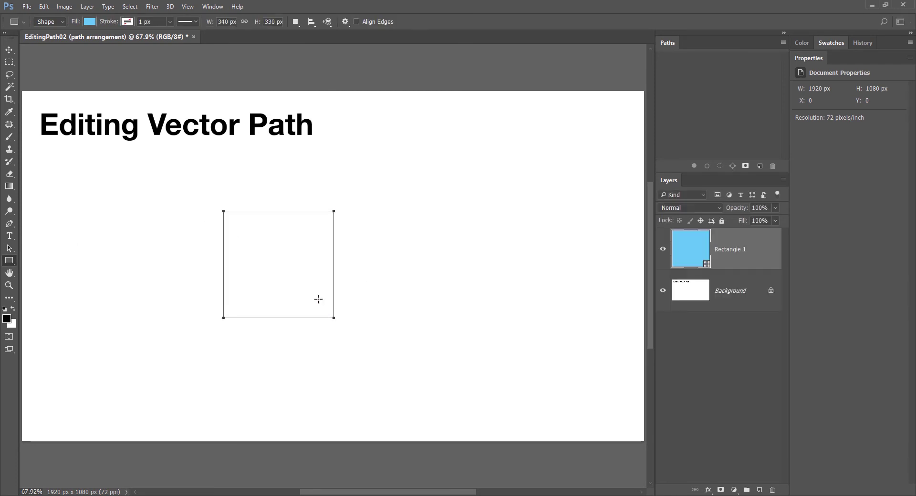
left_click(9, 262)
left_click(57, 279)
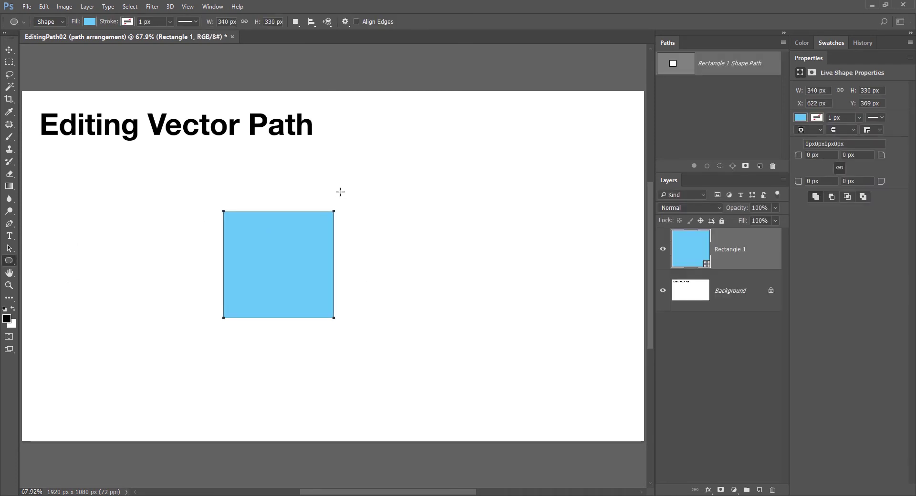
left_click_drag(372, 179, 287, 263)
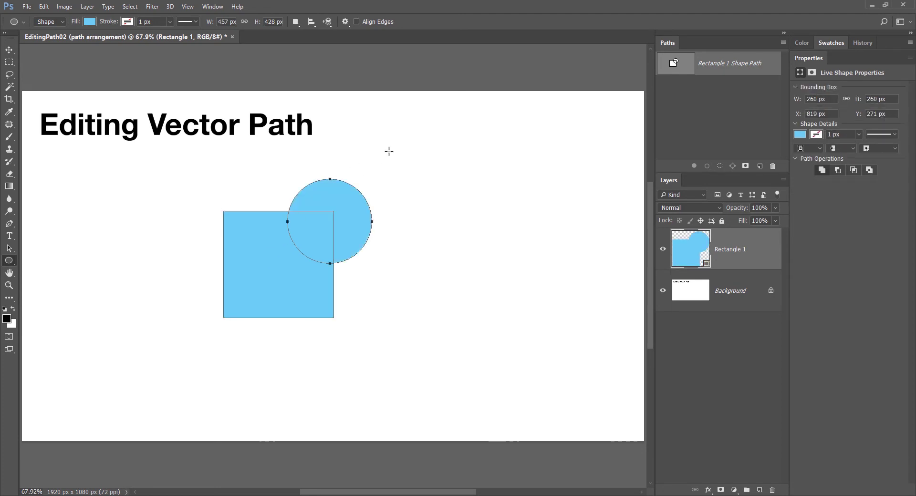
Step: Select the rectangle path, bring it in front of the circle, and show the Path Operations list
key("a")
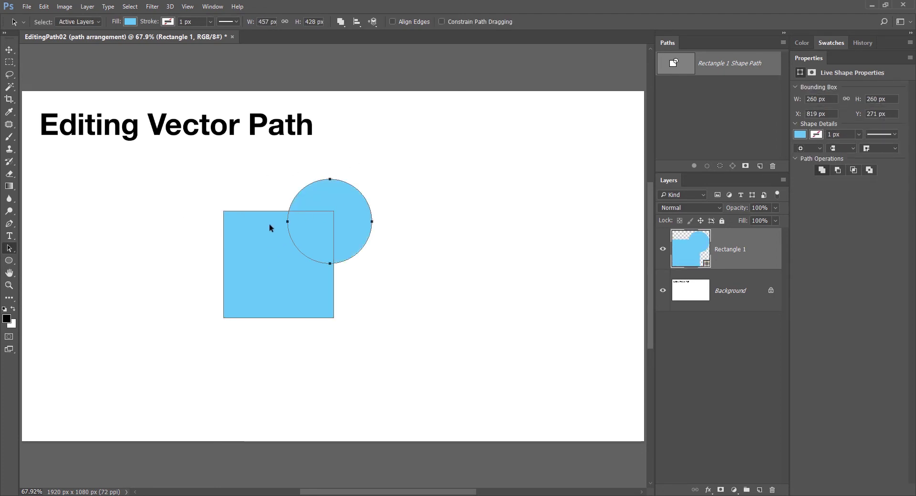
left_click(256, 236)
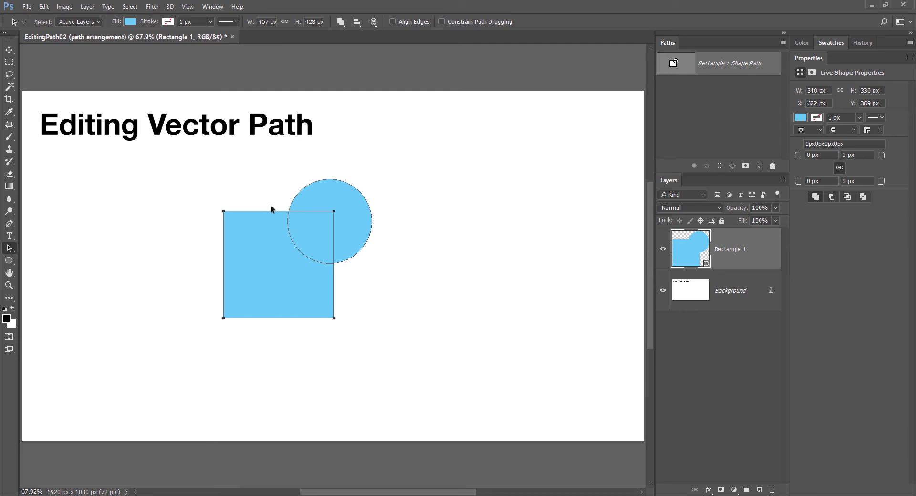
left_click(373, 21)
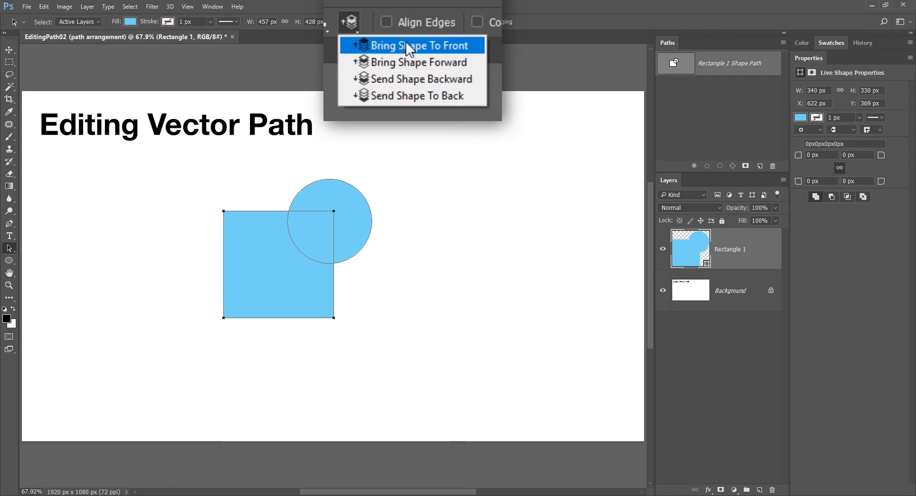
left_click(406, 44)
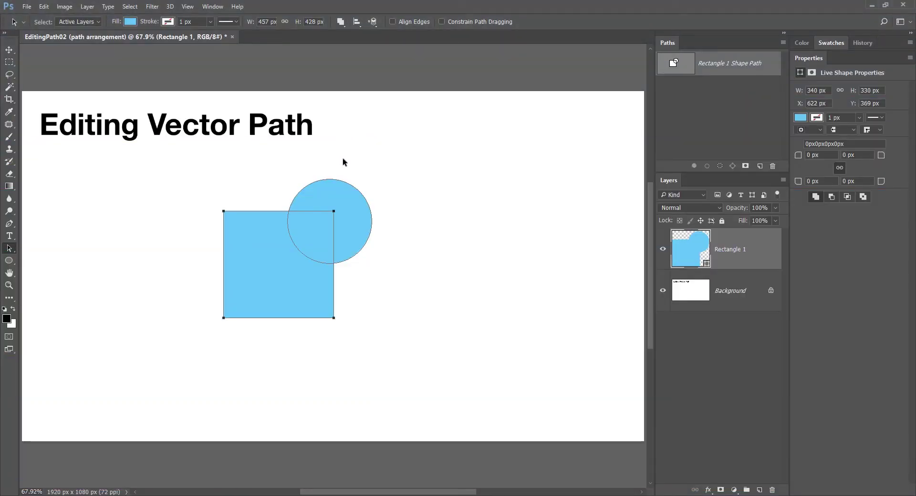
left_click(342, 22)
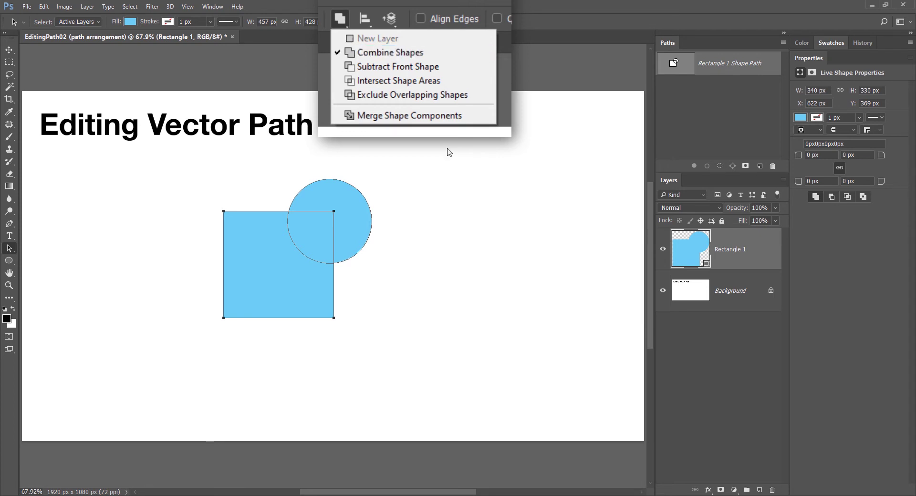
Step: Select the circle path component and drag it right, clear of the blue square
left_click(377, 194)
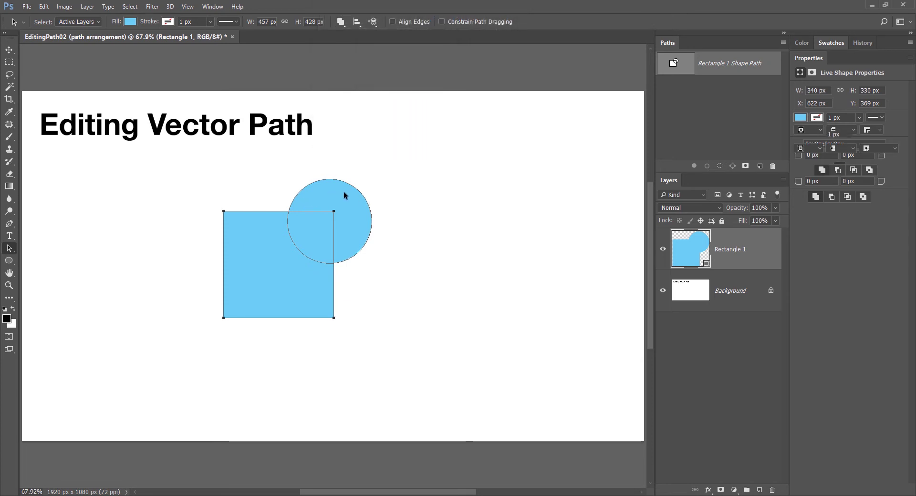
left_click(344, 191)
left_click(341, 21)
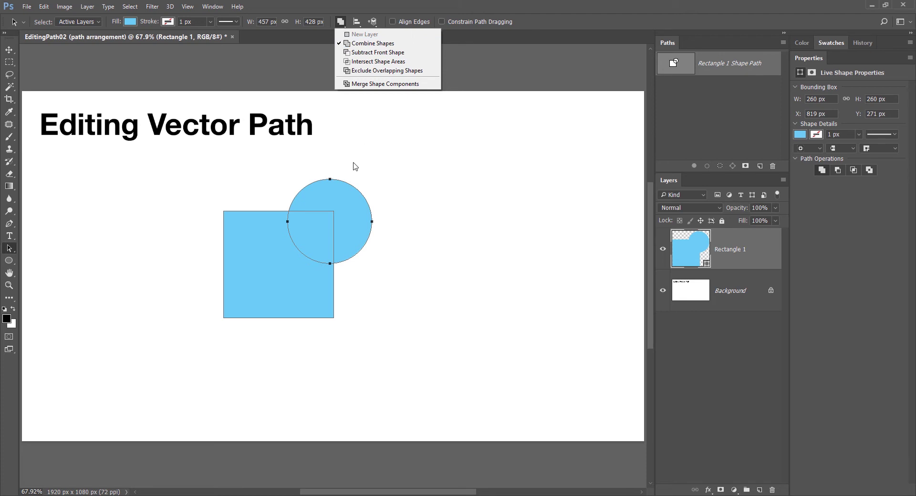
left_click(349, 178)
left_click_drag(327, 196, 394, 235)
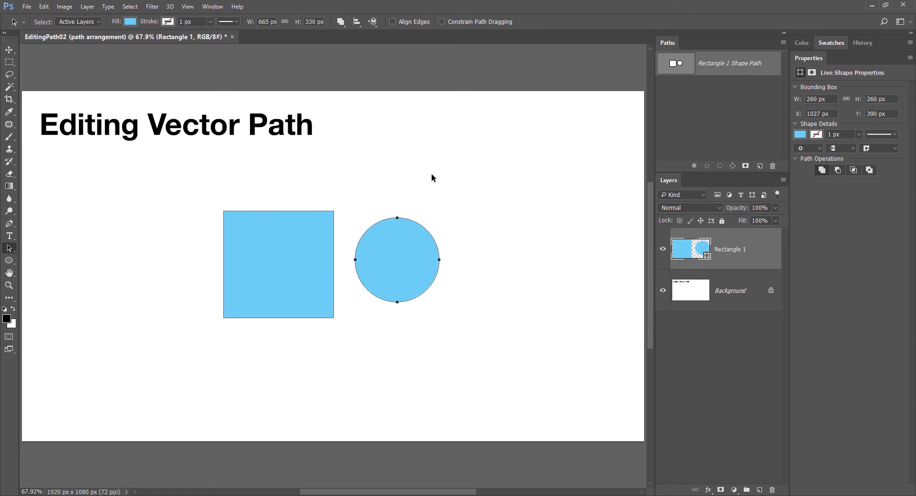
left_click(341, 21)
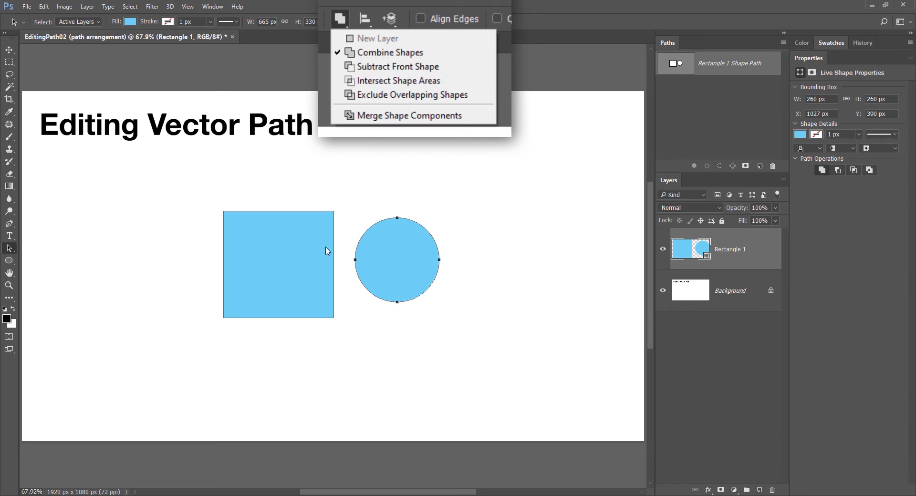
Step: Set the circle to Subtract Front Shape and drag it onto the square's right edge
left_click(445, 68)
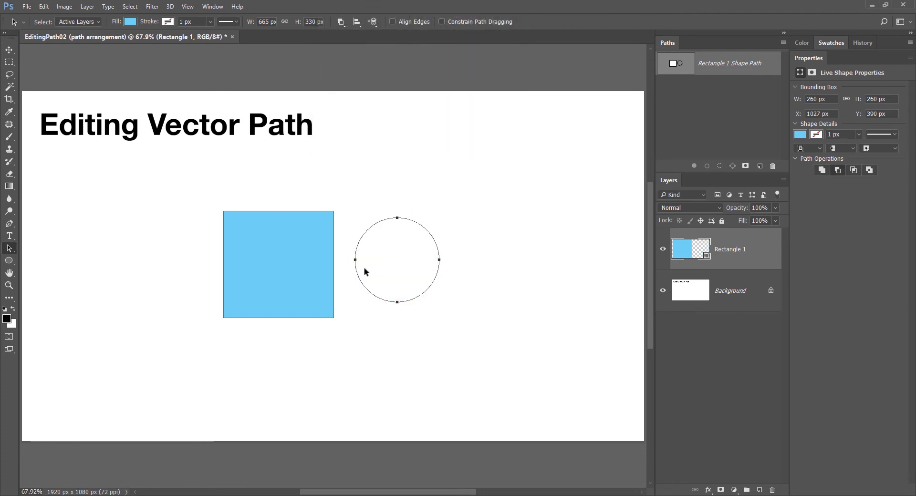
left_click_drag(362, 266, 298, 273)
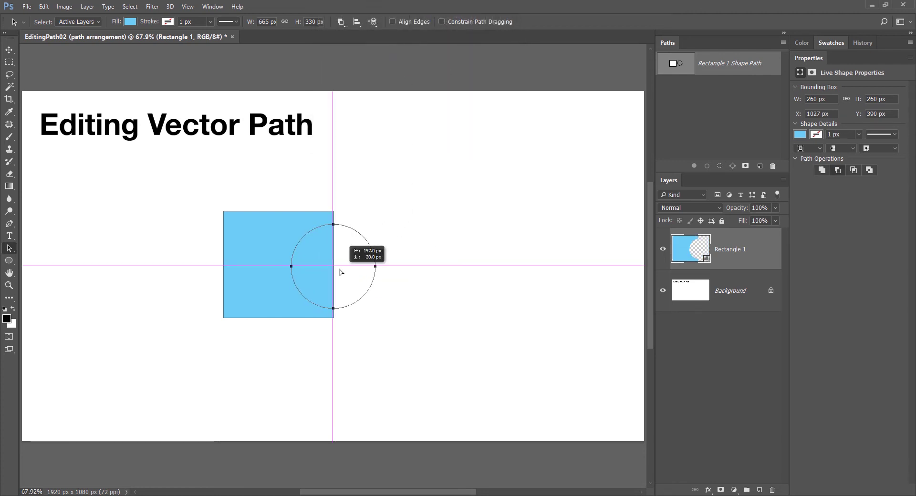
left_click(366, 226)
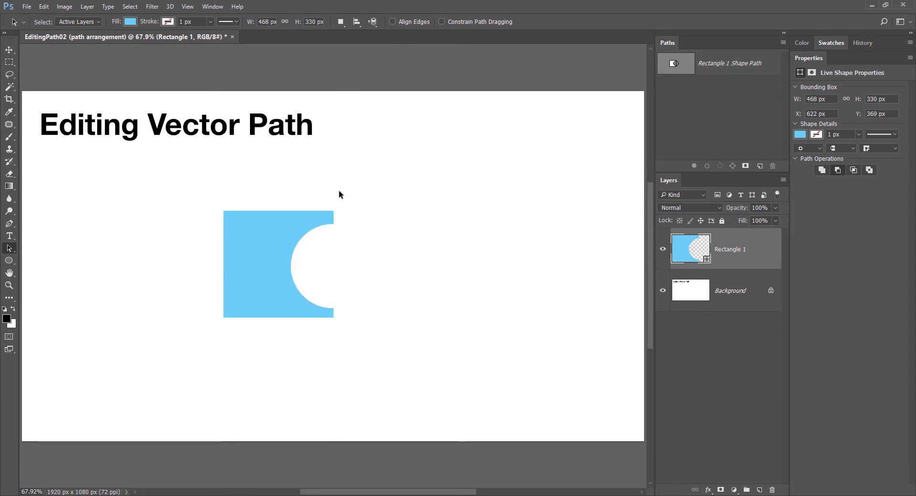
left_click(274, 232)
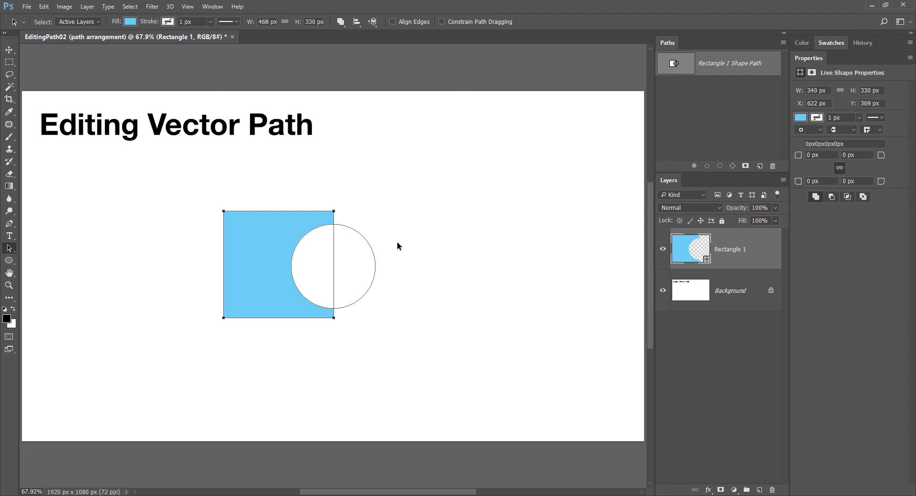
Step: Set the circle back to Combine Shapes and bring the square's component to the front
left_click(346, 241)
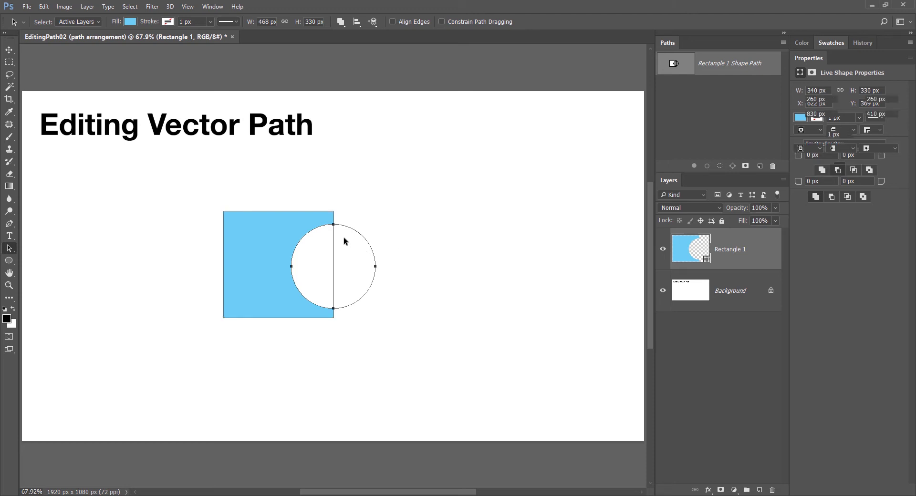
left_click(340, 22)
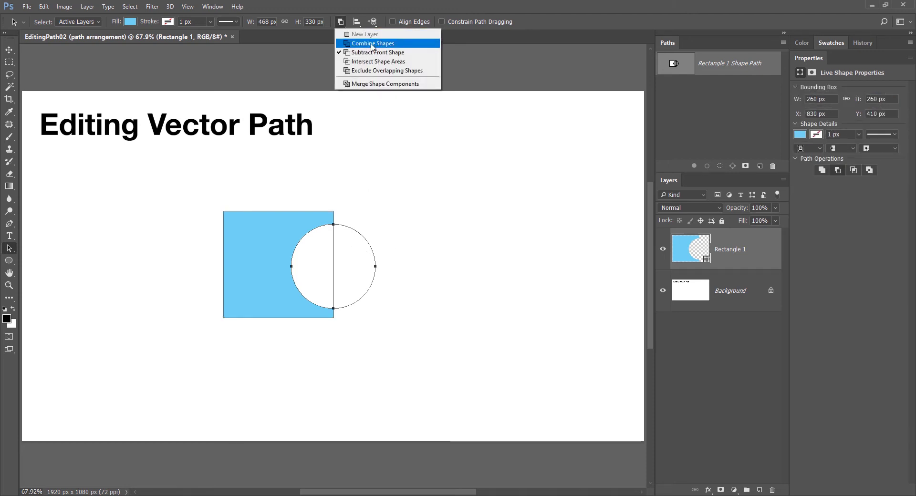
left_click(372, 44)
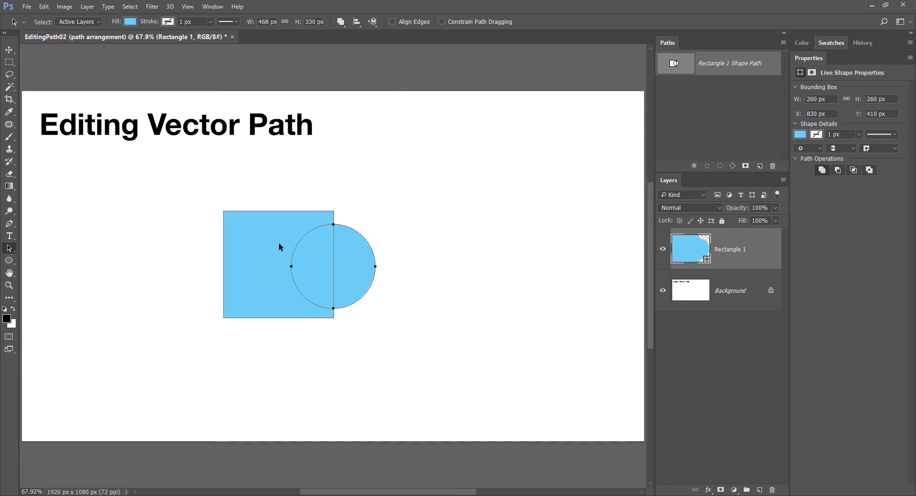
left_click(251, 228)
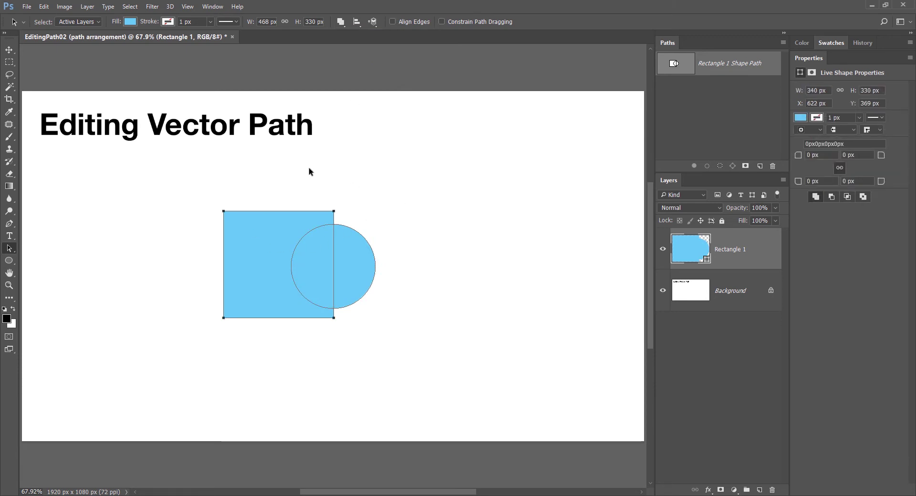
left_click(372, 22)
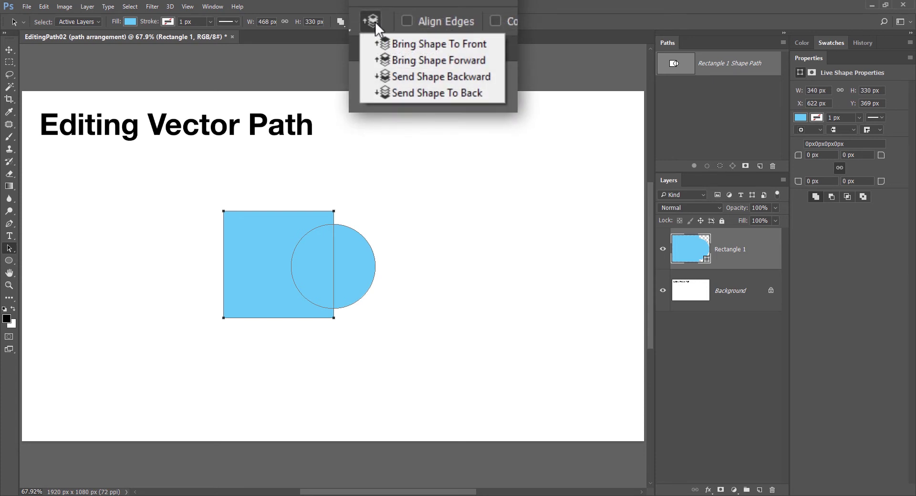
left_click(468, 41)
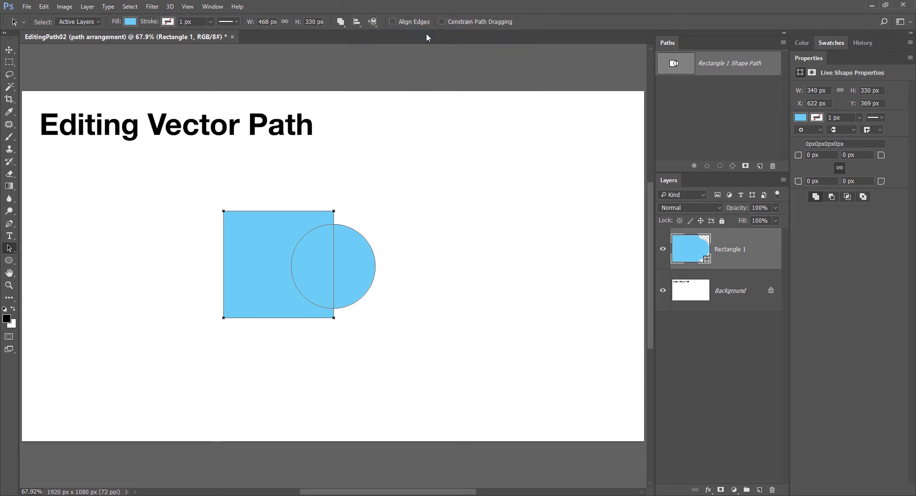
Step: Try Subtract Front Shape on the square, then return it to Combine Shapes
left_click(341, 21)
left_click(385, 80)
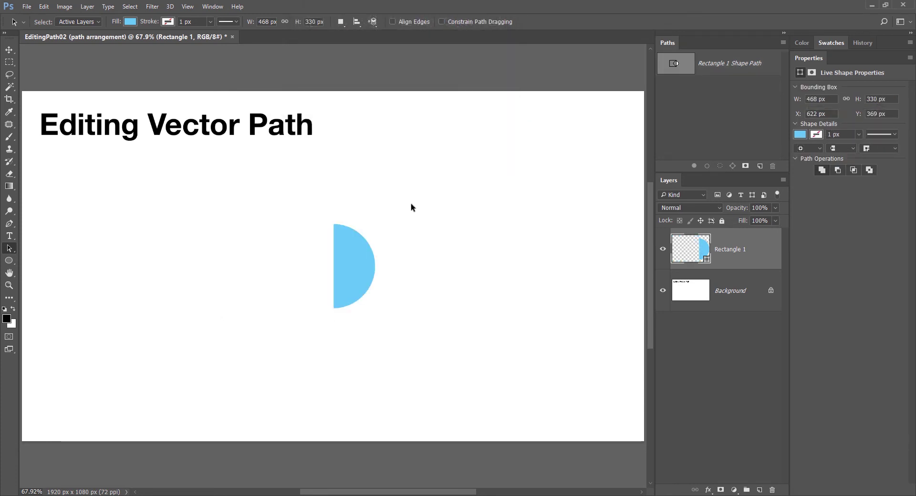
left_click(322, 245)
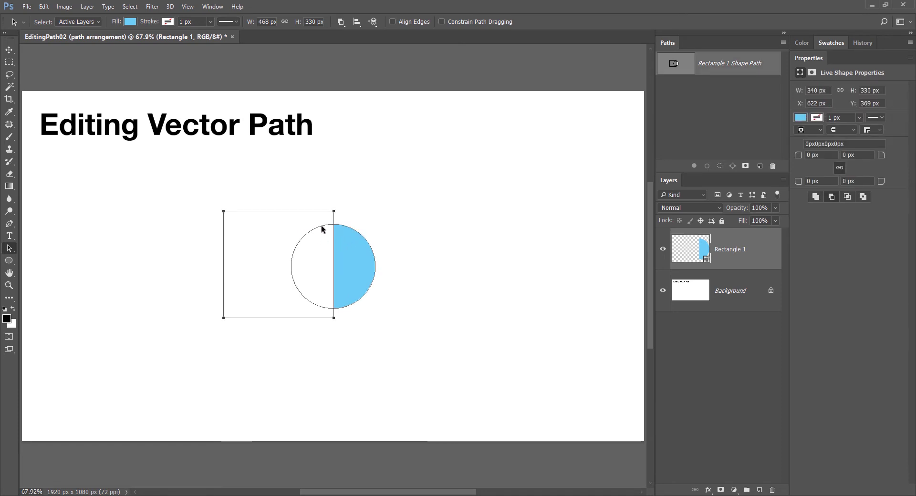
left_click(350, 257)
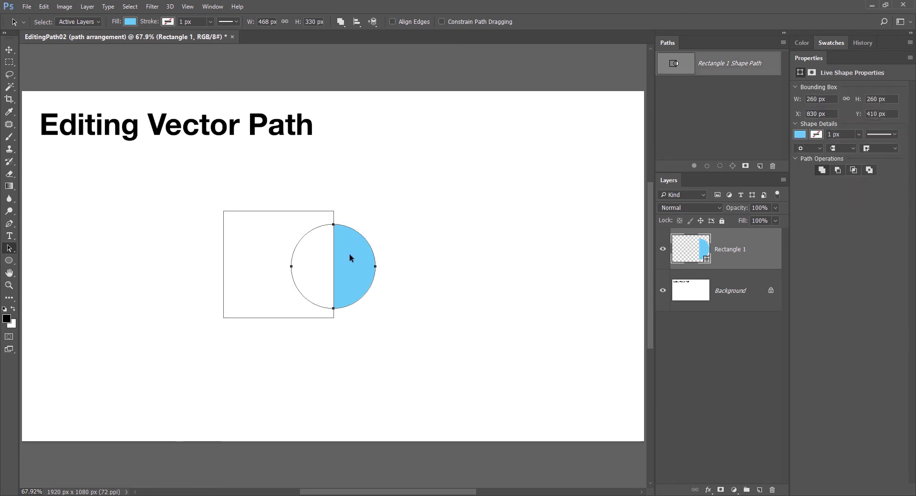
left_click(266, 226)
left_click(341, 21)
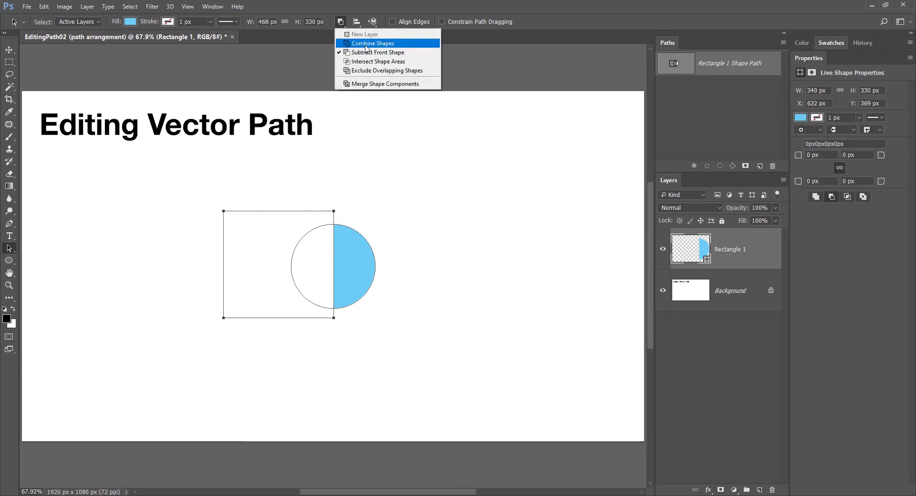
left_click(389, 45)
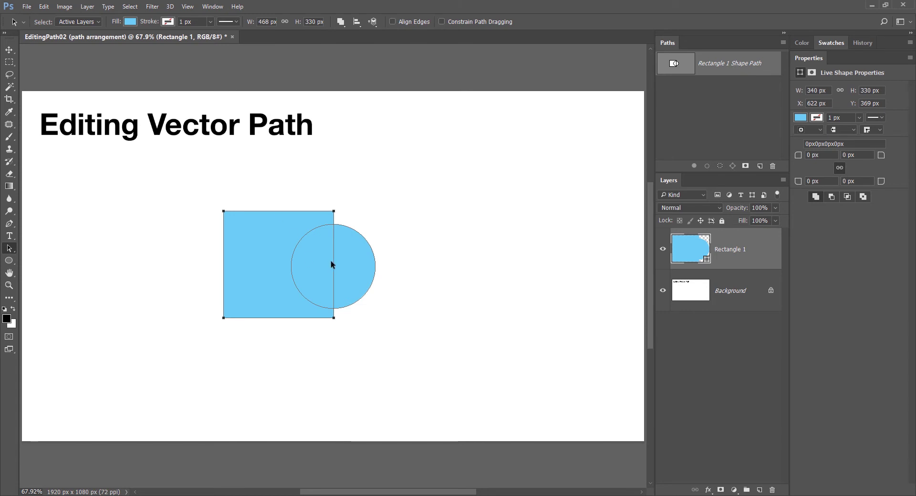
left_click(347, 252)
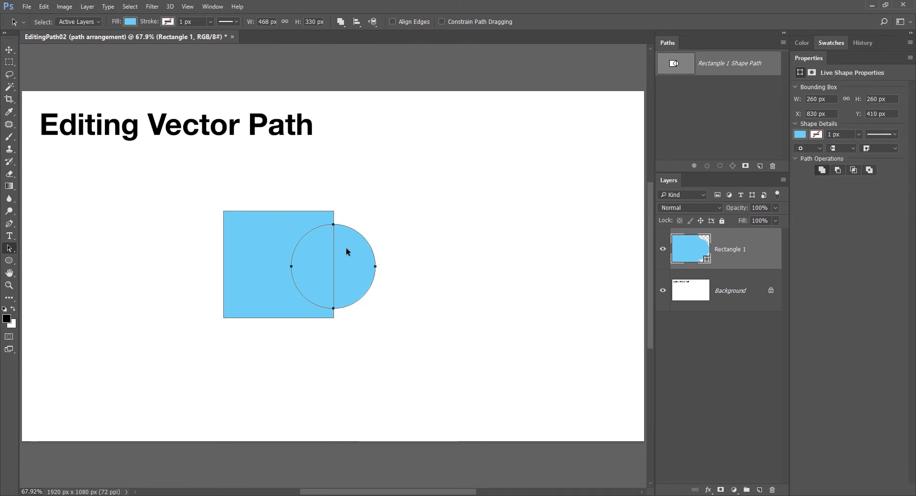
Step: Set the circle to Subtract Front Shape, hide the Background layer, and reselect the circle
left_click(340, 22)
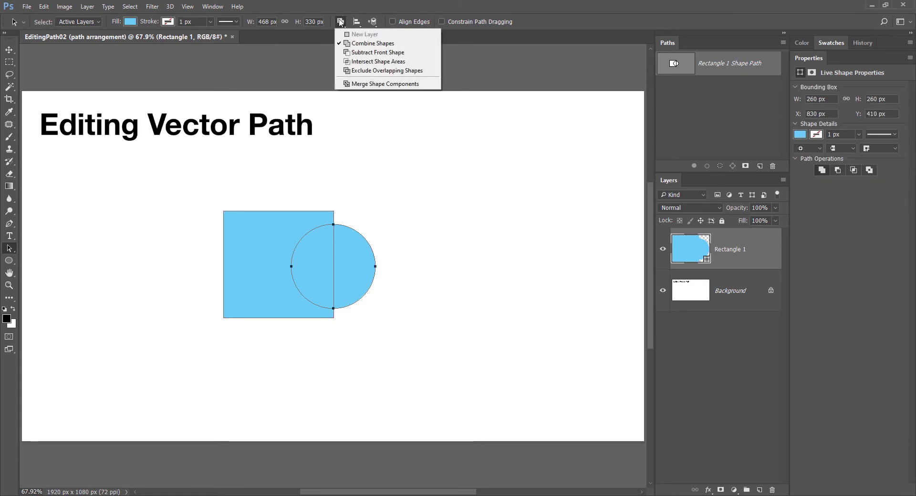
left_click(380, 52)
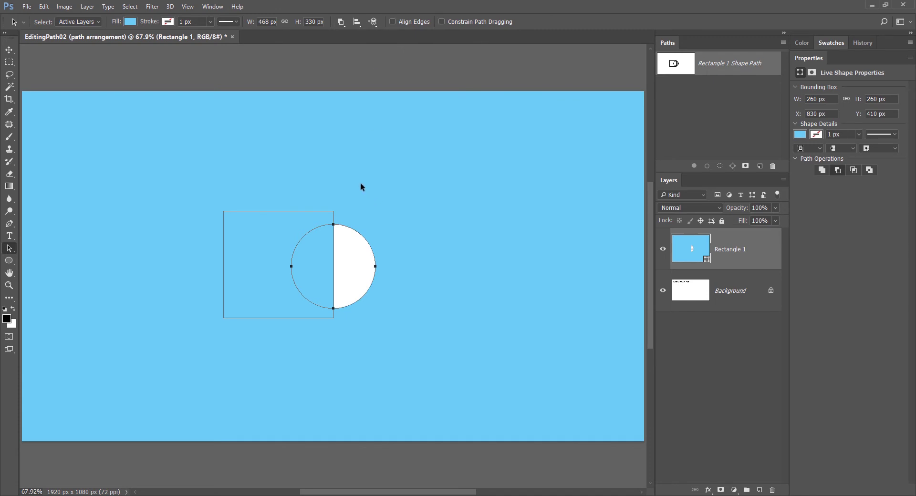
left_click(663, 290)
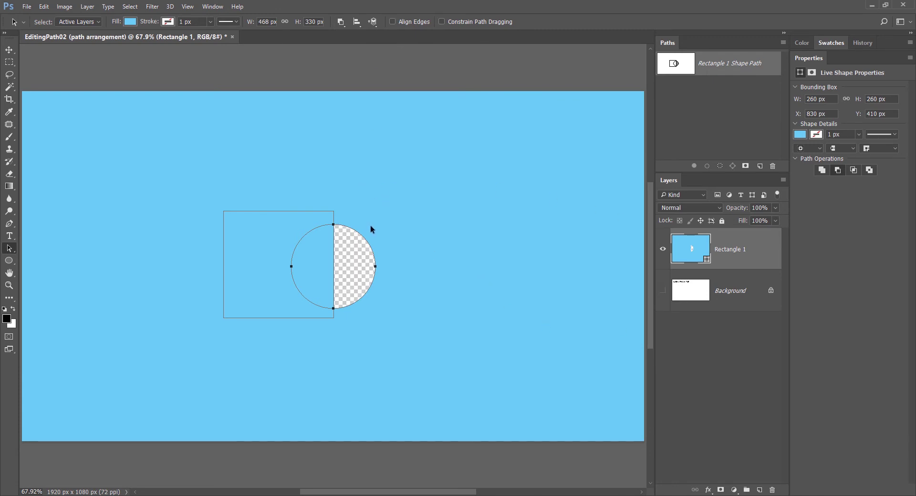
left_click(399, 224)
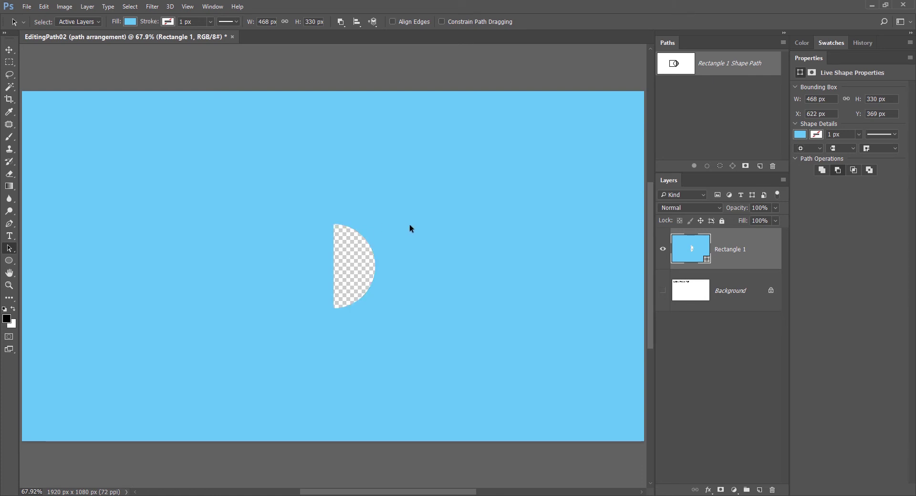
left_click(354, 260)
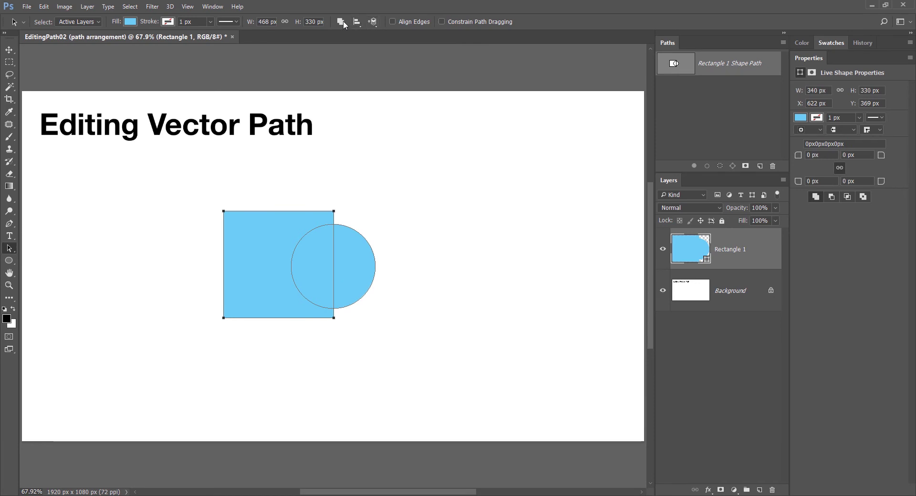
left_click(342, 22)
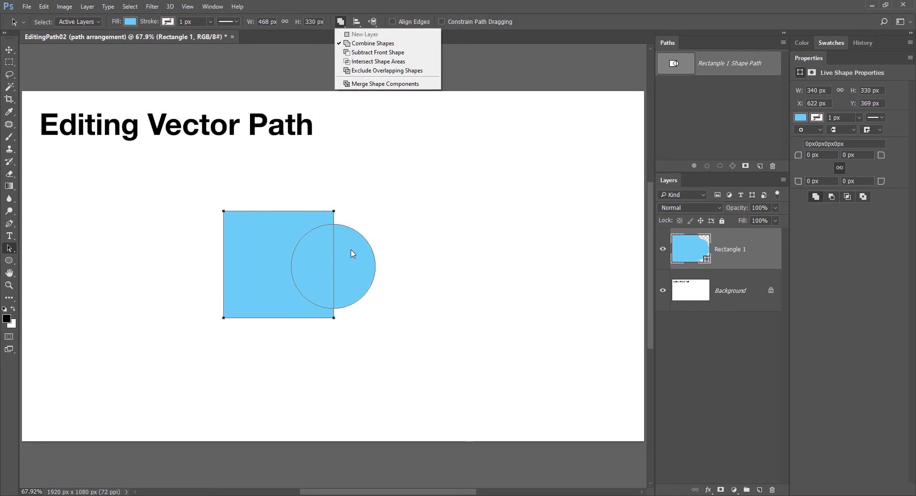
Step: Set the circle path to Intersect Shape Areas so only the overlap stays blue
left_click(353, 246)
left_click(354, 239)
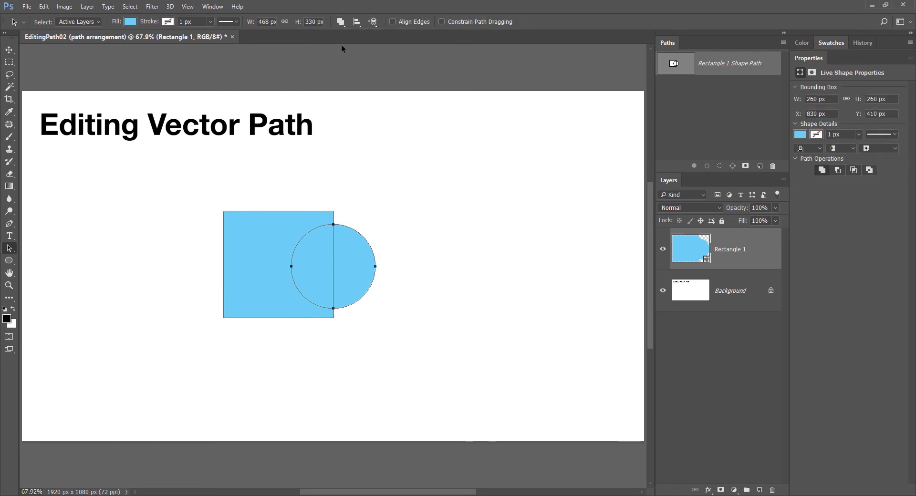
left_click(273, 233)
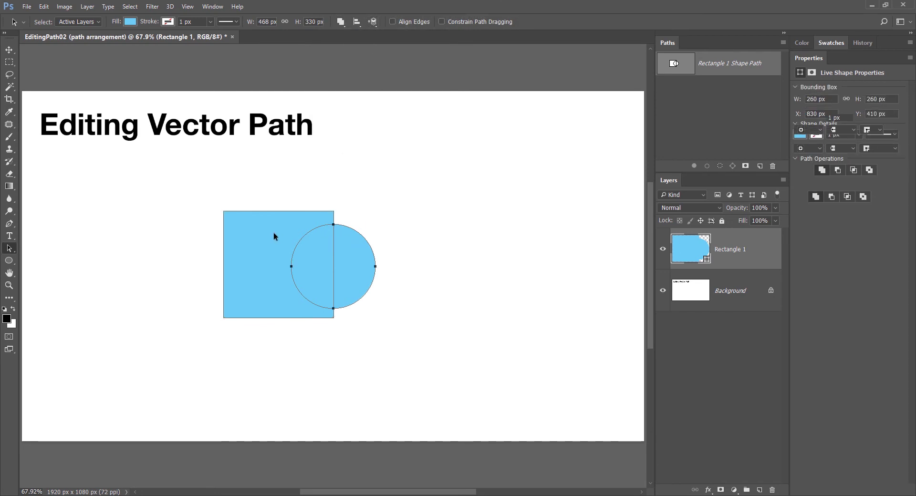
left_click(345, 242)
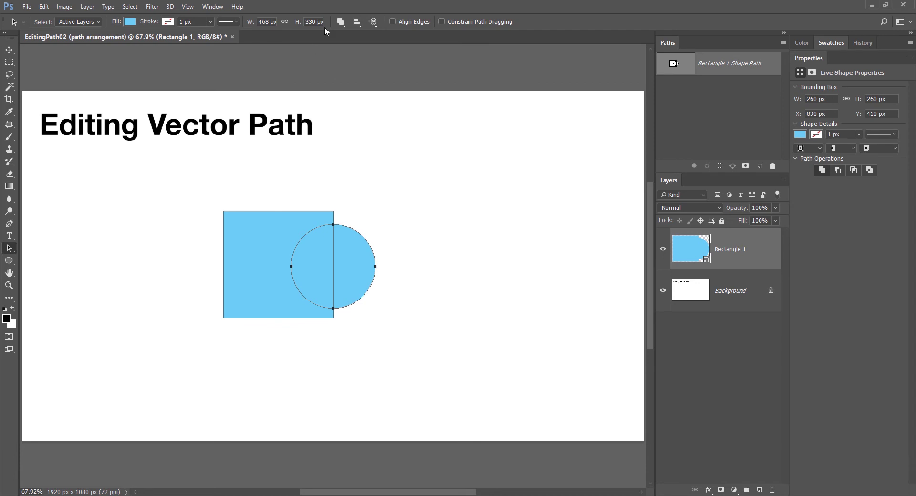
left_click(340, 22)
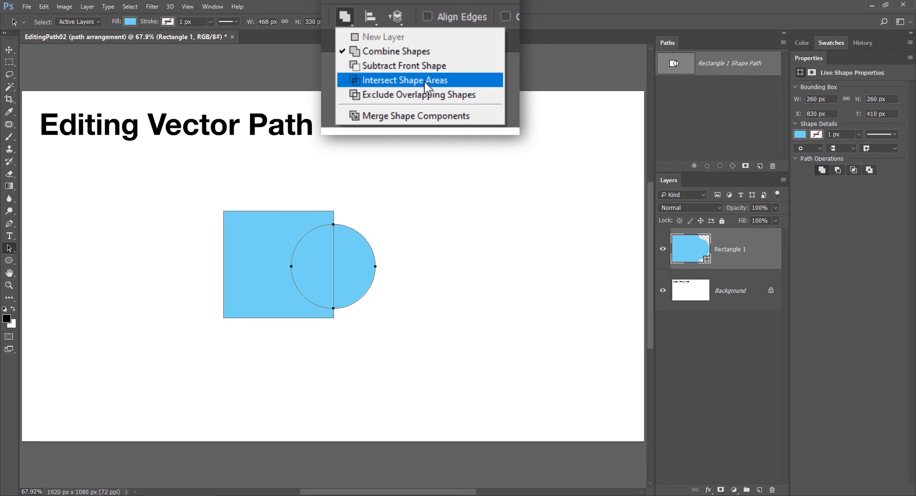
left_click(401, 82)
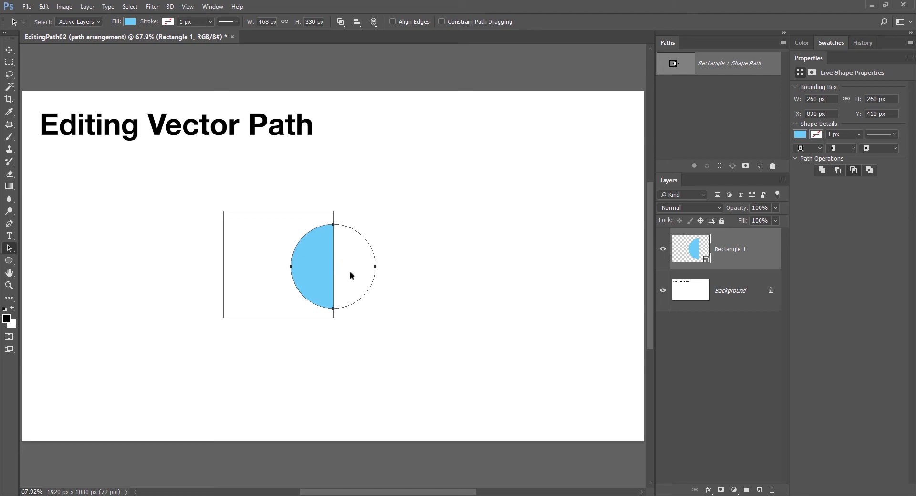
Step: Move the circle aside, set both paths to Combine Shapes, and drag the circle back onto the square's edge
left_click_drag(350, 262, 406, 262)
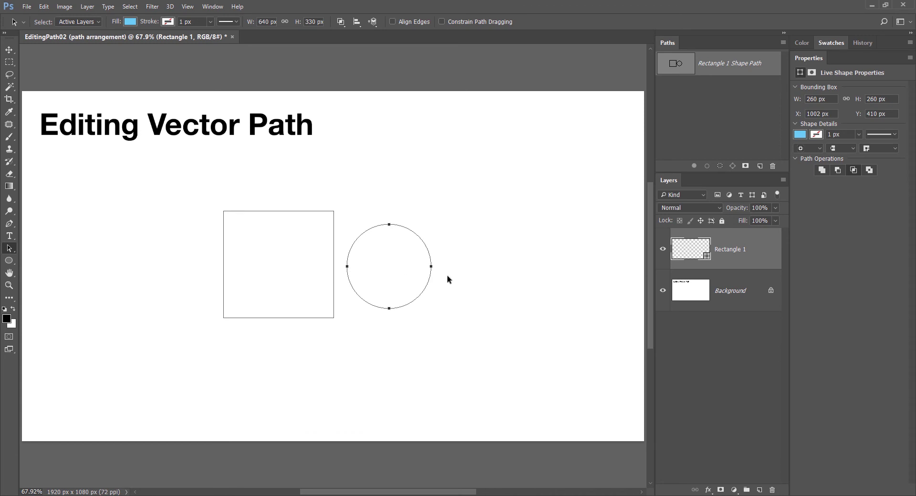
left_click_drag(225, 202, 465, 332)
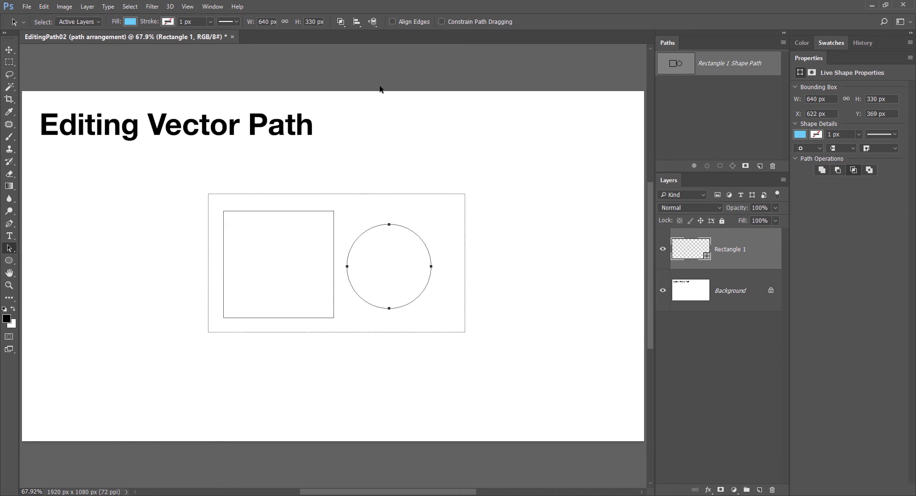
left_click(341, 22)
left_click(367, 39)
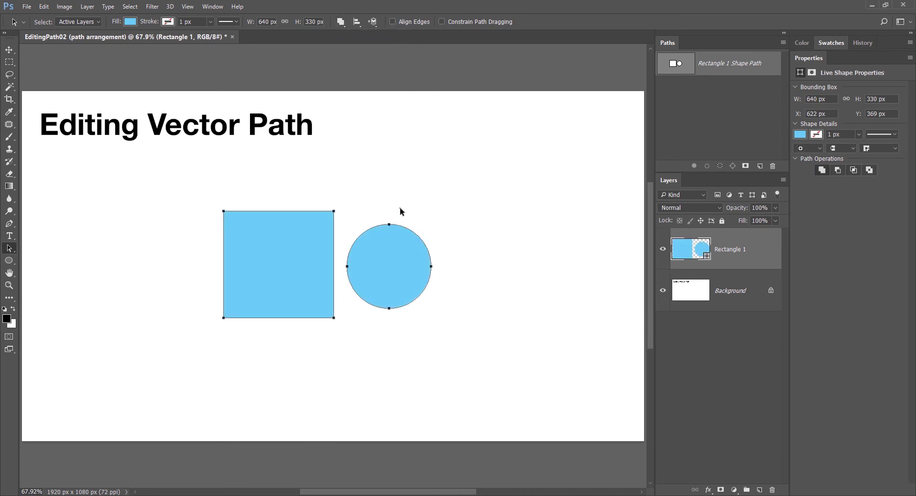
left_click(401, 211)
left_click_drag(391, 251, 335, 255)
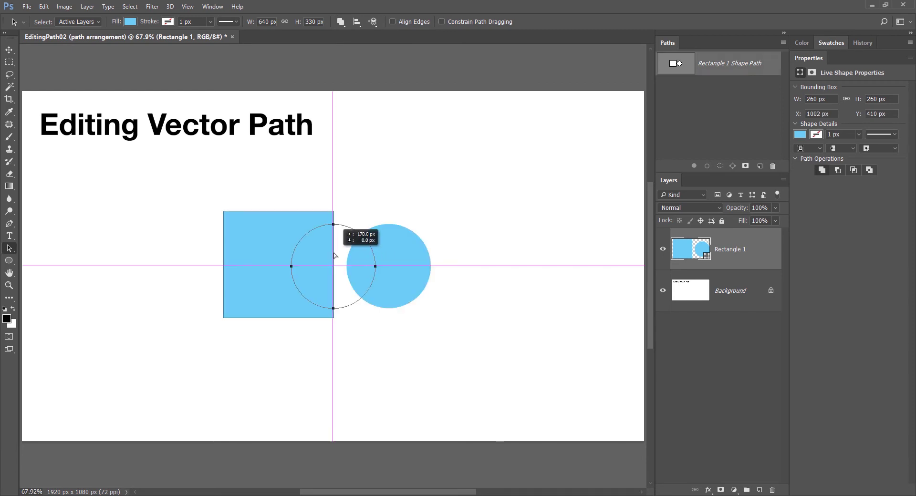
left_click(268, 241)
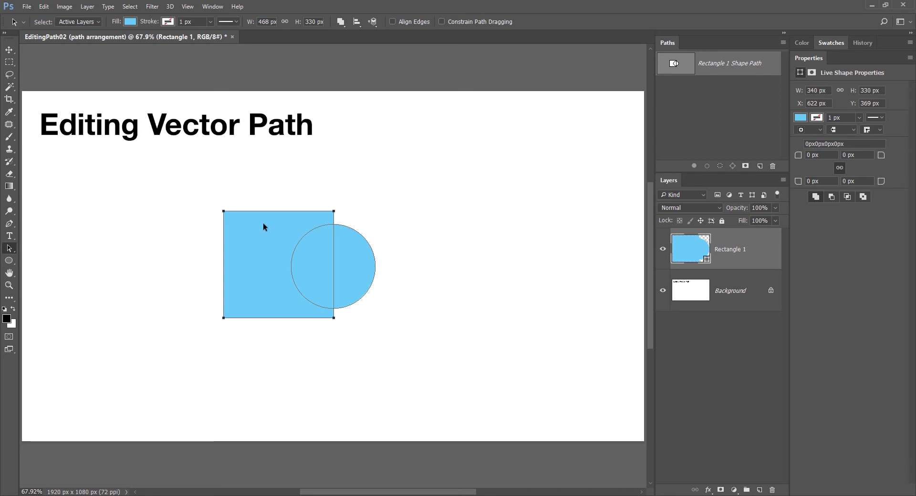
Step: Browse and dismiss the Path Operations list, then reselect the circle path
left_click(341, 21)
left_click(370, 61)
left_click(340, 22)
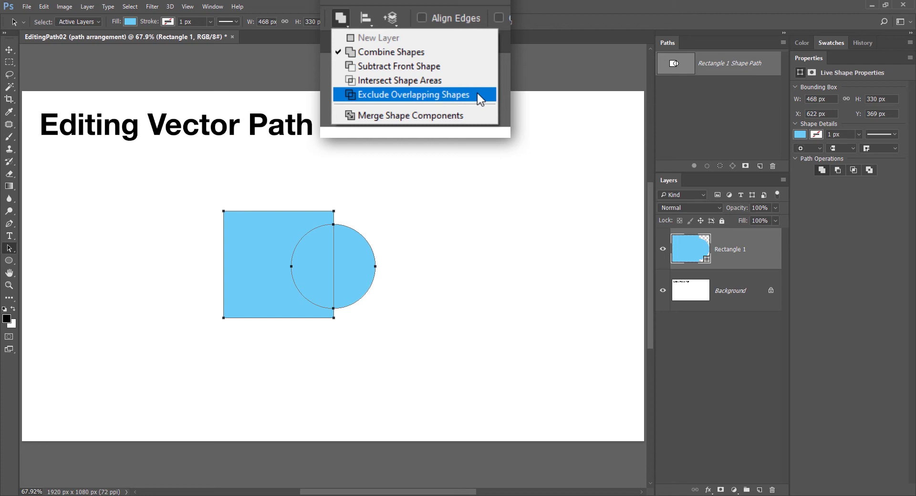
left_click(478, 93)
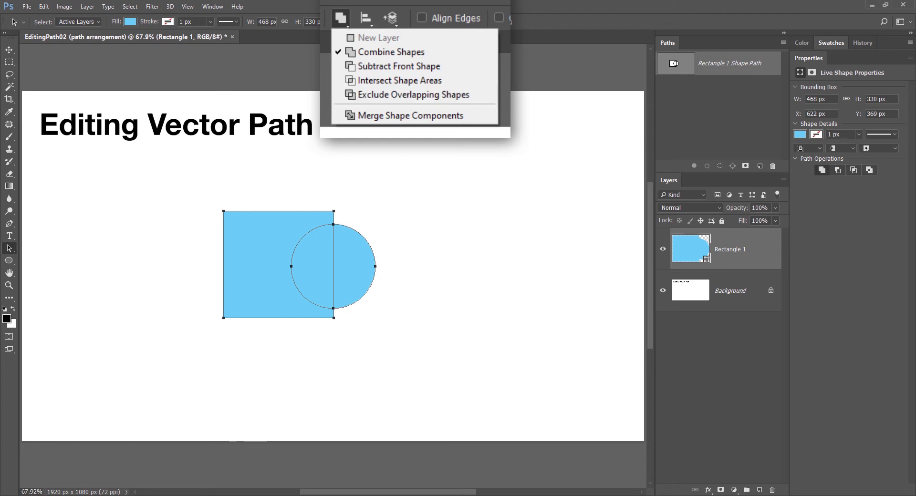
left_click(341, 243)
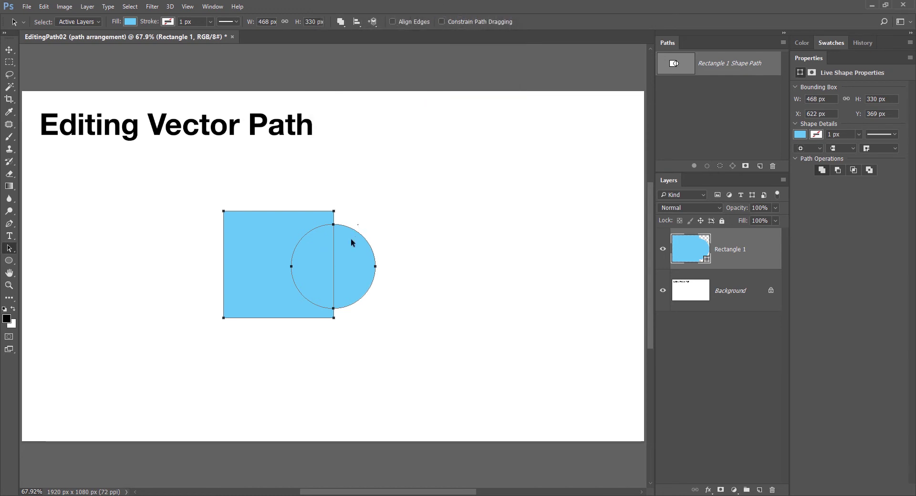
left_click(288, 227)
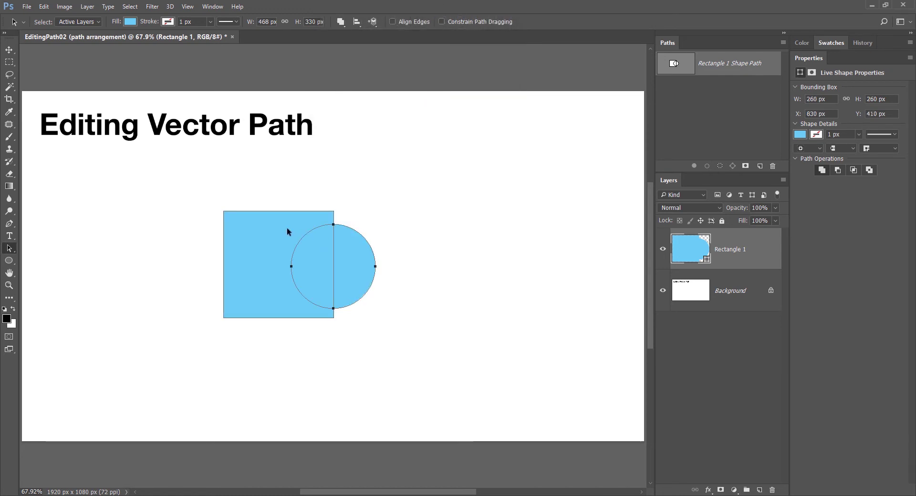
left_click(350, 239)
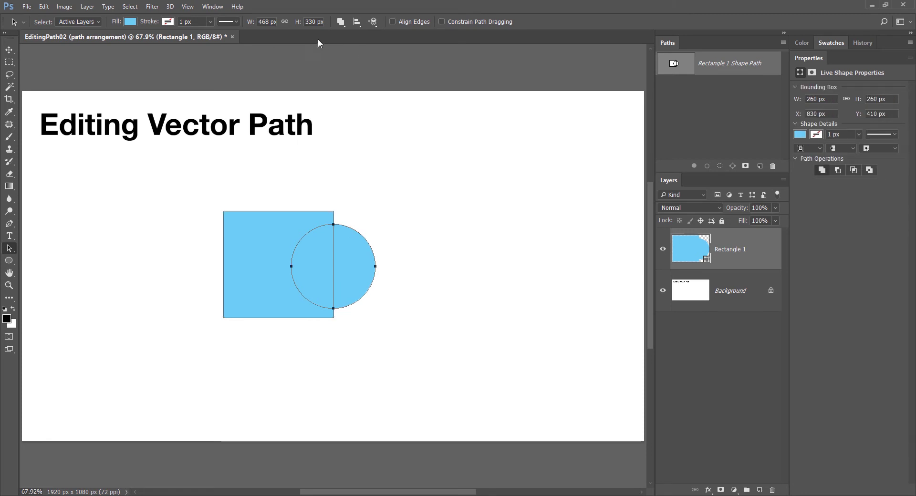
left_click(341, 21)
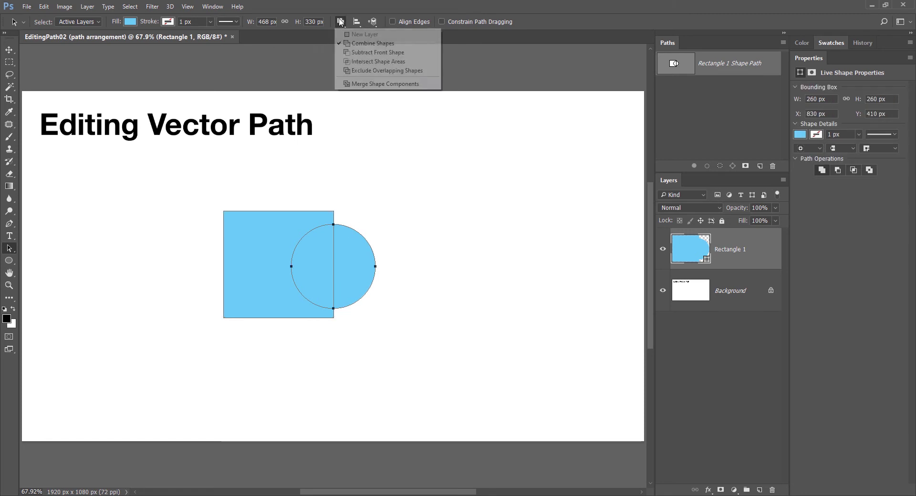
left_click(377, 71)
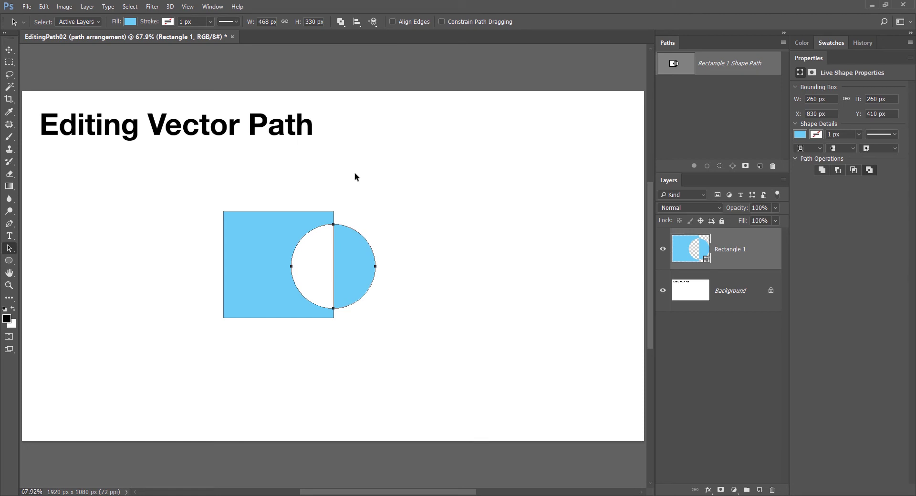
left_click(264, 225)
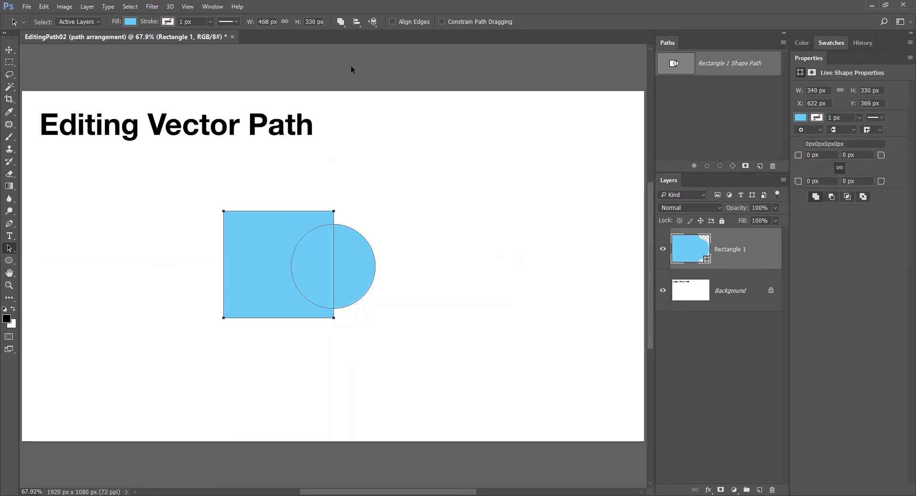
left_click(340, 22)
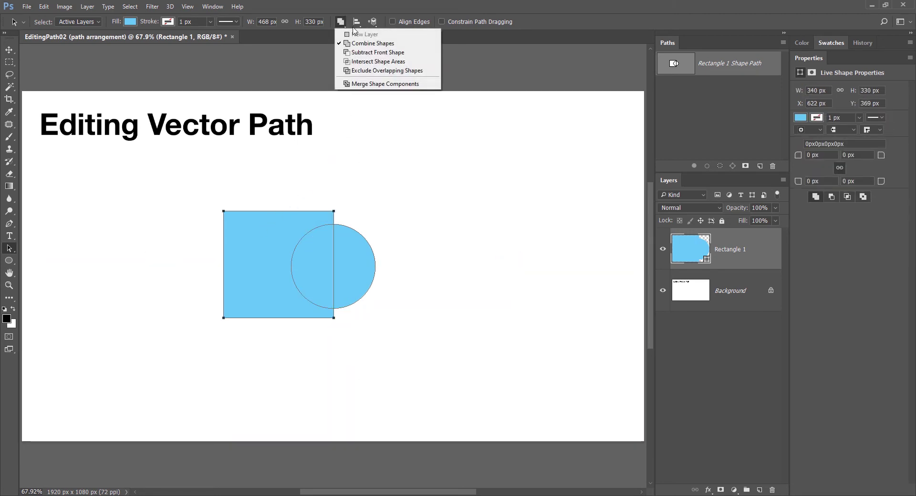
left_click(382, 72)
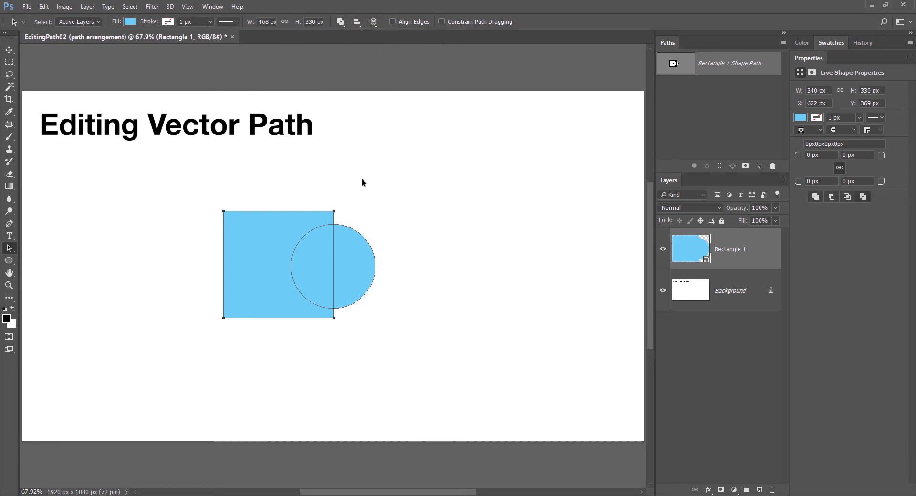
left_click(362, 182)
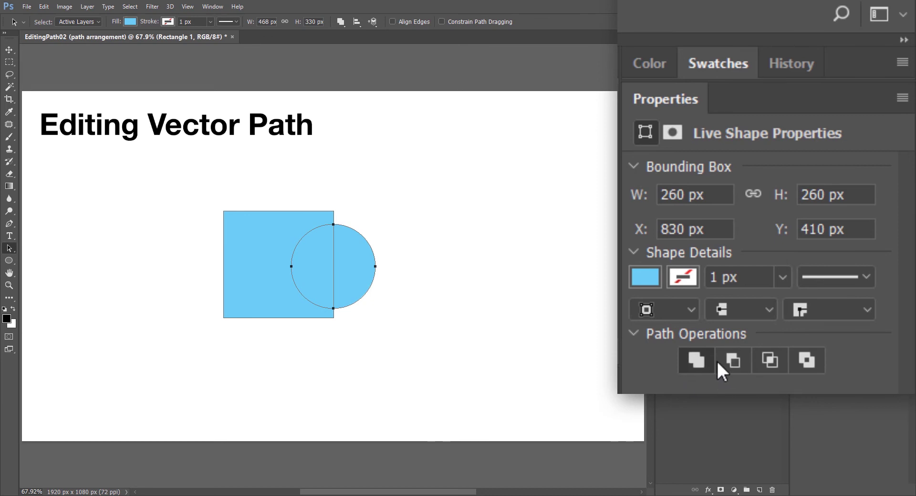
Step: Try Subtract, Intersect and Exclude in the Properties panel, ending on Combine Shapes
left_click(732, 360)
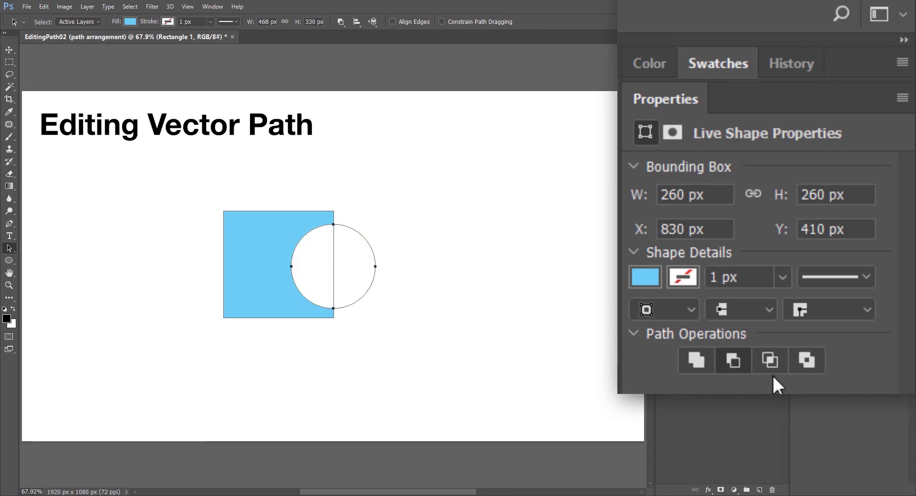
left_click(771, 363)
left_click(812, 359)
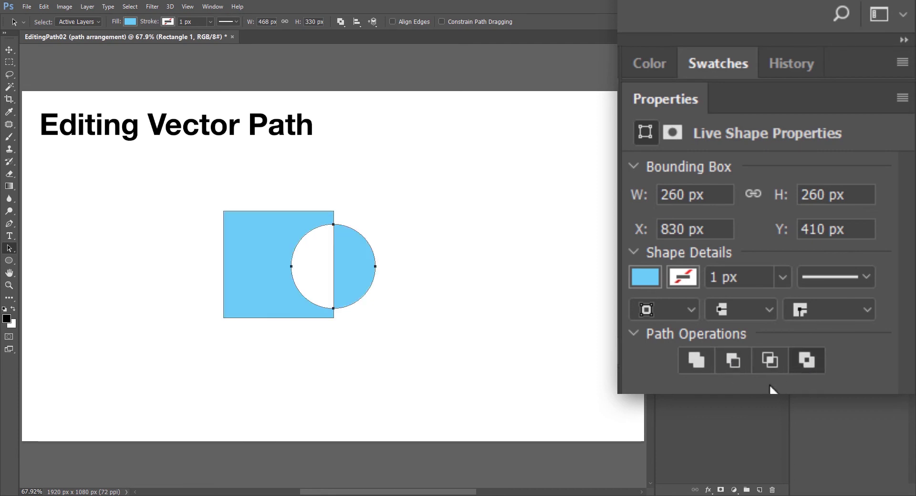
left_click(696, 361)
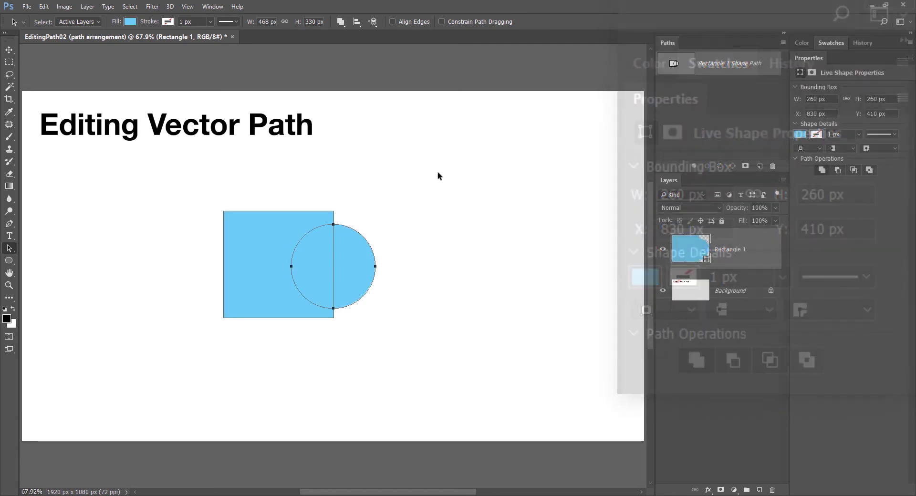
left_click(342, 23)
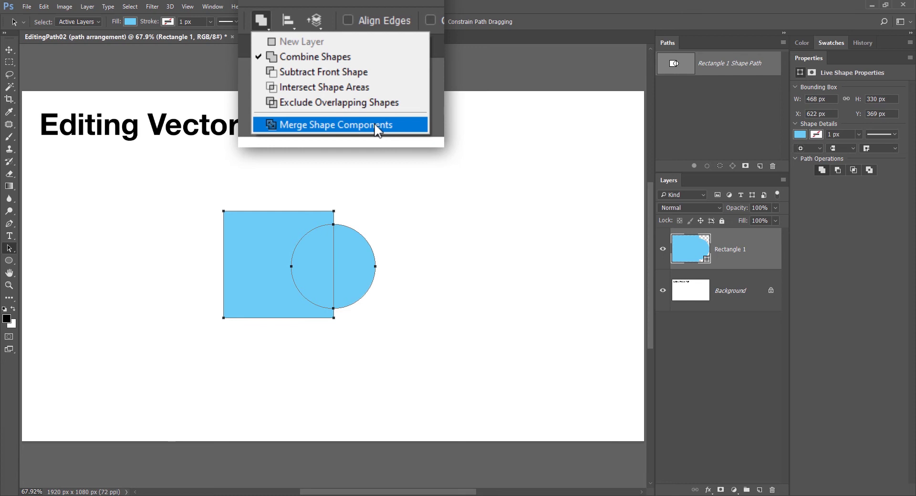
Step: Apply Merge Shape Components and confirm converting the live shape into a regular path
left_click(350, 125)
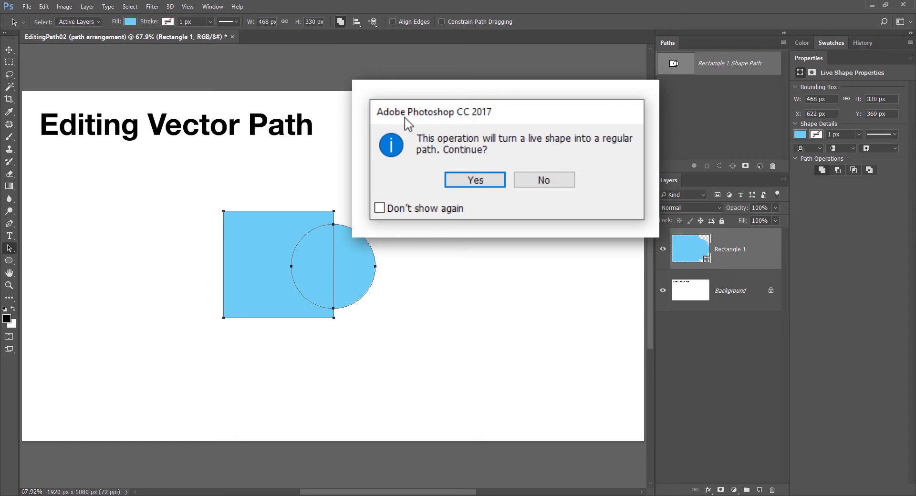
left_click(479, 181)
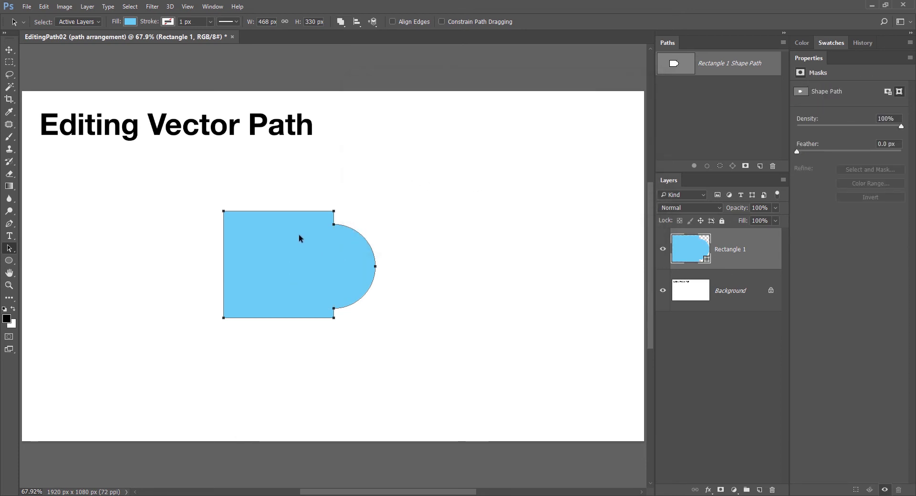
left_click(352, 217)
left_click(333, 241)
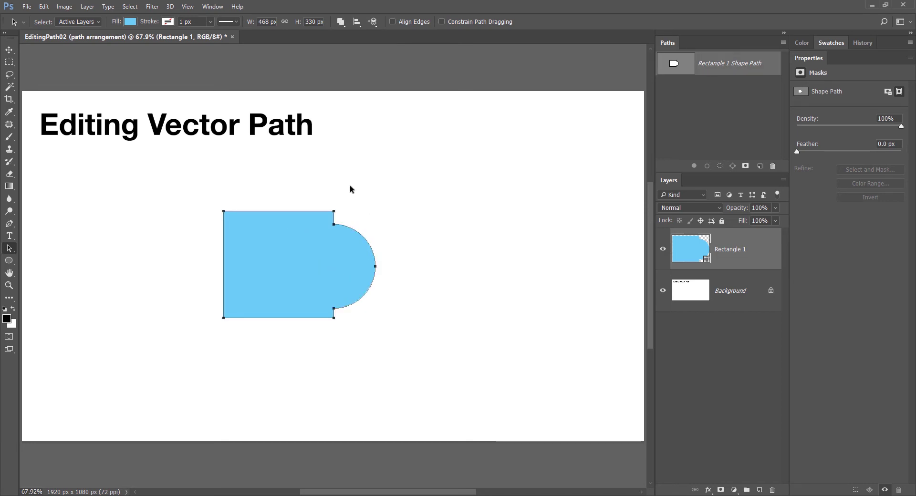
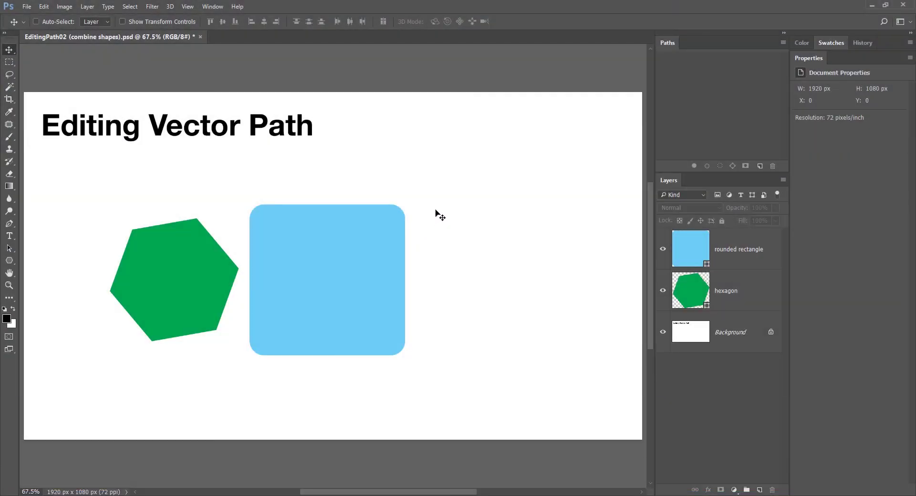
Step: Select the rounded rectangle layer and Shift-add the hexagon layer in the Layers panel
key("ctrl")
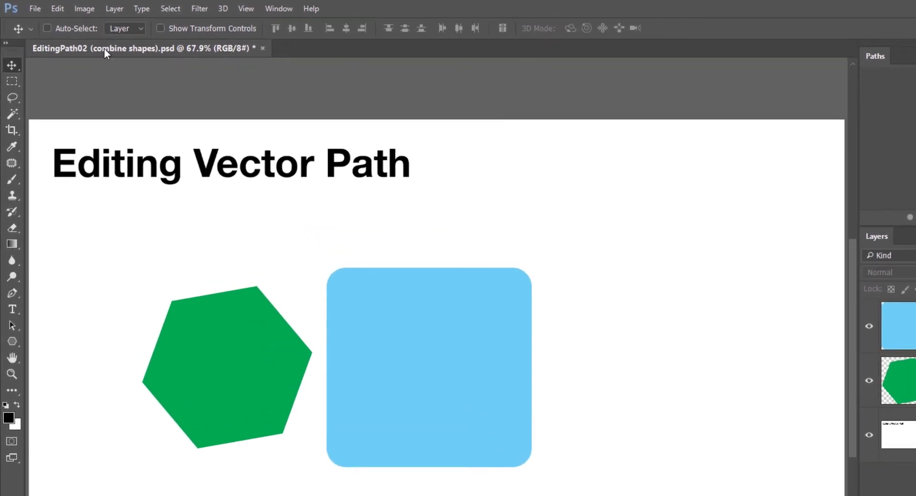
left_click(87, 6)
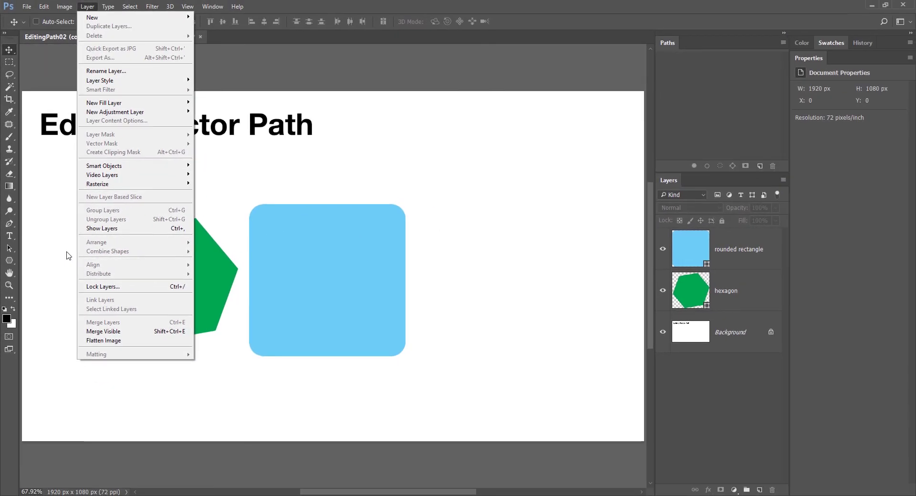
left_click(731, 258)
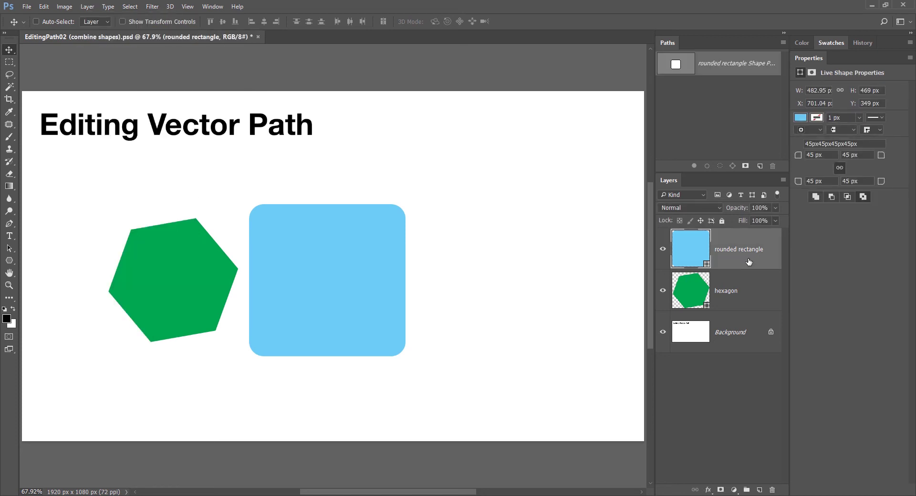
left_click(762, 291, "shift")
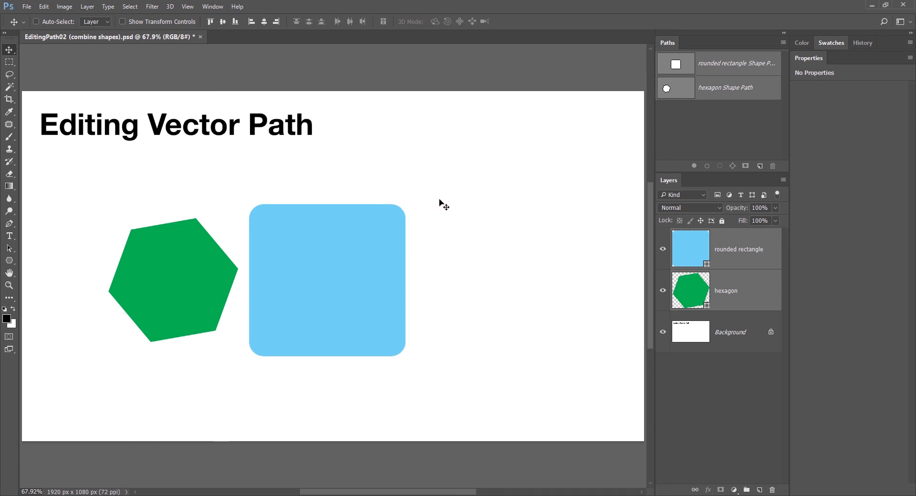
key("alt+l")
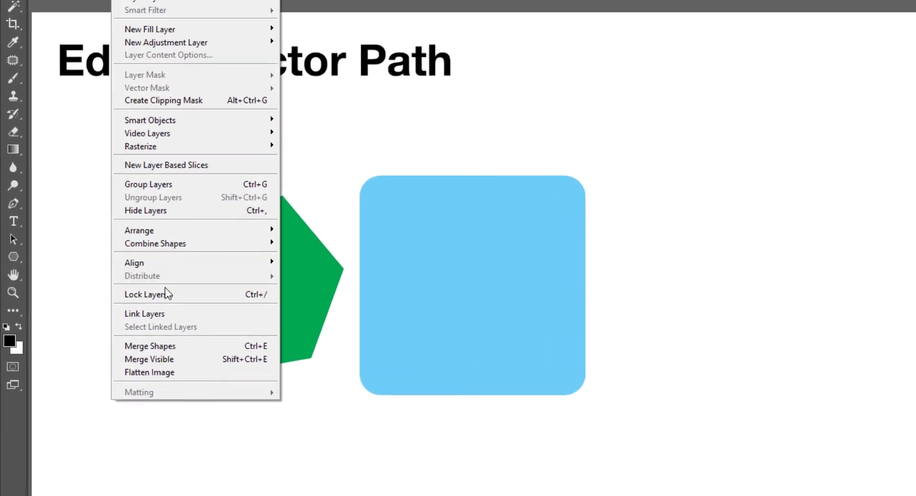
mouse_move(166, 241)
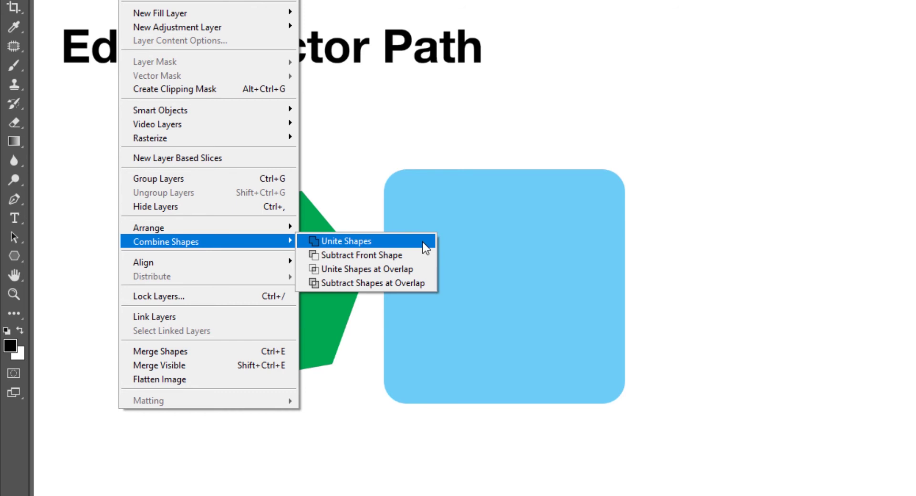
left_click(392, 242)
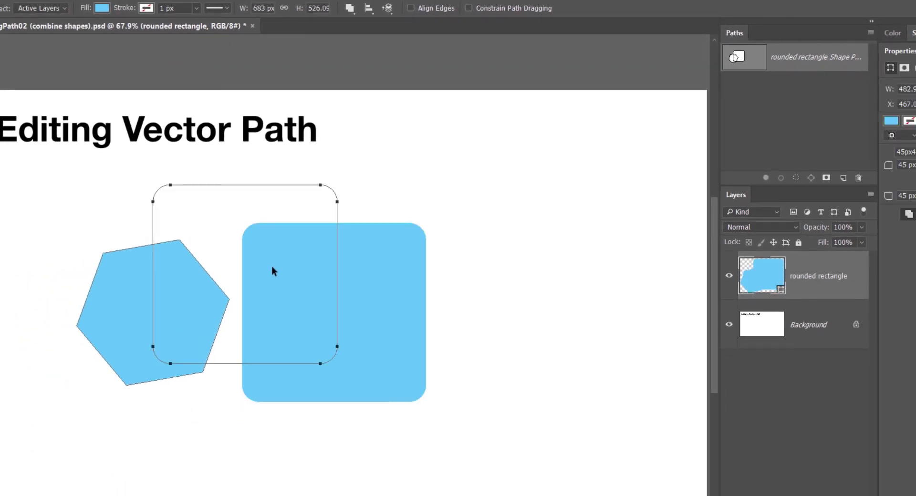
left_click_drag(310, 299, 272, 266)
left_click_drag(331, 278, 350, 283)
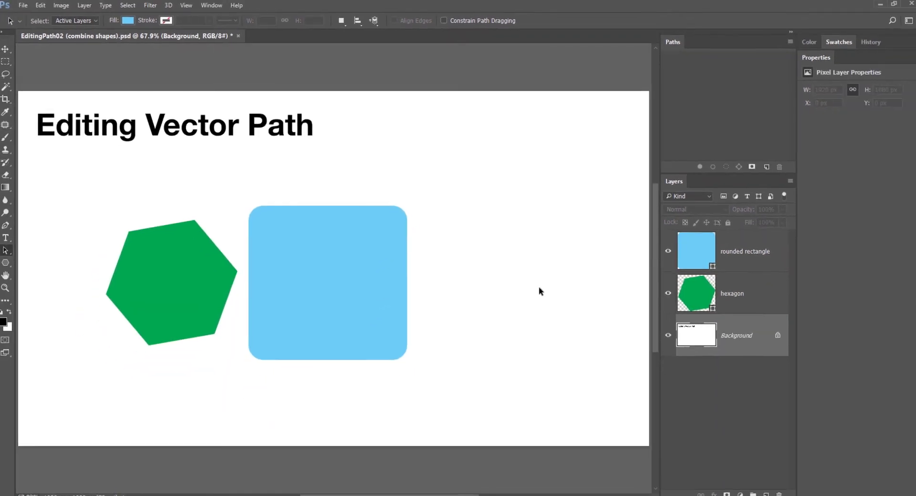
left_click(751, 260)
Step: Try merging and Subtract Front Shape, then drag the rounded square left over the hexagon
left_click(746, 287, "shift")
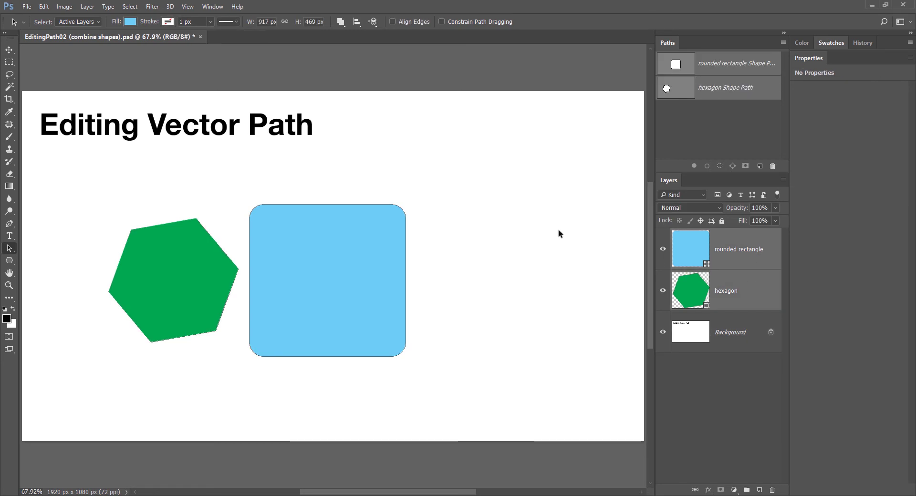
key("ctrl+e")
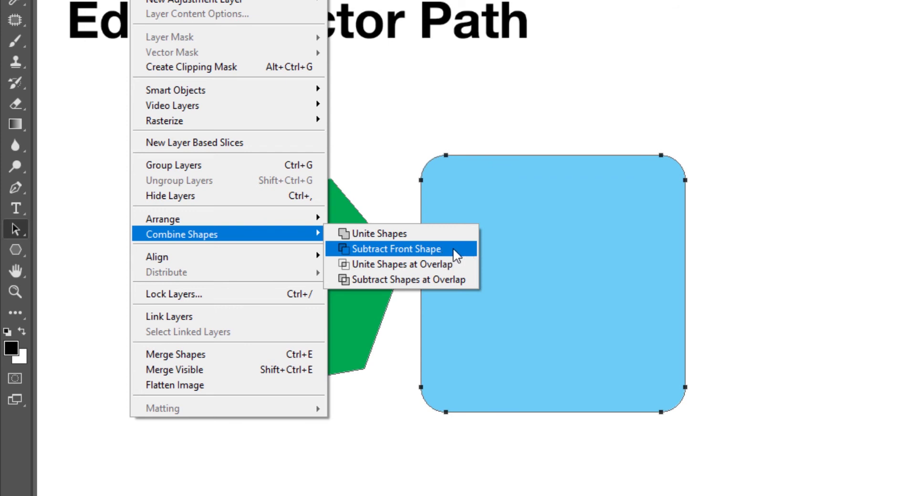
left_click(450, 249)
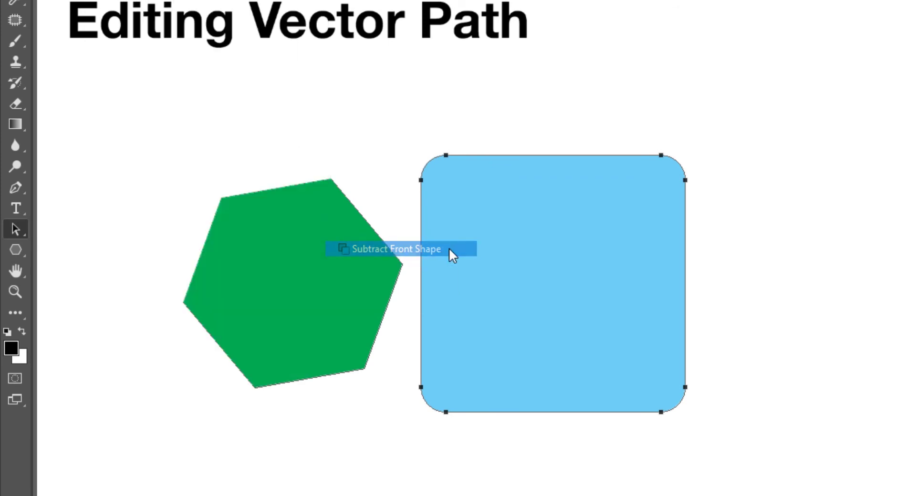
left_click(530, 225)
left_click_drag(513, 261, 405, 244)
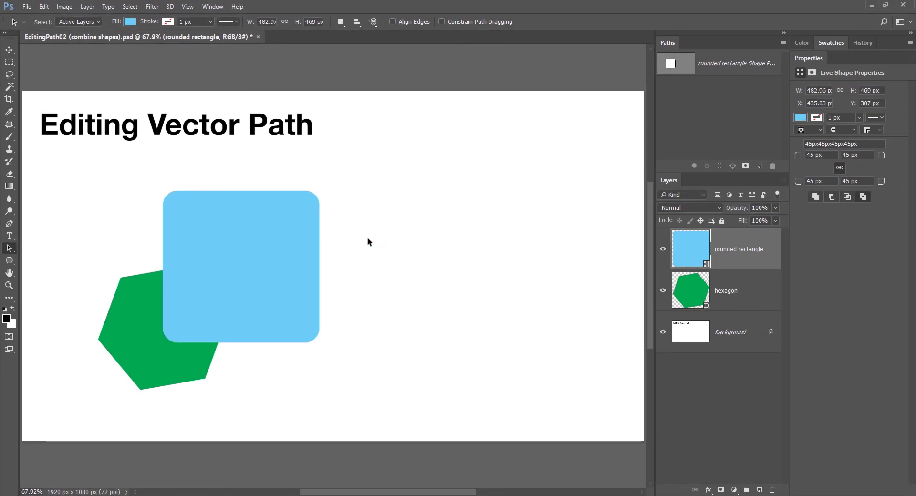
Step: Draw a blue circle with the Ellipse Tool at the square's top-left corner
left_click(9, 260)
left_click(51, 281)
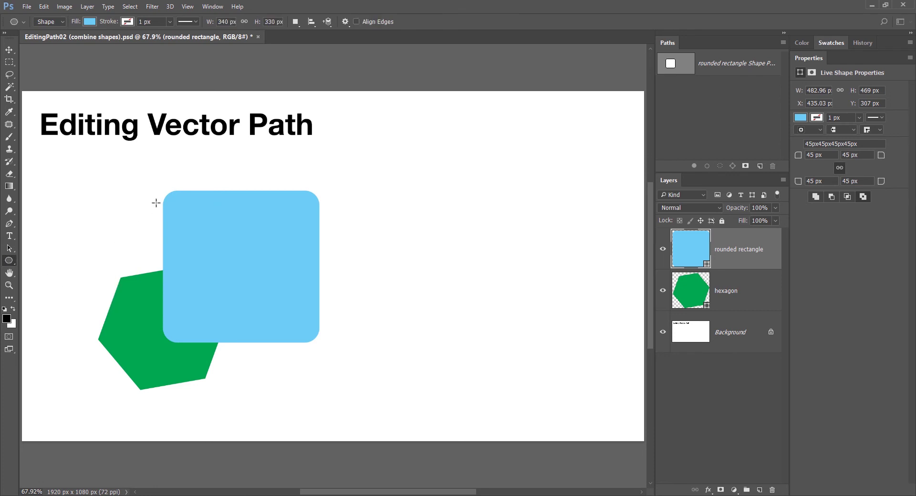
left_click_drag(121, 176, 195, 251)
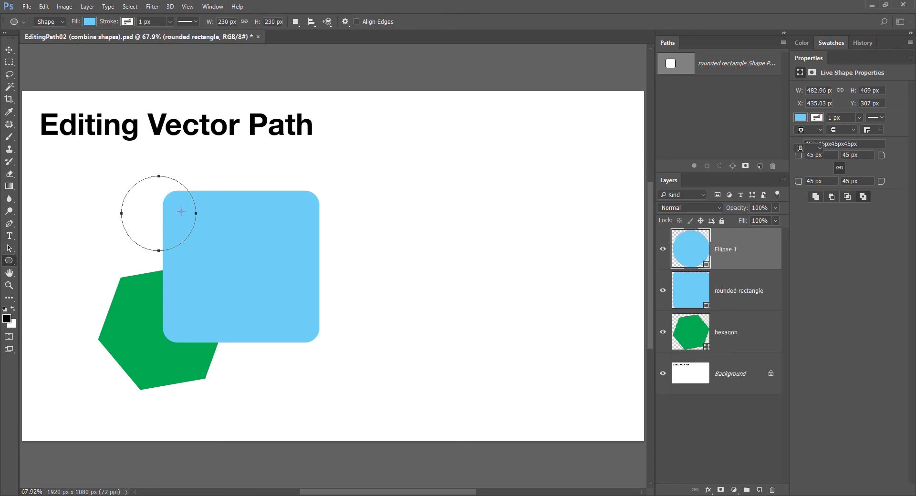
key("v")
left_click_drag(160, 206, 150, 196)
Step: Move Ellipse 1 below the hexagon and subtract all three shapes into one layer
left_click_drag(741, 258, 735, 351)
left_click(719, 473)
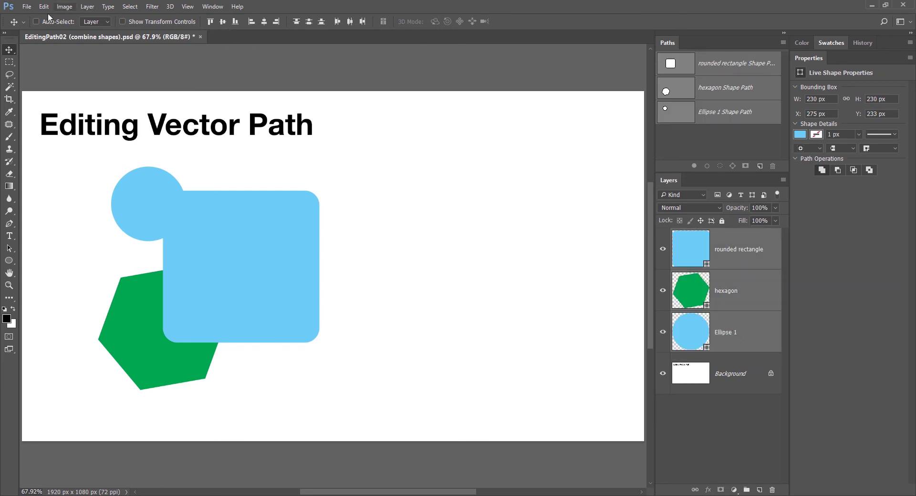
left_click(87, 7)
mouse_move(107, 251)
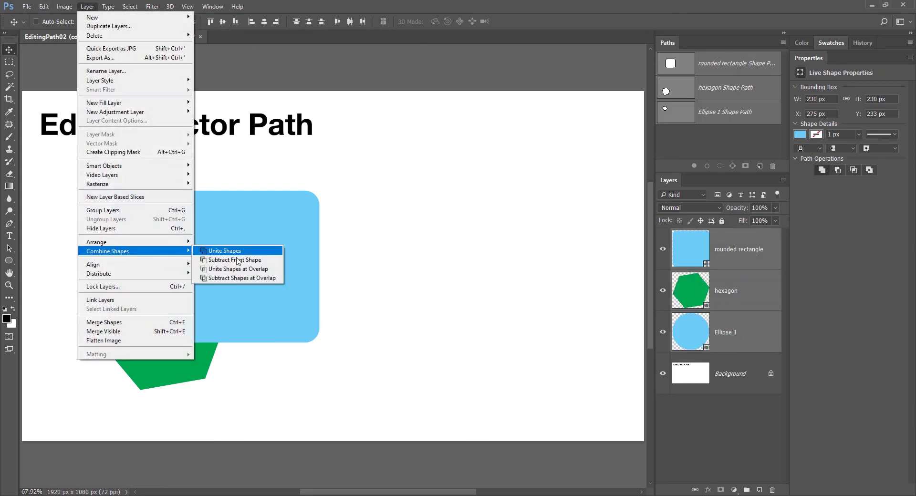
left_click(237, 260)
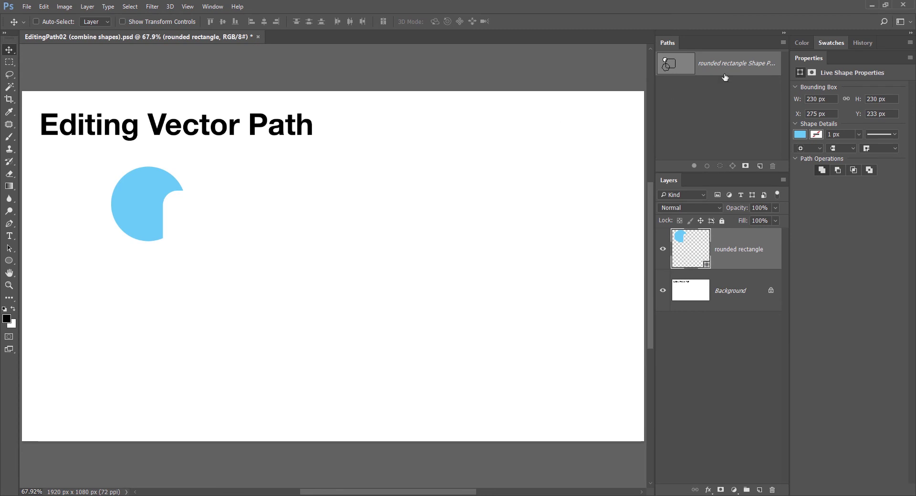
left_click(9, 248)
left_click(125, 209)
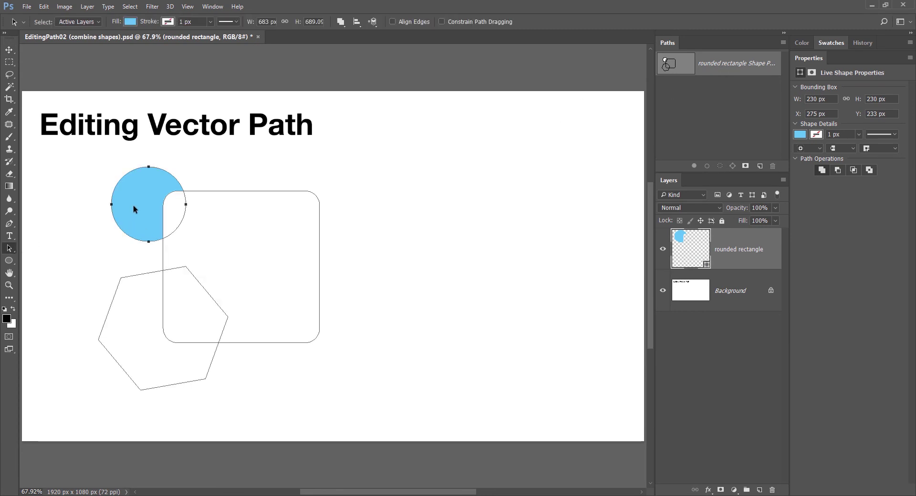
Step: Select the hexagon, rounded rectangle and circle path components in turn, ending on the hexagon
left_click(144, 309)
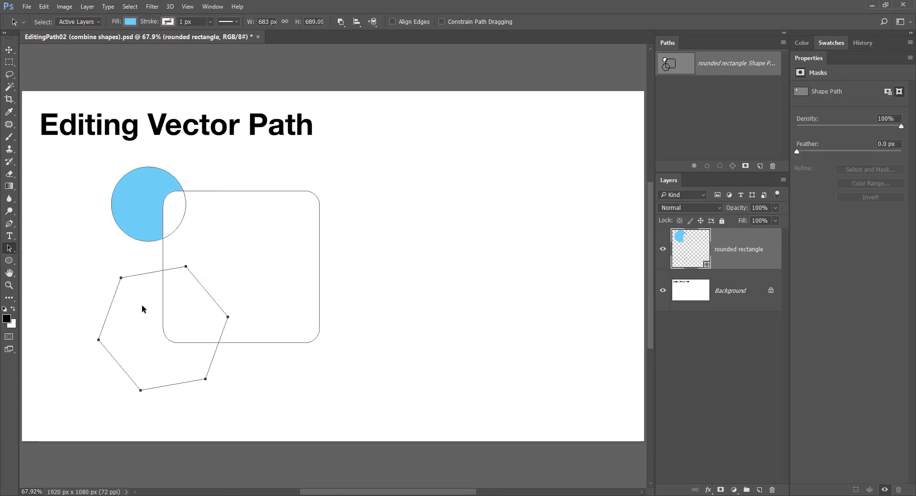
left_click(204, 248)
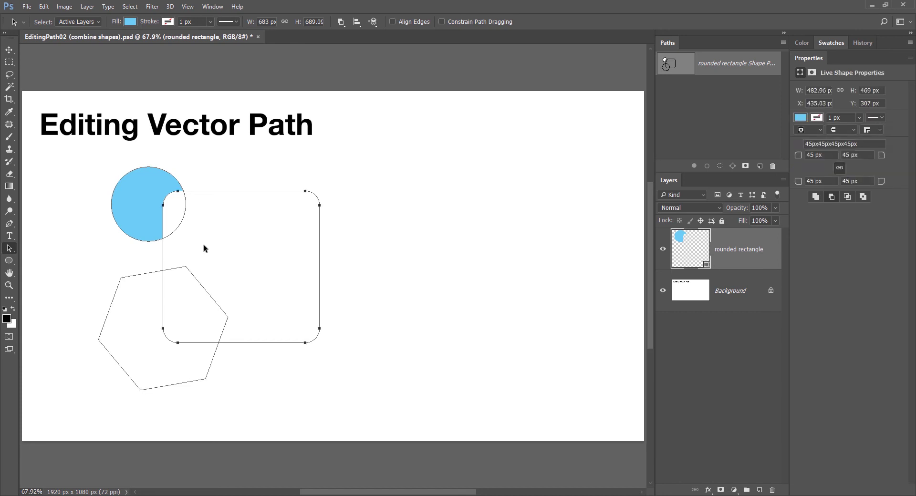
left_click(150, 291)
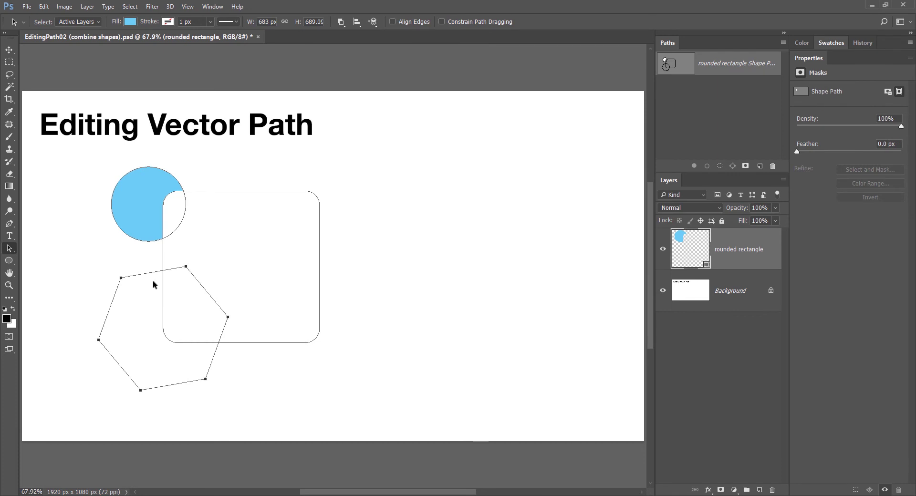
left_click(146, 196)
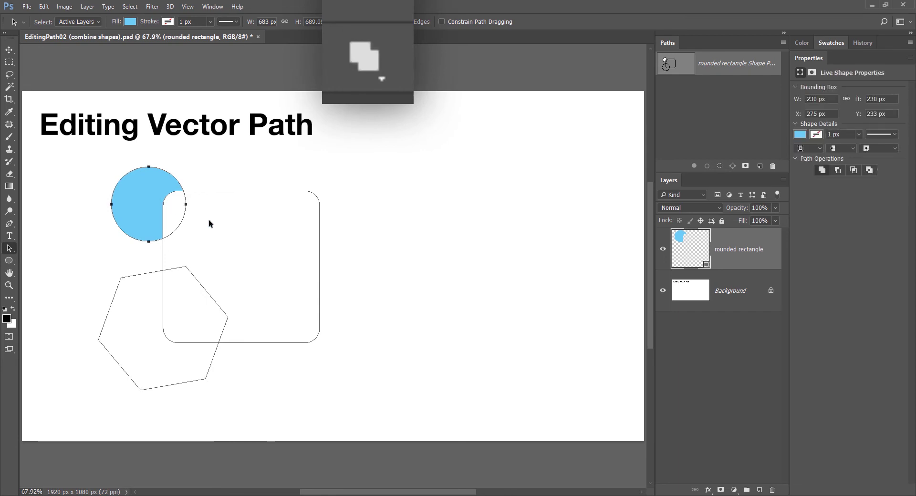
left_click(141, 292)
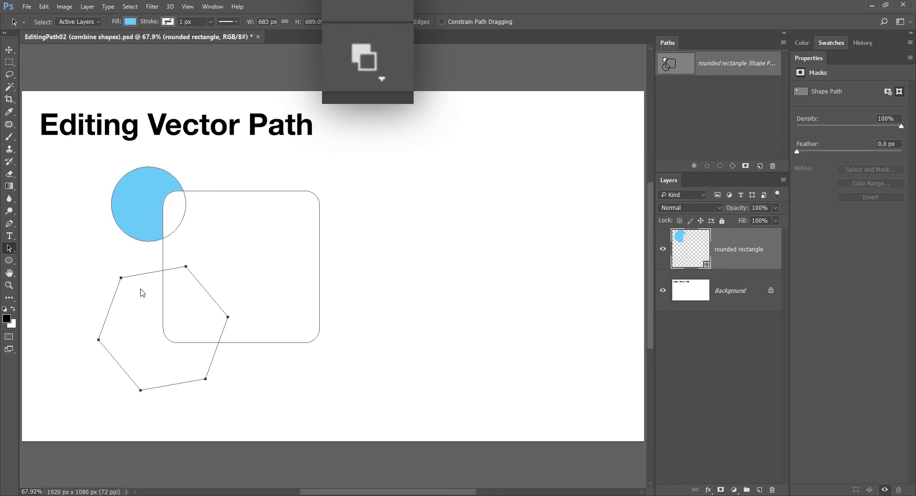
left_click(220, 237)
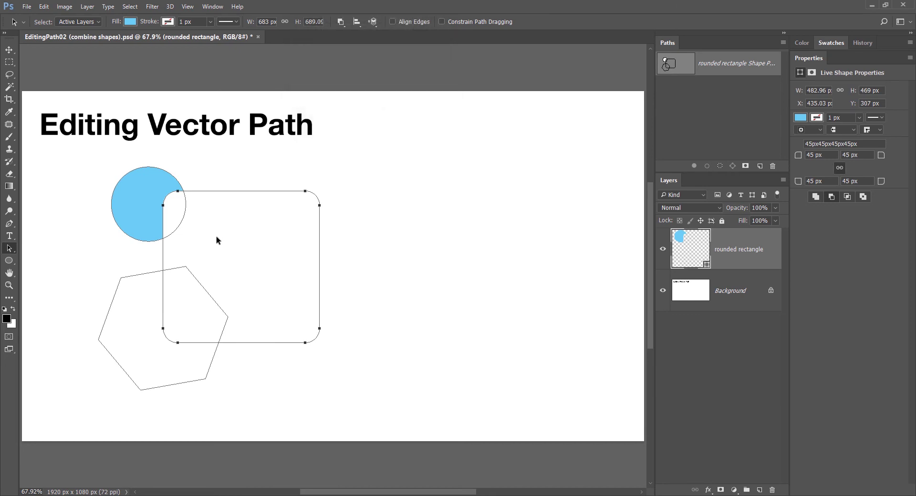
left_click(130, 297)
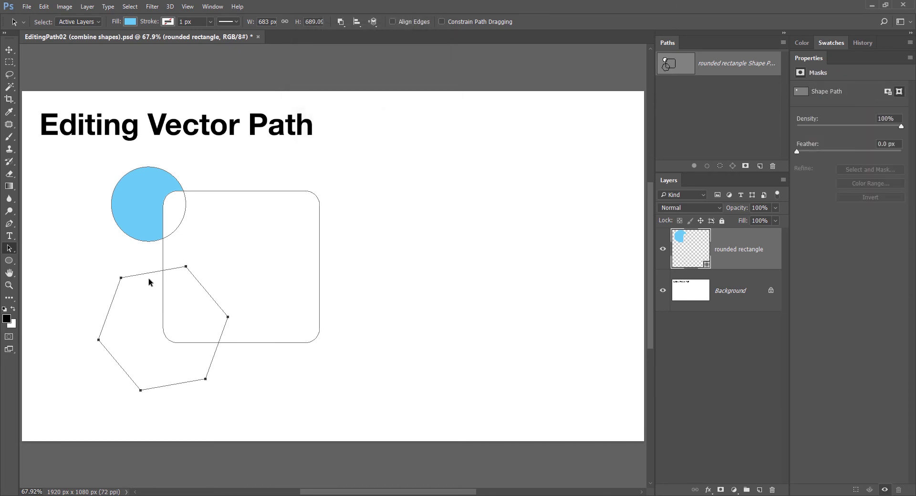
Step: Set the hexagon's path operation to Combine Shapes and commit with Enter
left_click(341, 22)
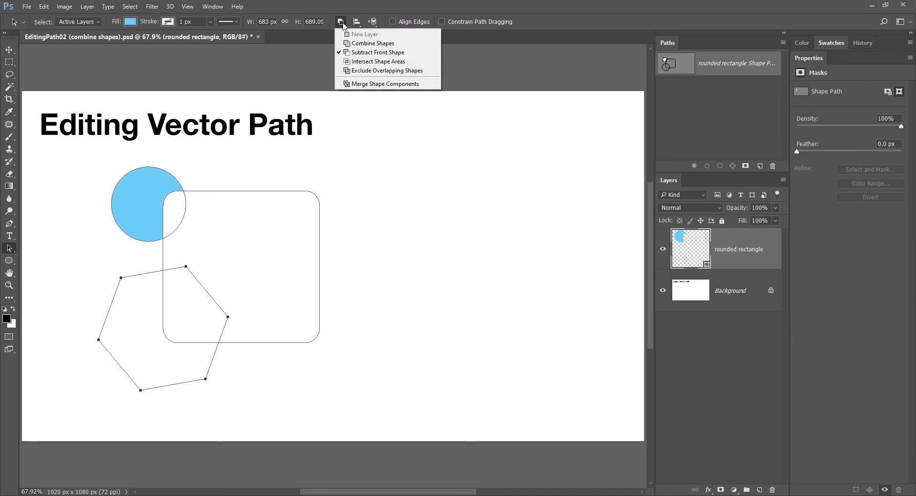
left_click(372, 43)
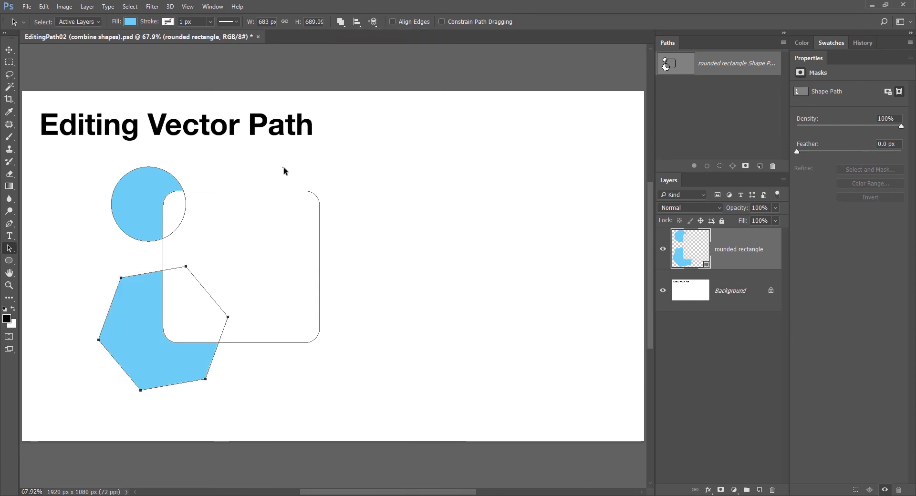
key("Return")
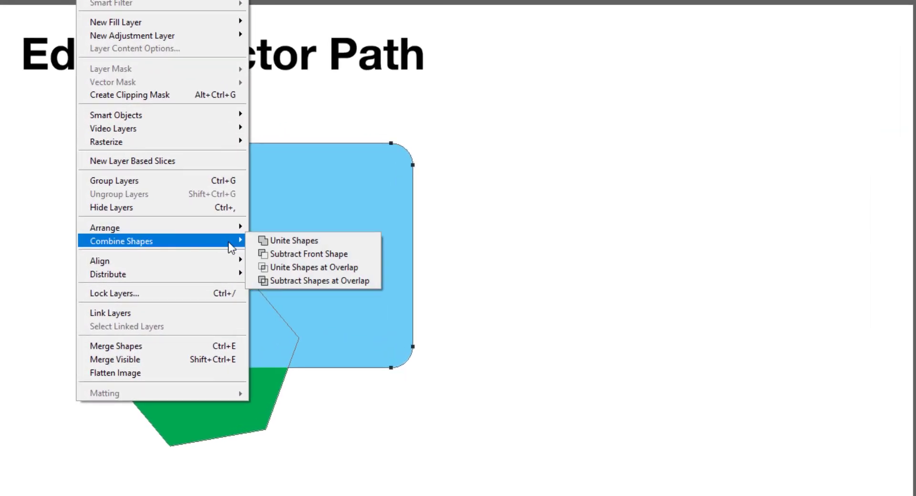
mouse_move(122, 241)
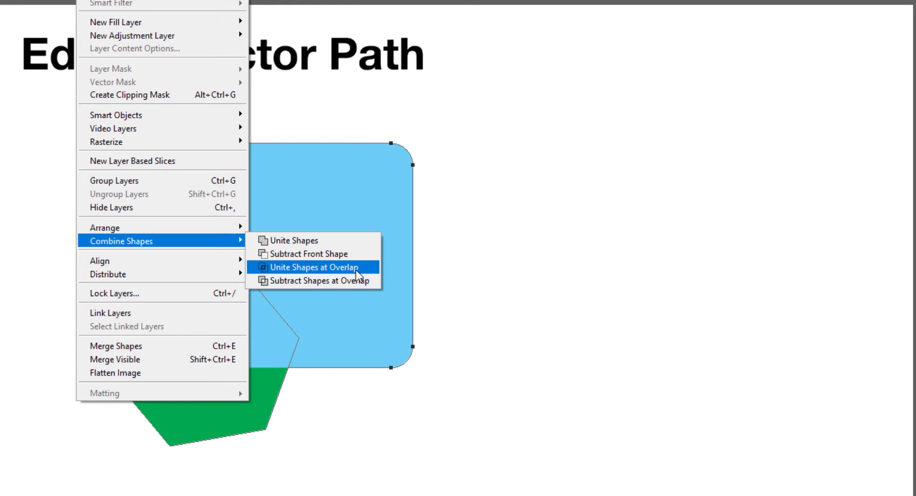
Step: Apply Unite Shapes at Overlap, then move the hexagon path up about 105 px
left_click(303, 267)
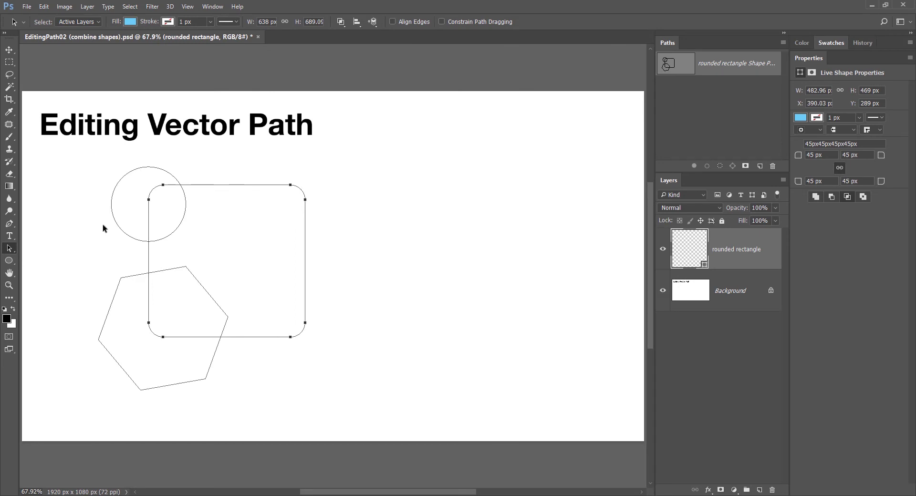
left_click(135, 294)
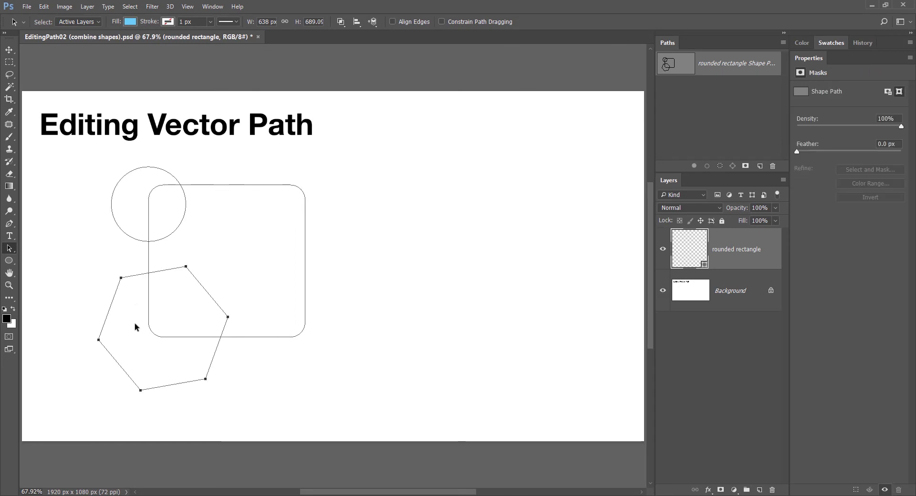
mouse_move(135, 322)
left_mouse_down()
mouse_move(132, 274)
mouse_move(145, 262)
left_mouse_up()
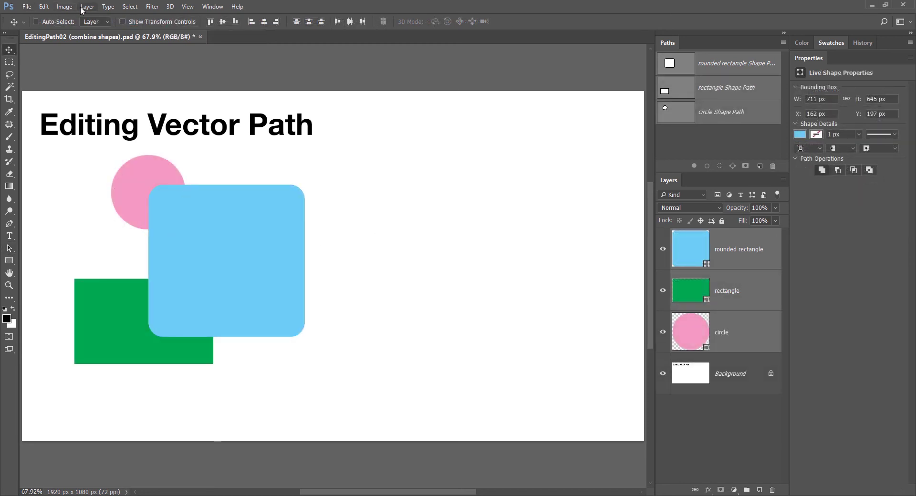
left_click(87, 6)
mouse_move(153, 182)
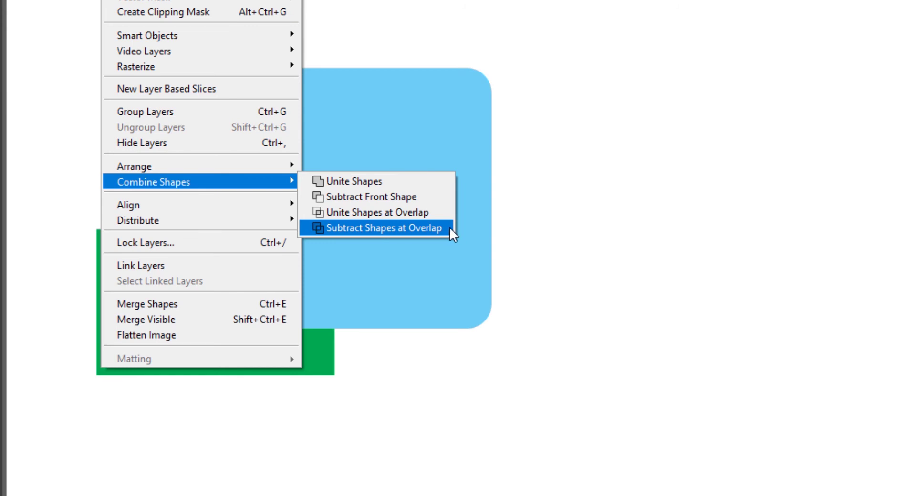
Step: Apply Subtract Shapes at Overlap, then select the square, rounded rectangle and circle paths
left_click(447, 228)
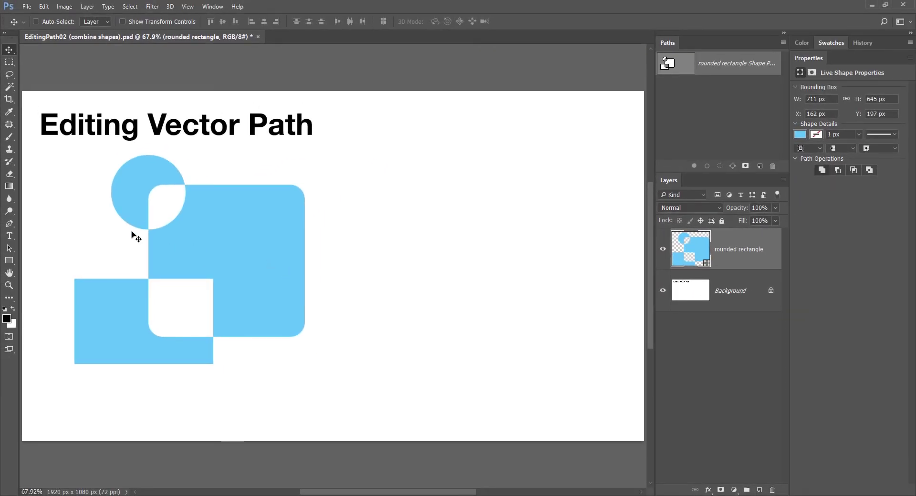
key("a")
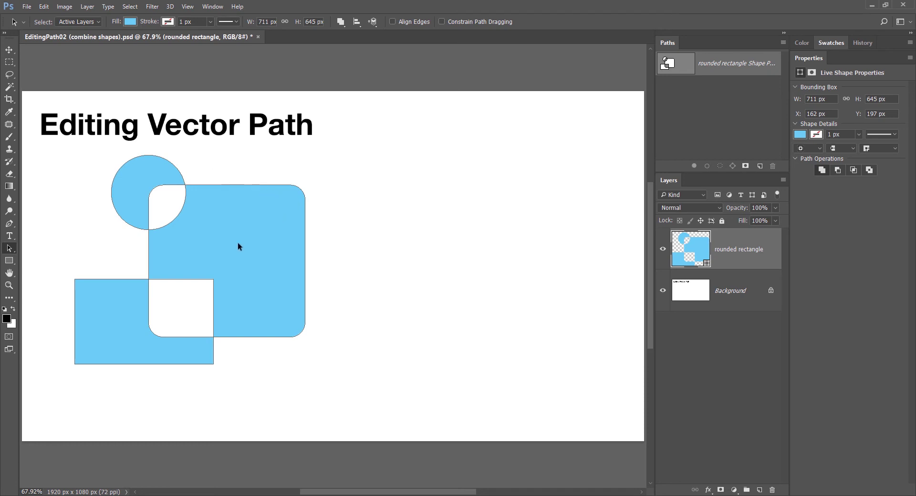
left_click(122, 292)
left_click(204, 234)
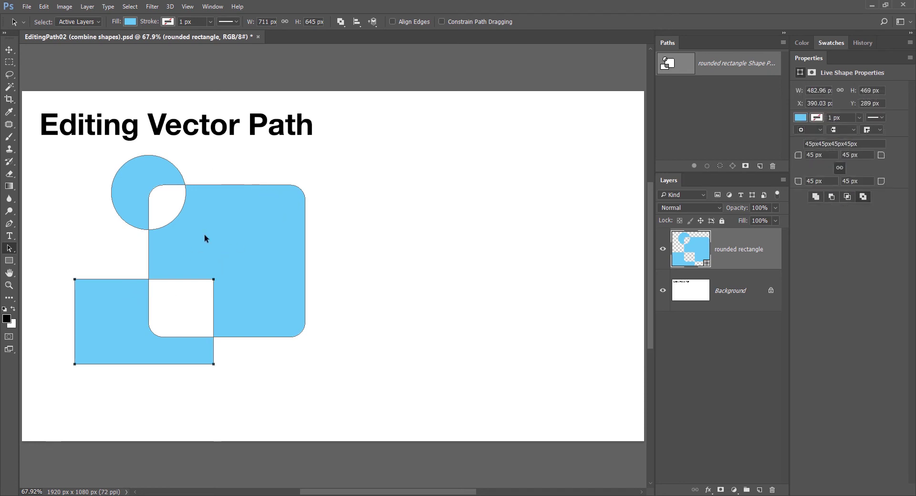
left_click(128, 188)
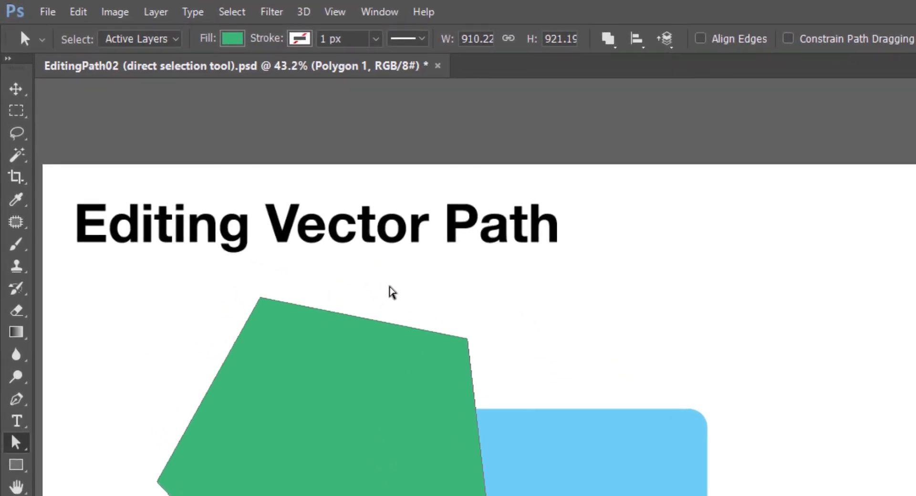
Step: Keep Select on Active Layers and pick the pentagon path's top-right anchor point
left_click(175, 39)
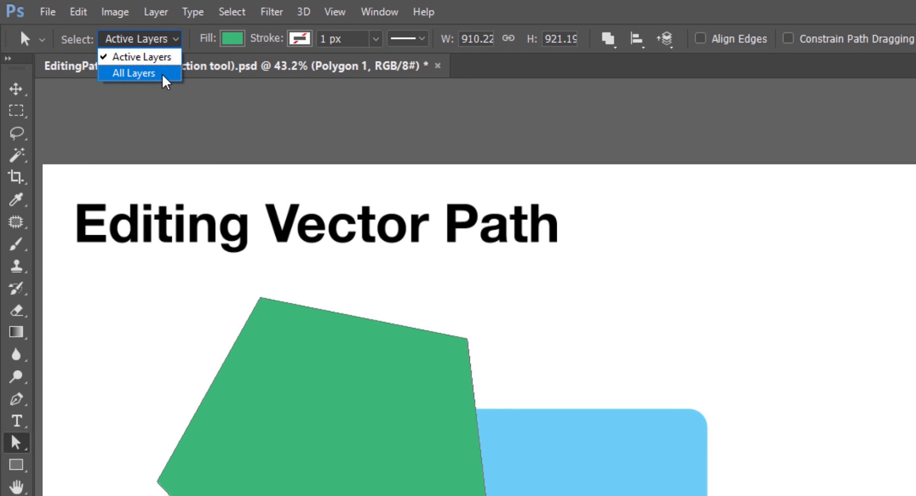
left_click(139, 59)
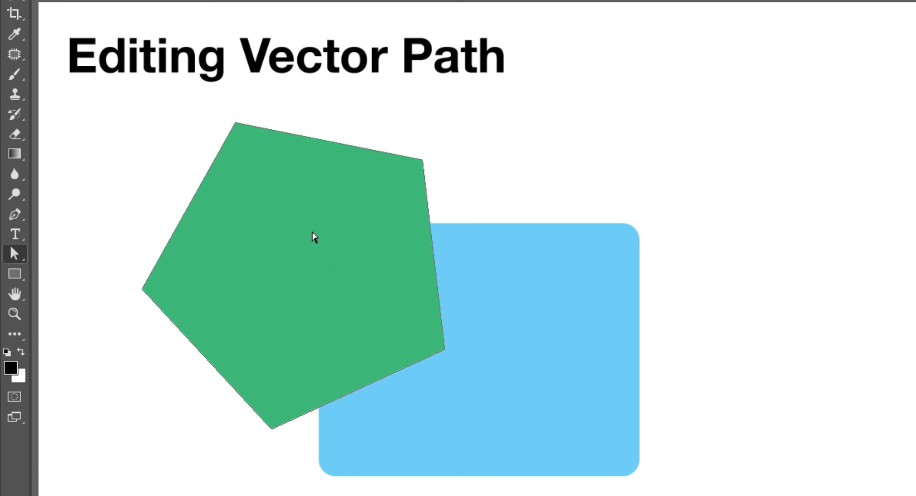
left_click(314, 237)
left_click(422, 161)
left_click_drag(104, 258, 292, 459)
key("shift")
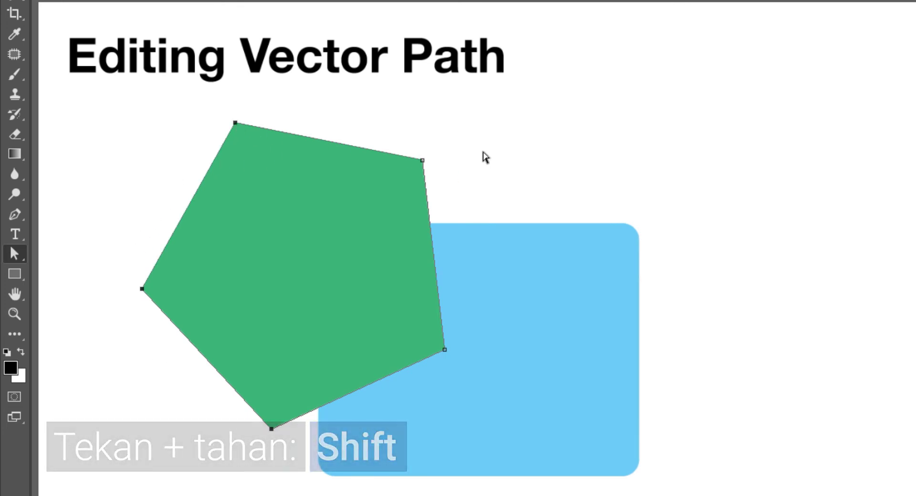
left_click_drag(495, 117, 370, 201)
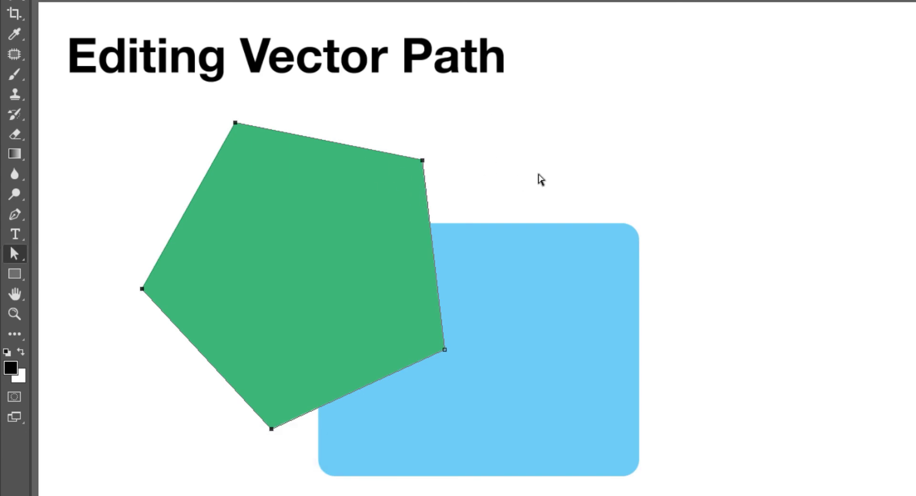
left_click(616, 234)
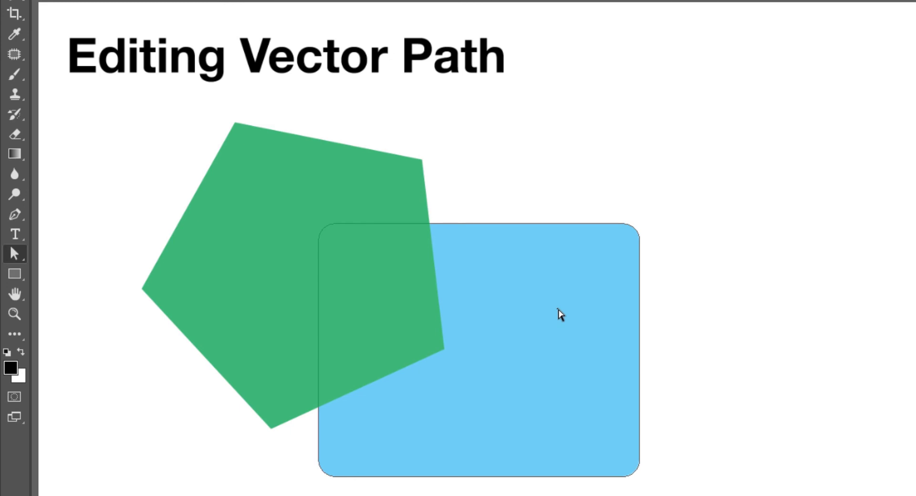
left_click(564, 316)
left_click(639, 240)
left_click(312, 210)
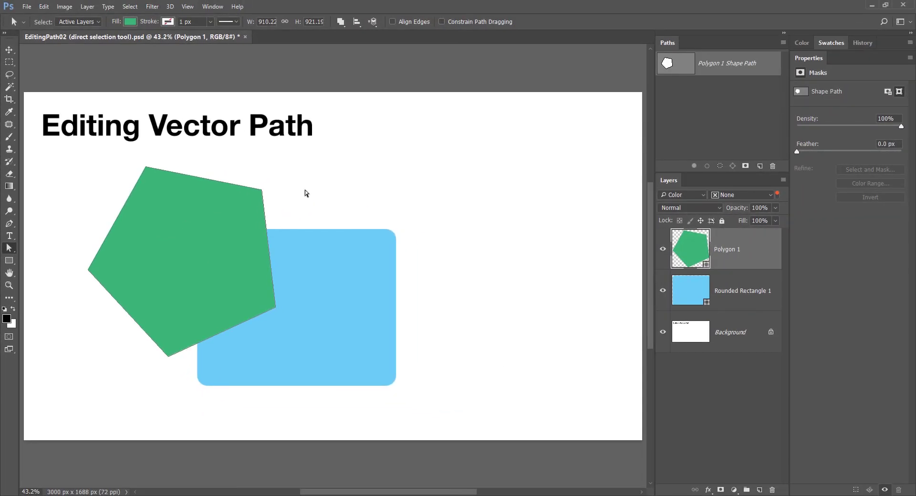
Step: Alt-click Polygon 1 Shape Path and marquee the pentagon's anchors, leaving the left one unselected
key("alt")
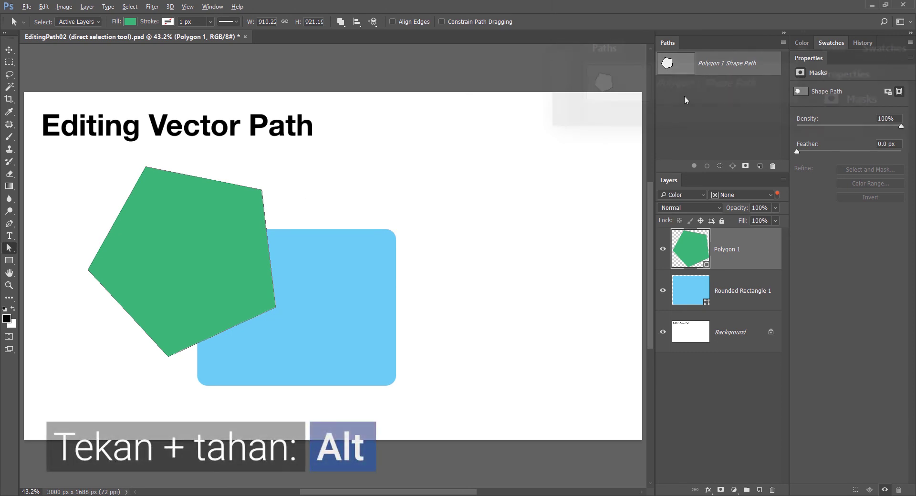
left_click(675, 66, "alt")
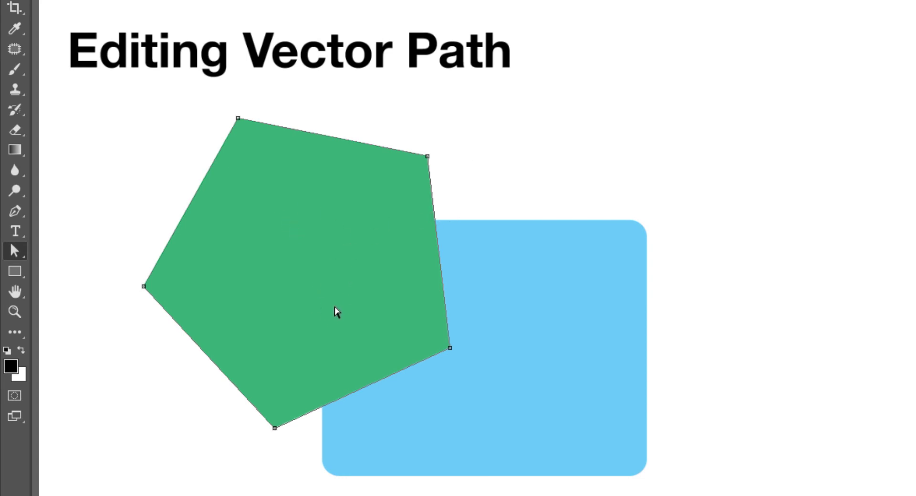
left_click_drag(106, 111, 499, 478)
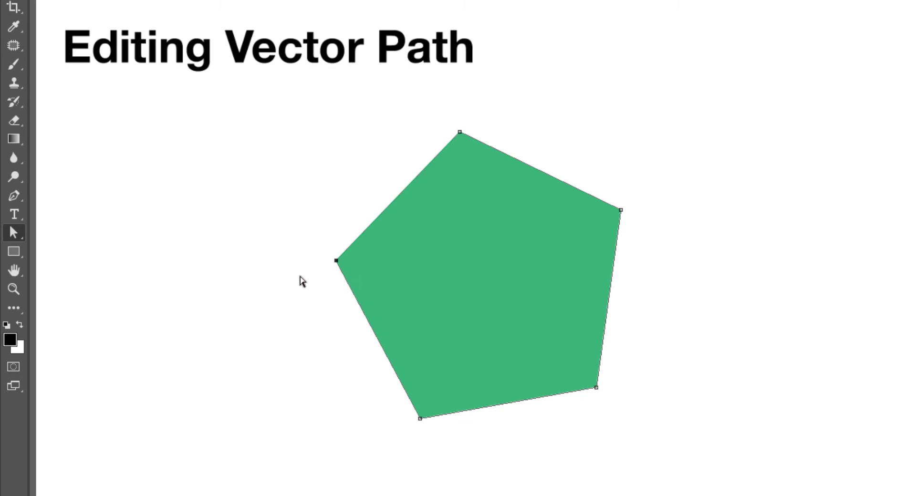
Step: Move the pentagon's left anchor, fine-tuning it with 1 px and 10 px arrow nudges
mouse_move(337, 261)
left_mouse_down()
mouse_move(322, 209)
mouse_move(293, 272)
mouse_move(385, 273)
mouse_move(324, 238)
mouse_move(352, 210)
mouse_move(418, 251)
mouse_move(373, 273)
mouse_move(453, 178)
mouse_move(374, 267)
mouse_move(333, 123)
mouse_move(407, 197)
mouse_move(477, 143)
mouse_move(229, 160)
mouse_move(254, 341)
mouse_move(484, 333)
mouse_move(532, 248)
mouse_move(497, 336)
mouse_move(541, 363)
mouse_move(387, 272)
mouse_move(354, 256)
mouse_move(331, 262)
left_mouse_up()
key("shift")
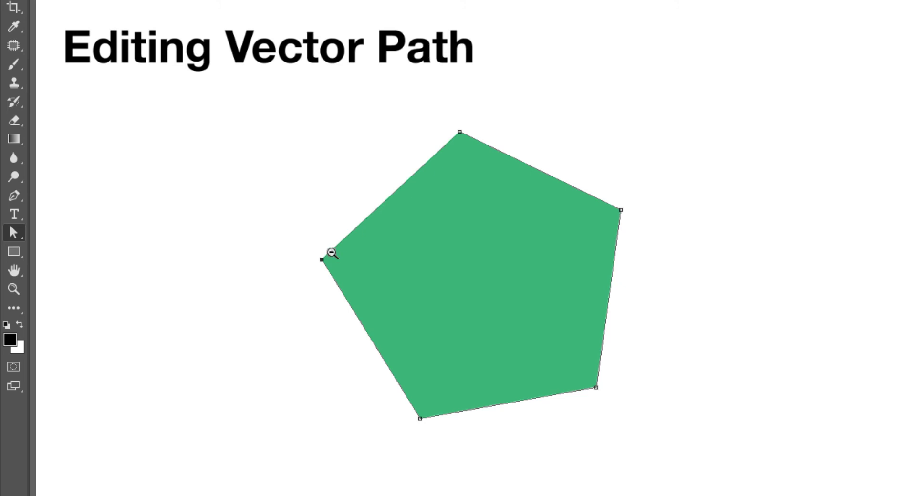
left_click(332, 253)
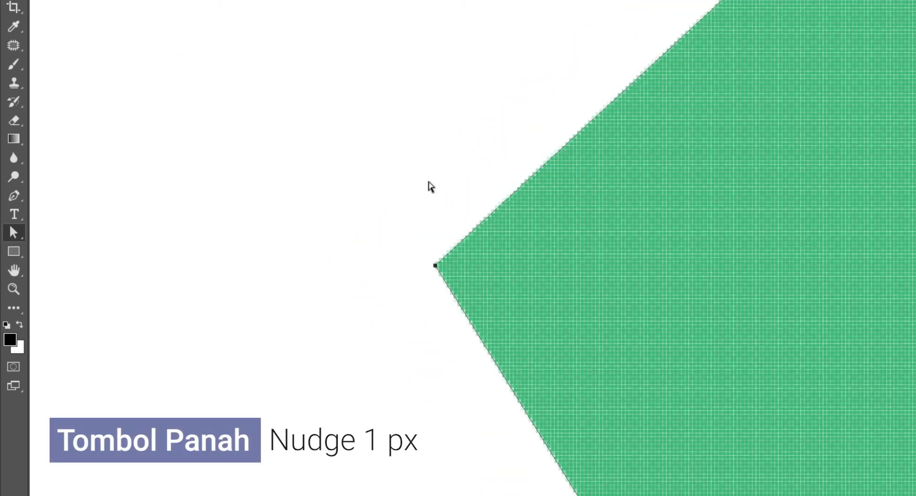
key("Right")
key("Right")
key("Right")
key("Right")
key("Right")
key("Right")
key("Right")
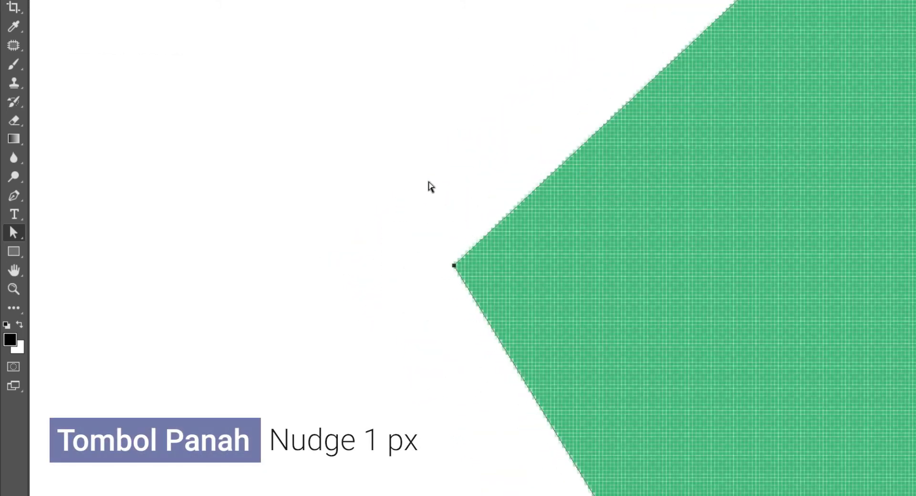
key("Right")
key("Right")
key("Right")
key("Right")
key("Right")
key("Right")
key("Right")
key("Right")
key("Right")
key("Right")
key("Right")
key("Right")
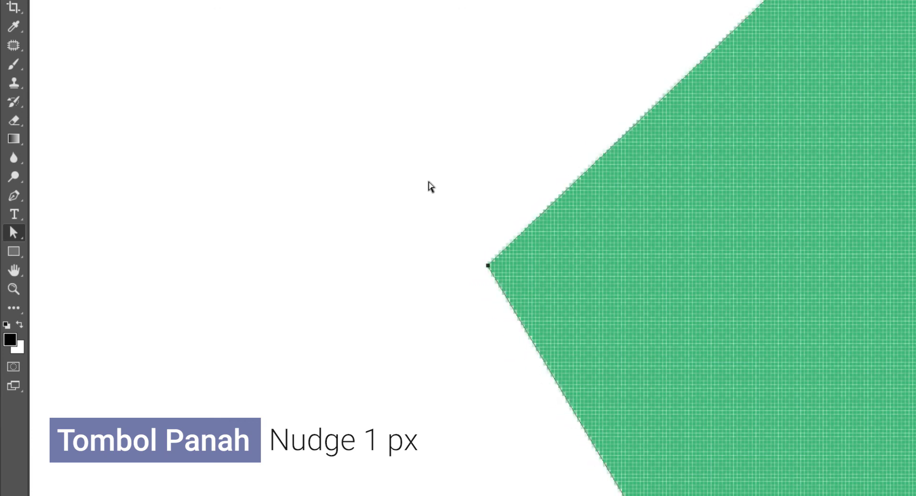
key("Right")
key("Right")
key("Right")
key("Right")
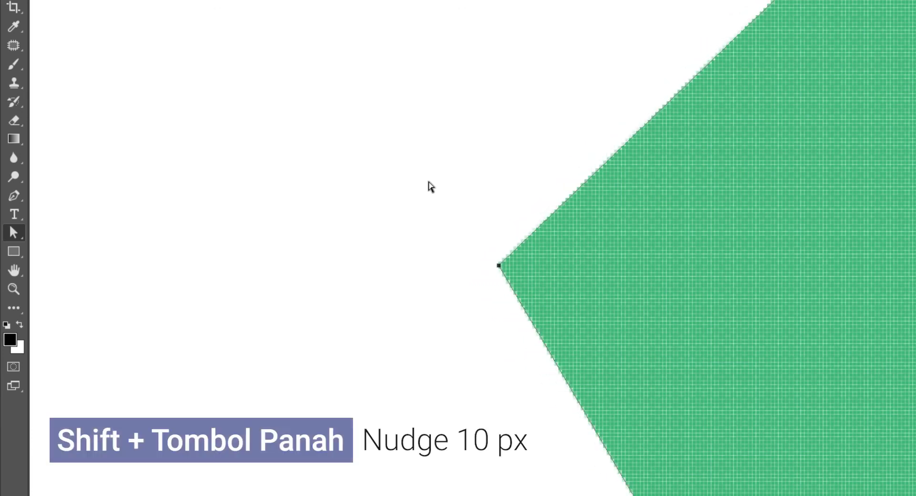
key("shift+Left")
key("shift+Left")
key("shift+Left")
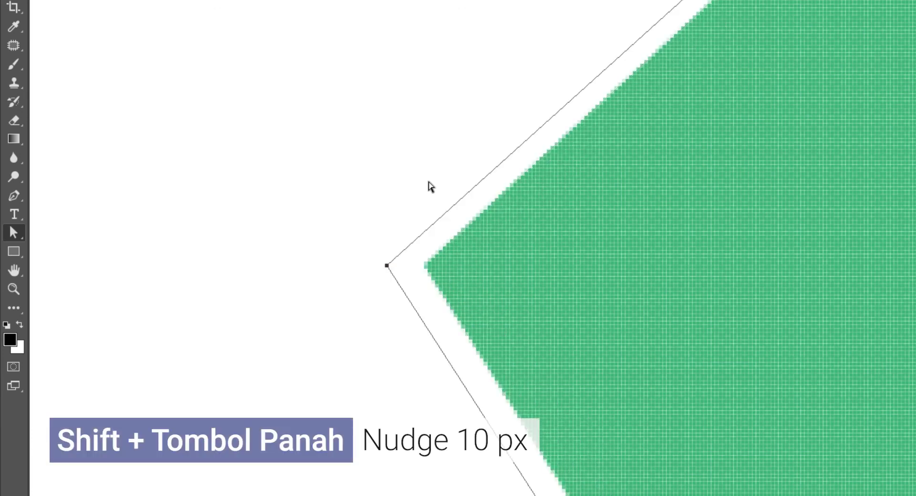
key("shift+Left")
key("shift+Right")
key("shift+Right")
key("shift+Right")
key("shift+Right")
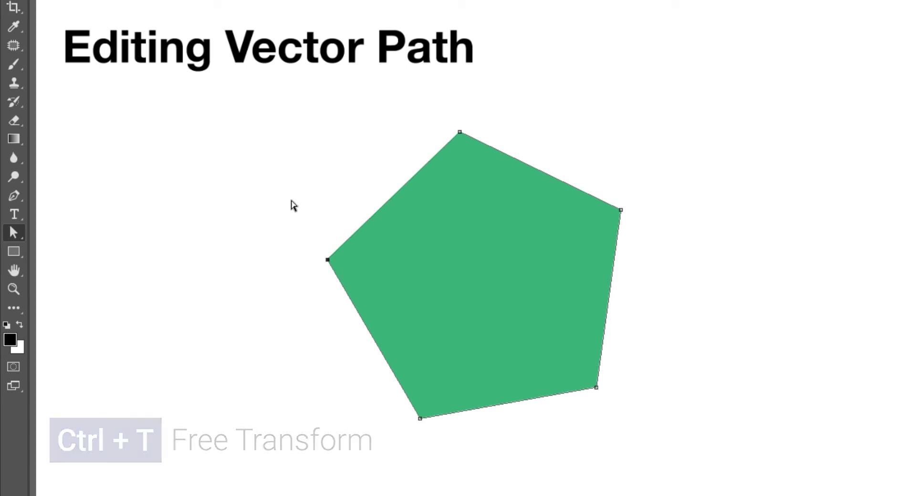
Step: Set the selected points' Y position to 872.5 in free transform, adjust, and commit
key("ctrl+t")
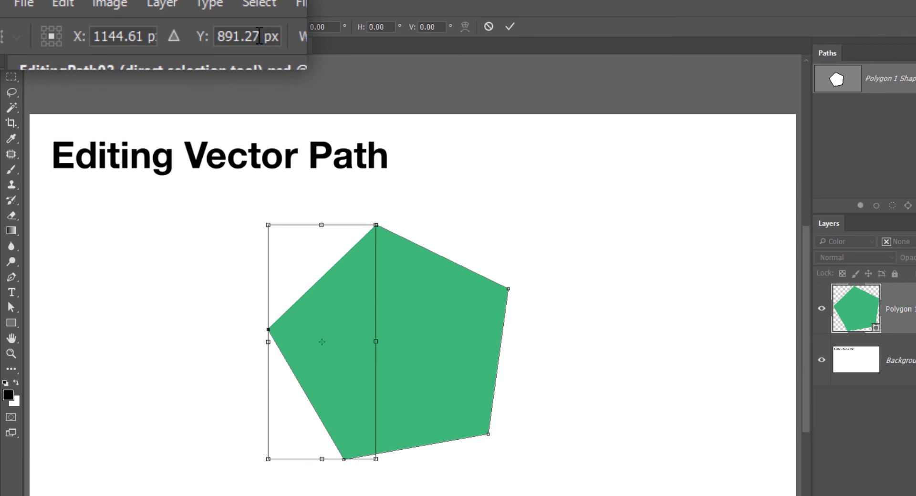
double_click(259, 36)
type("8")
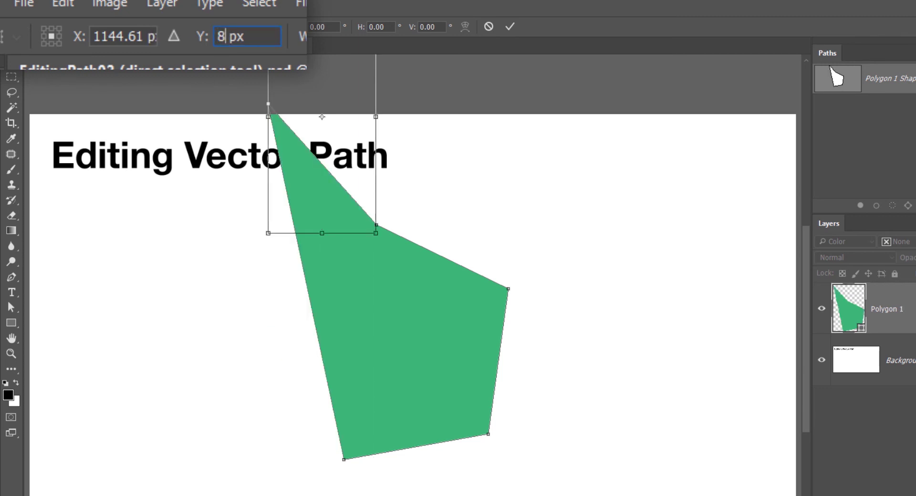
type("72.5")
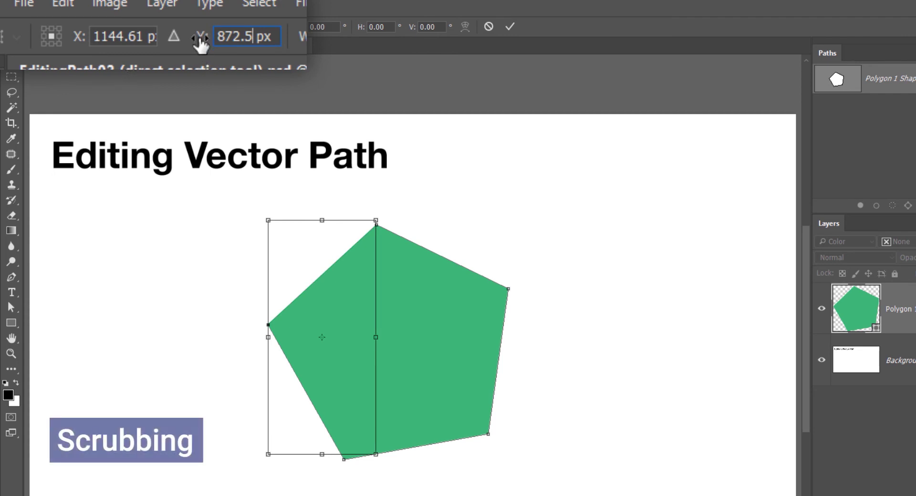
mouse_move(201, 48)
left_mouse_down()
mouse_move(170, 44)
mouse_move(204, 45)
mouse_move(198, 56)
left_mouse_up()
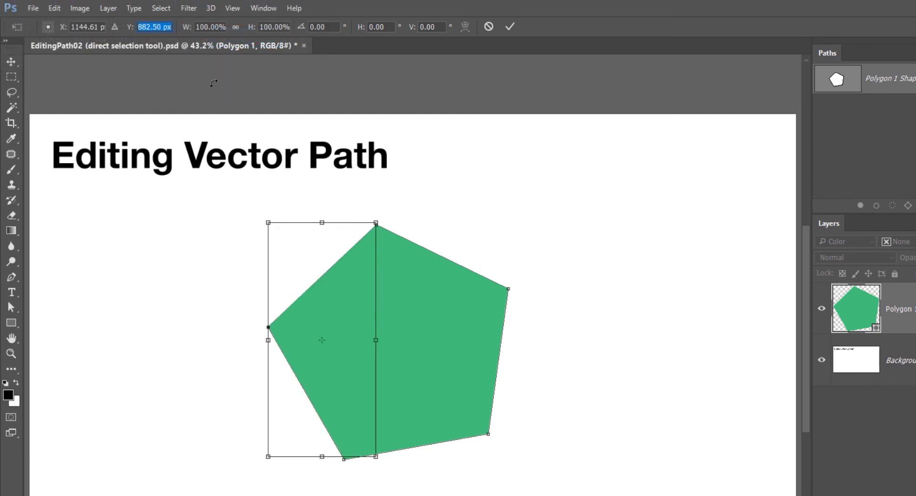
key("Return")
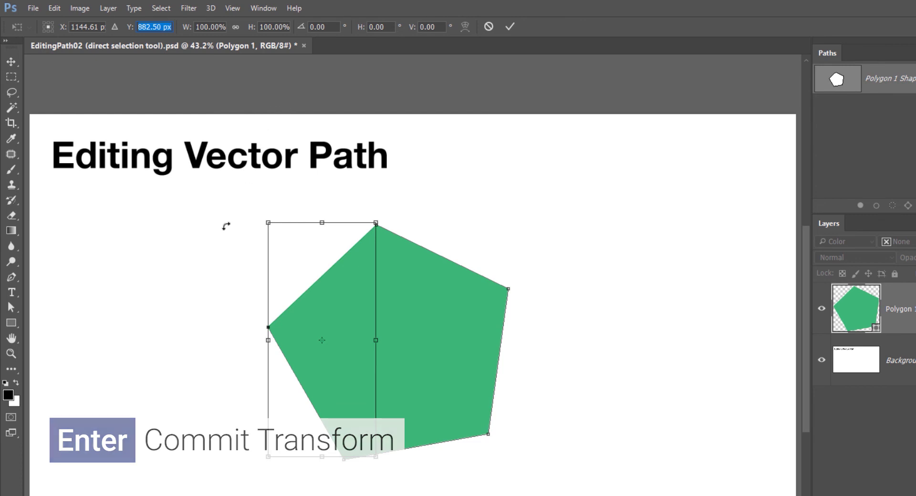
key("Escape")
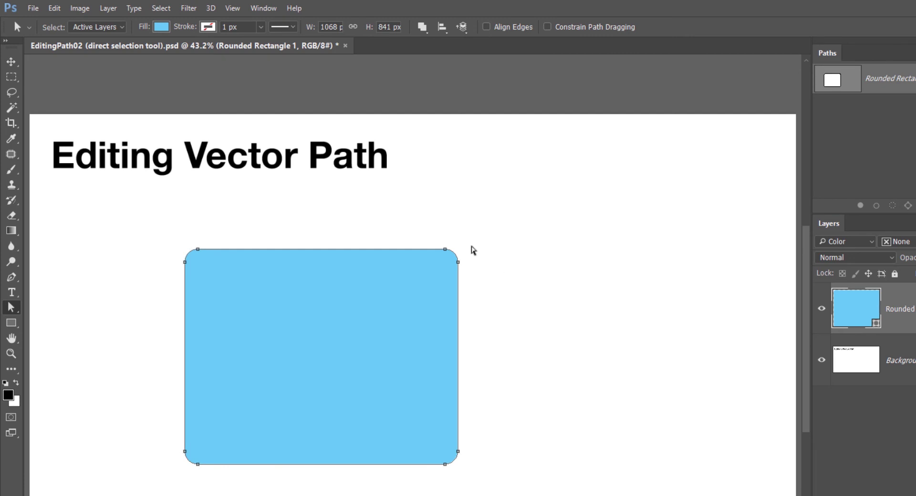
Step: Drag the rounded rectangle's top-right corner anchors outward, then decline converting the live shape to a path
left_click_drag(471, 234, 416, 282)
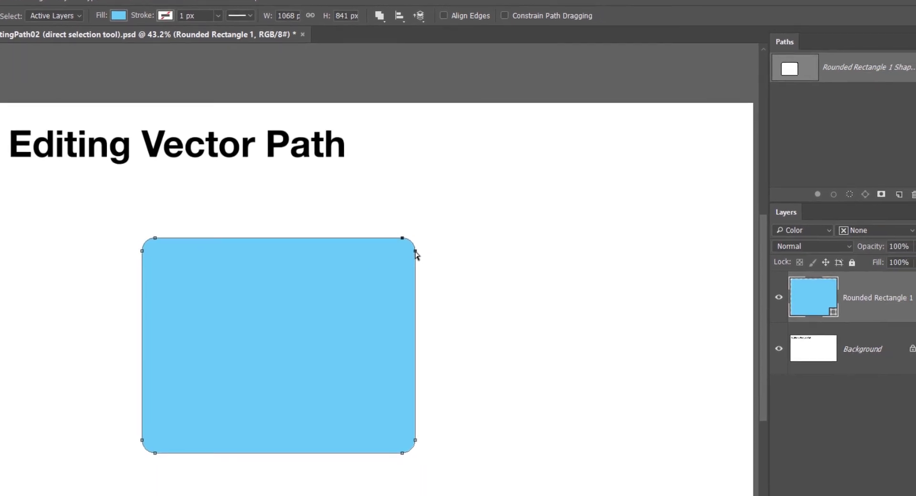
left_click_drag(463, 262, 481, 251)
left_click_drag(395, 228, 404, 223)
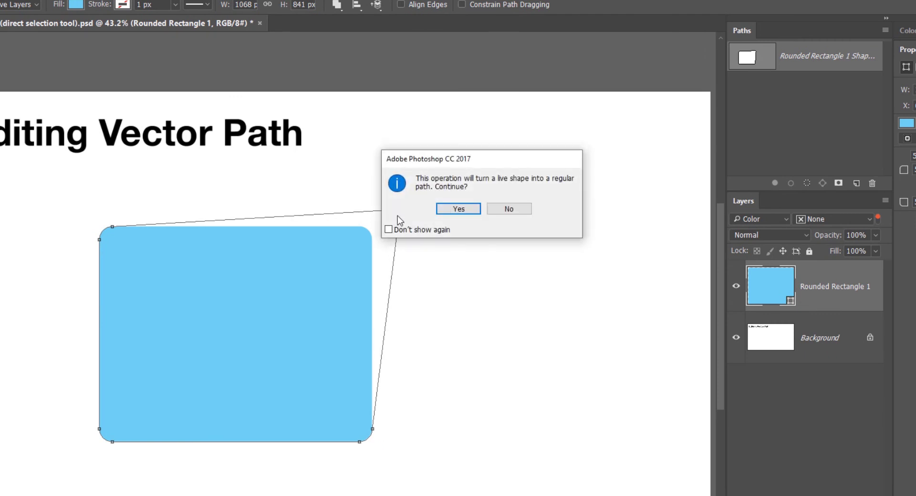
left_click_drag(446, 165, 510, 175)
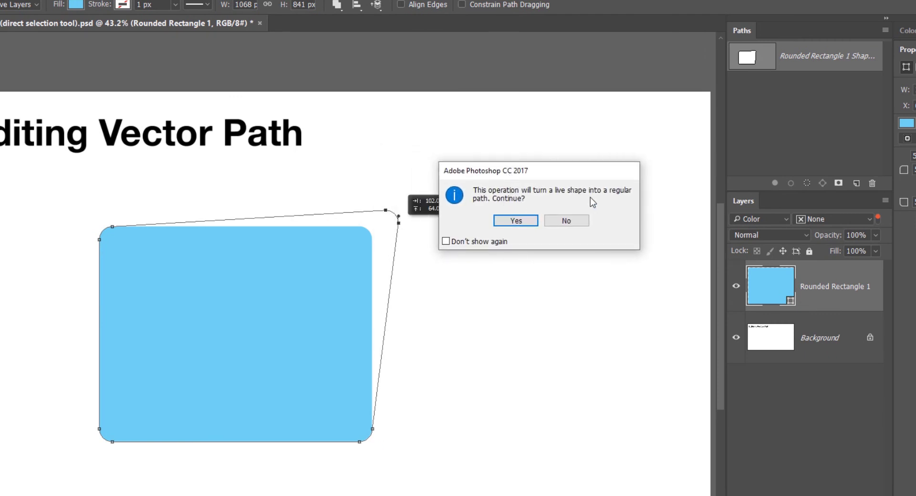
left_click(567, 221)
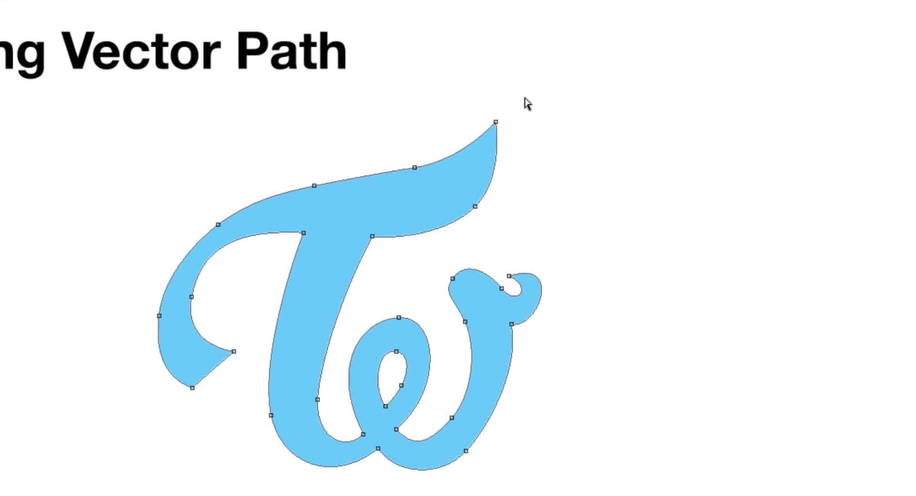
Step: Rotate only the T's top tip points with Free Transform Points, pivoting near their lower right
left_click_drag(524, 95, 456, 228)
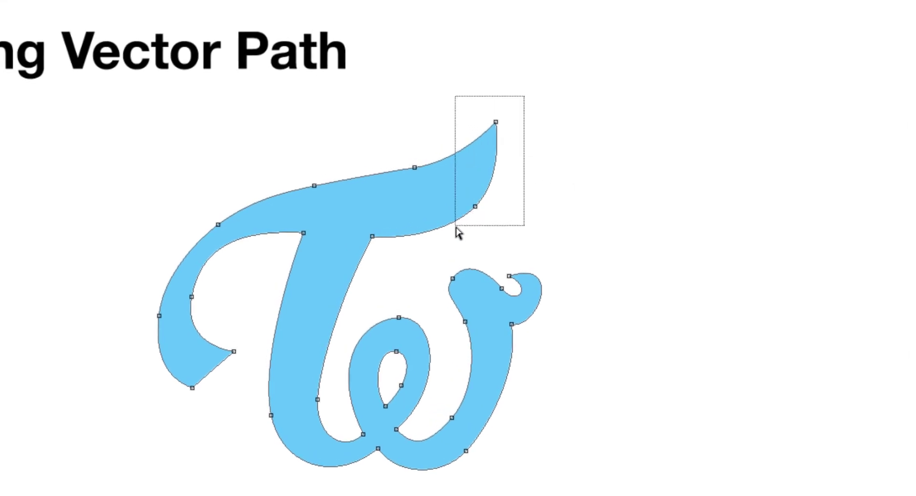
right_click(484, 171)
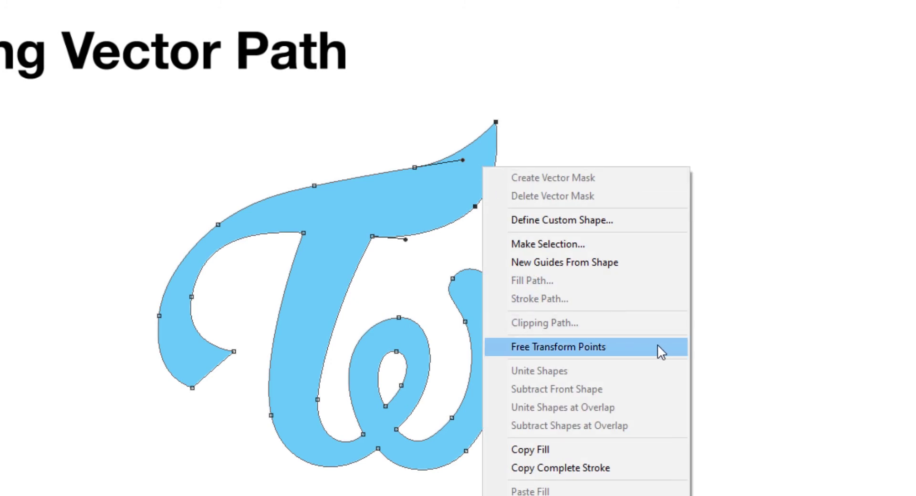
left_click(642, 348)
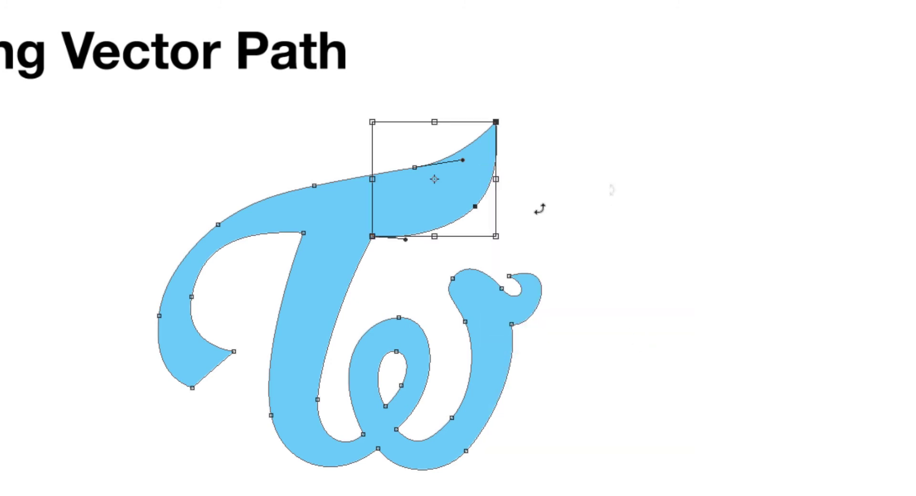
right_click(469, 184)
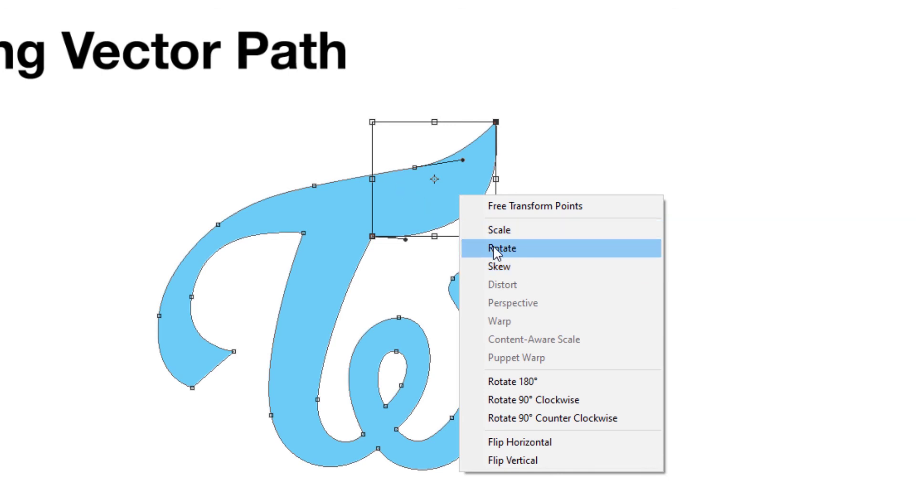
left_click(406, 201)
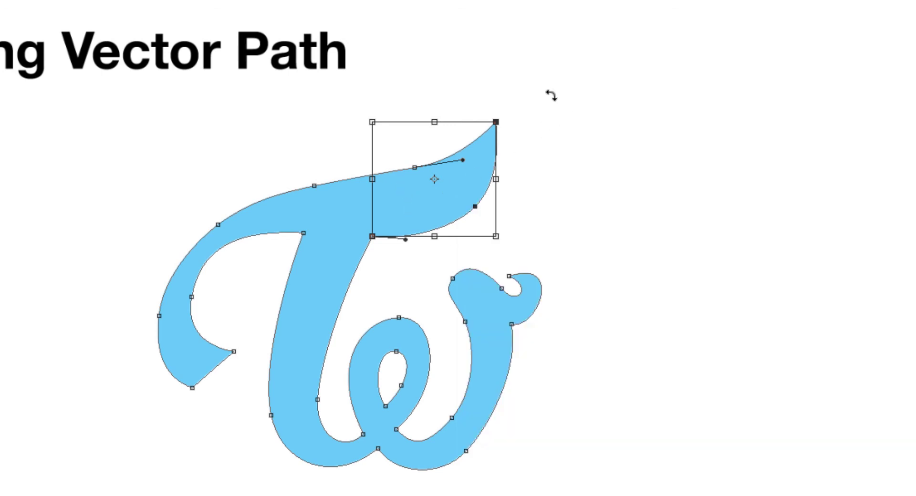
left_click_drag(434, 180, 456, 206)
mouse_move(546, 236)
left_mouse_down()
mouse_move(530, 153)
mouse_move(506, 276)
mouse_move(525, 208)
left_mouse_up()
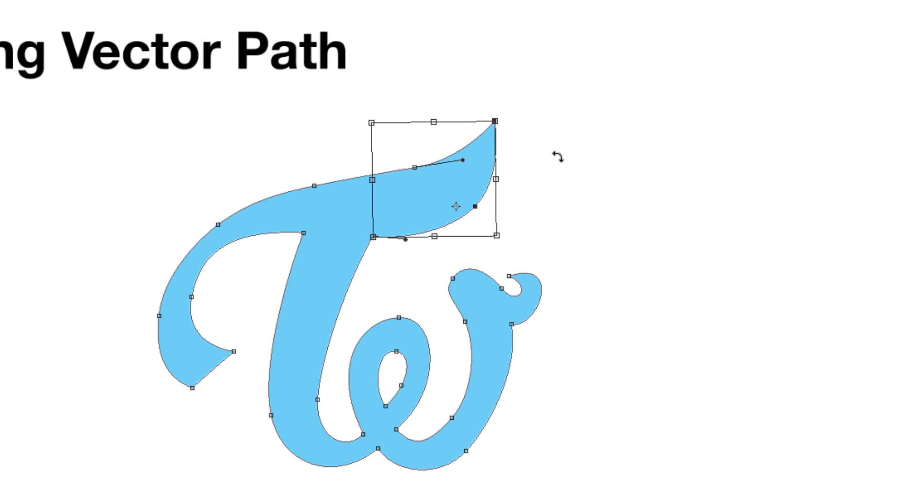
mouse_move(548, 155)
left_mouse_down()
mouse_move(543, 121)
mouse_move(526, 100)
mouse_move(525, 299)
mouse_move(556, 256)
mouse_move(576, 165)
mouse_move(567, 114)
left_mouse_up()
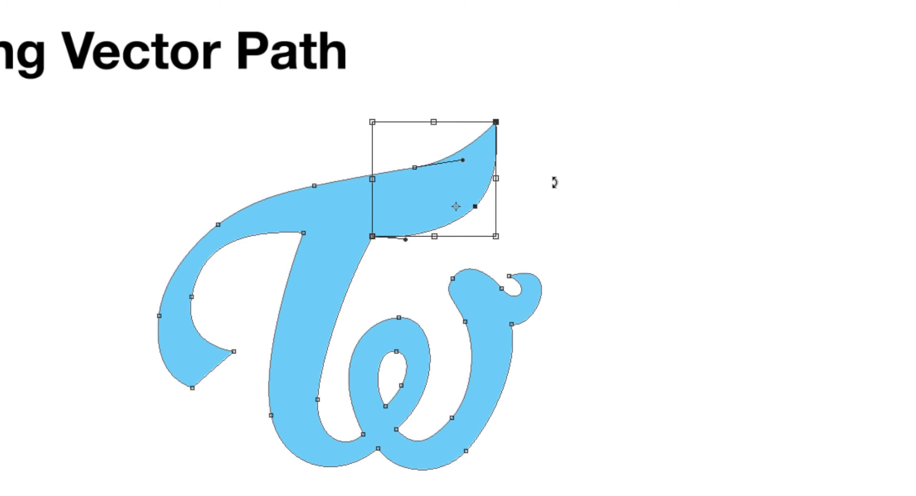
key("Return")
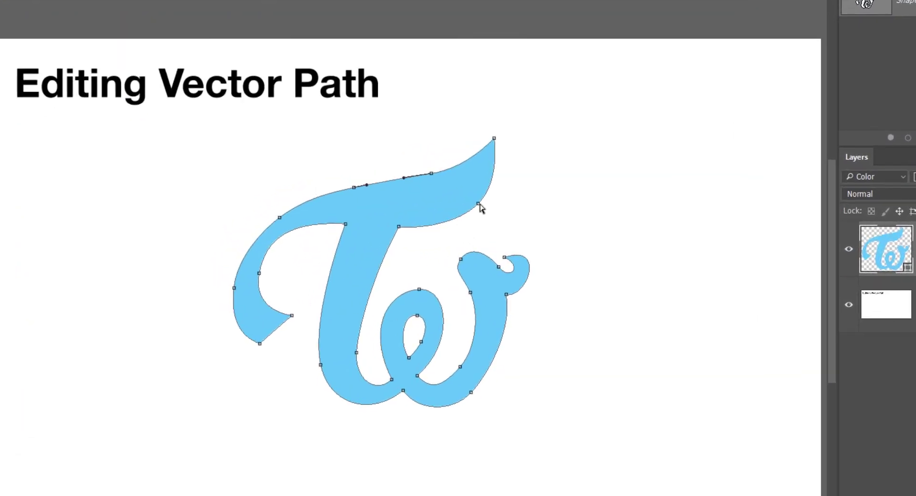
Step: Pull the T's tip anchor outward and bend its top curve segment with Shift held
left_click_drag(394, 214, 417, 223)
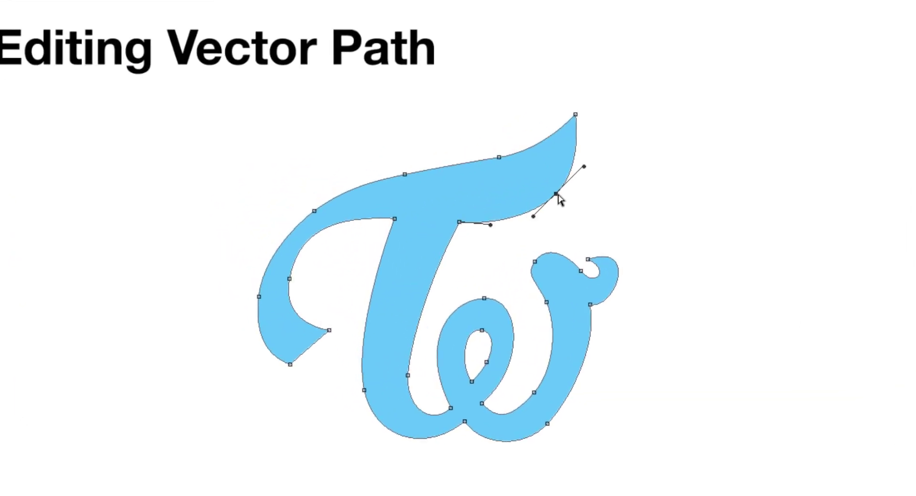
left_click_drag(595, 207, 596, 207)
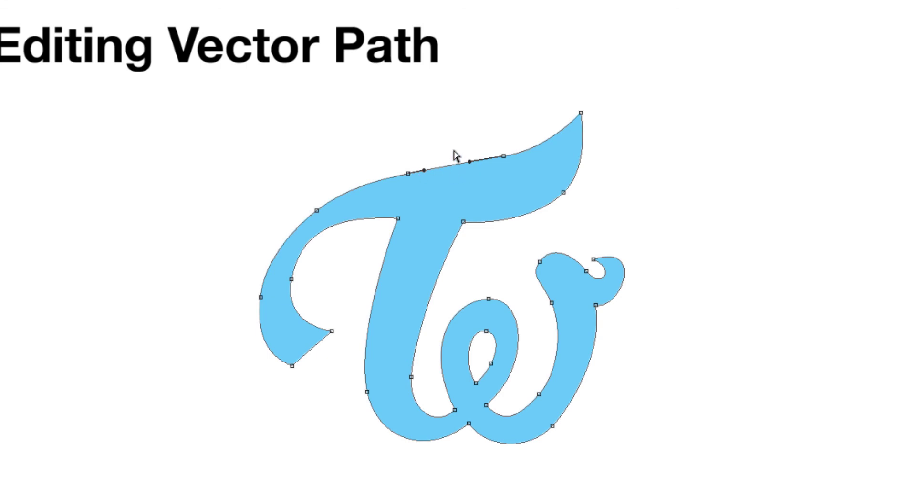
left_click_drag(450, 171, 457, 189)
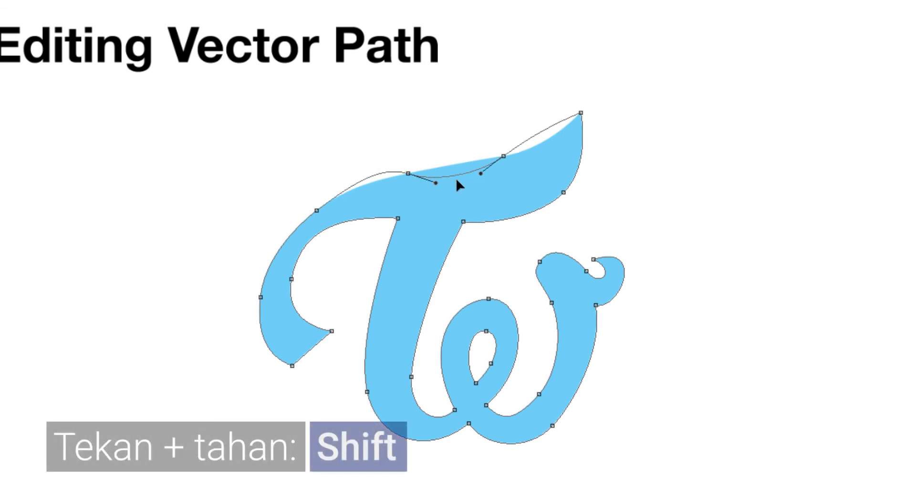
mouse_move(458, 189)
left_mouse_down()
mouse_move(472, 176)
mouse_move(464, 139)
mouse_move(411, 127)
mouse_move(511, 115)
mouse_move(434, 204)
mouse_move(490, 199)
mouse_move(487, 190)
left_mouse_up()
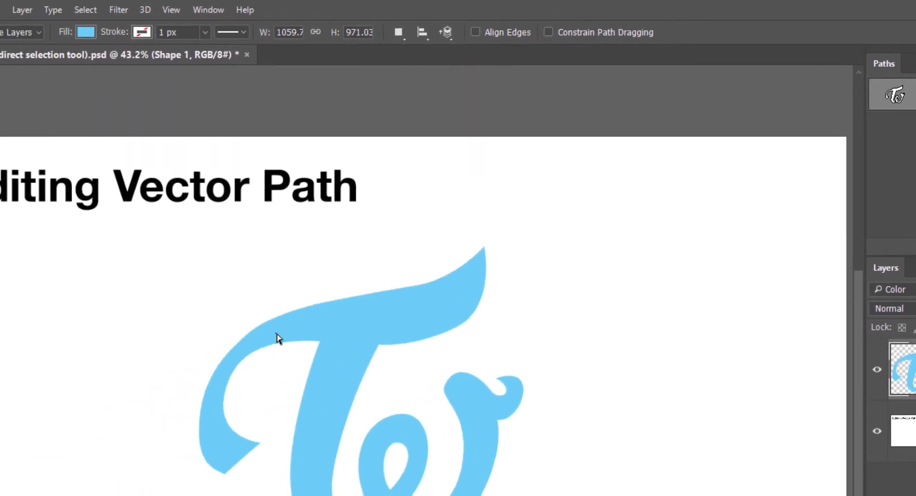
Step: Select the T's top curve segment and bulge it upward
left_click(277, 338)
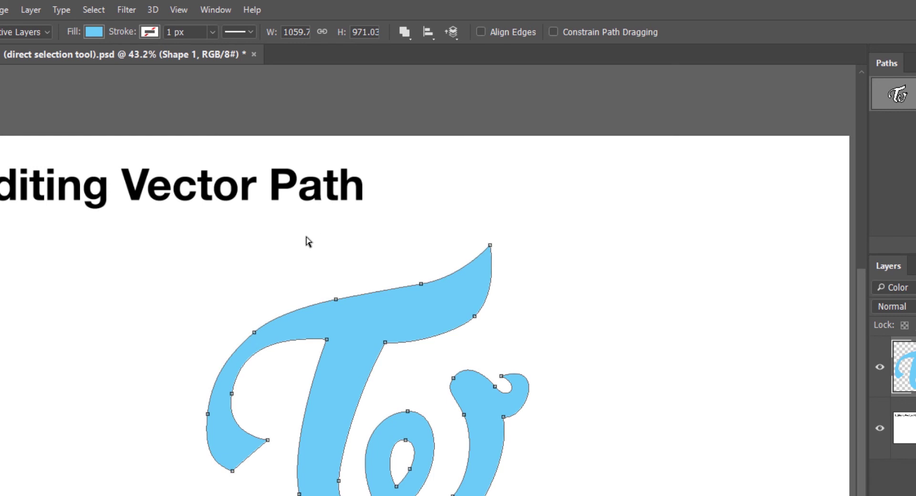
left_click(299, 315)
mouse_move(294, 318)
left_mouse_down()
mouse_move(291, 306)
mouse_move(294, 333)
mouse_move(289, 308)
left_mouse_up()
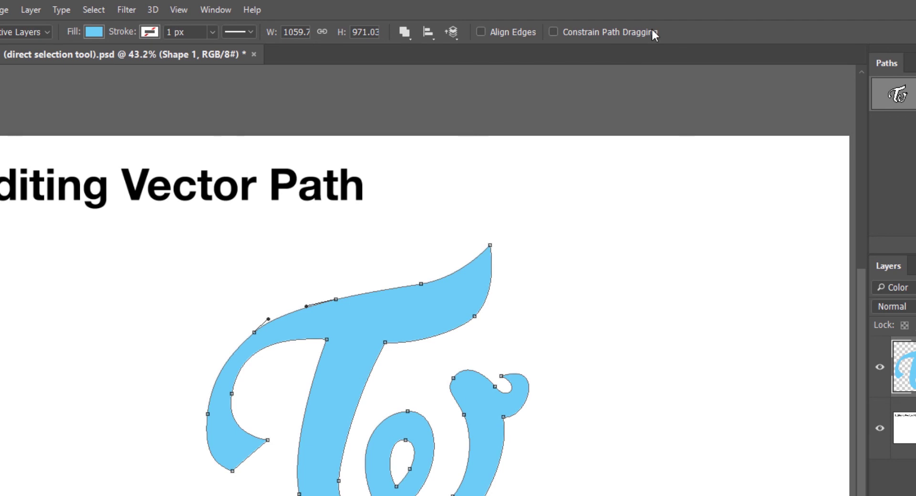
Step: Enable Constrain Path Dragging, then pull the T's top curve into a loop and back down
left_click(606, 33)
left_click_drag(289, 320, 275, 283)
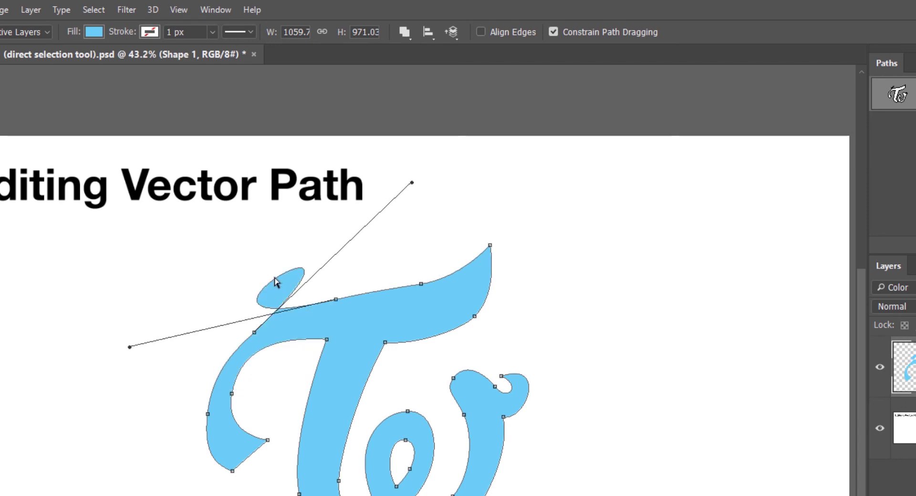
mouse_move(276, 283)
left_mouse_down()
mouse_move(290, 354)
mouse_move(286, 300)
mouse_move(285, 315)
left_mouse_up()
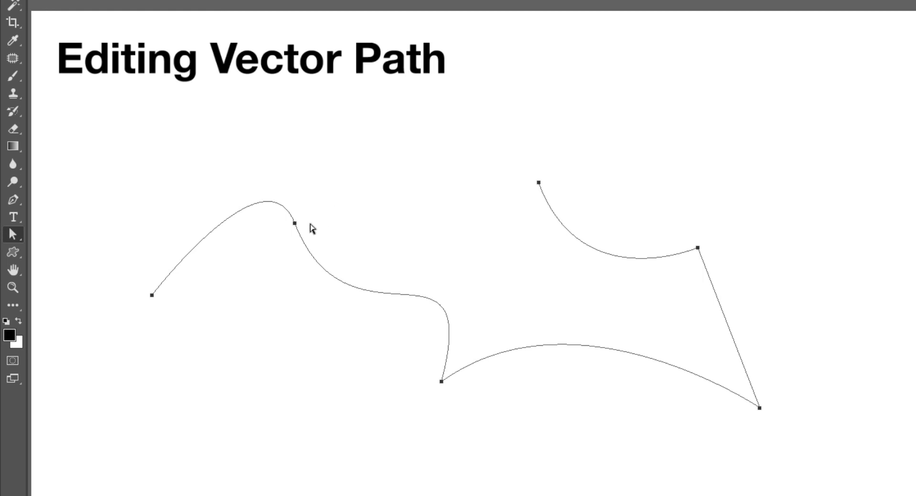
Step: Reshape the left hump and lower curve by dragging their anchors' direction handles
left_click_drag(311, 211, 276, 243)
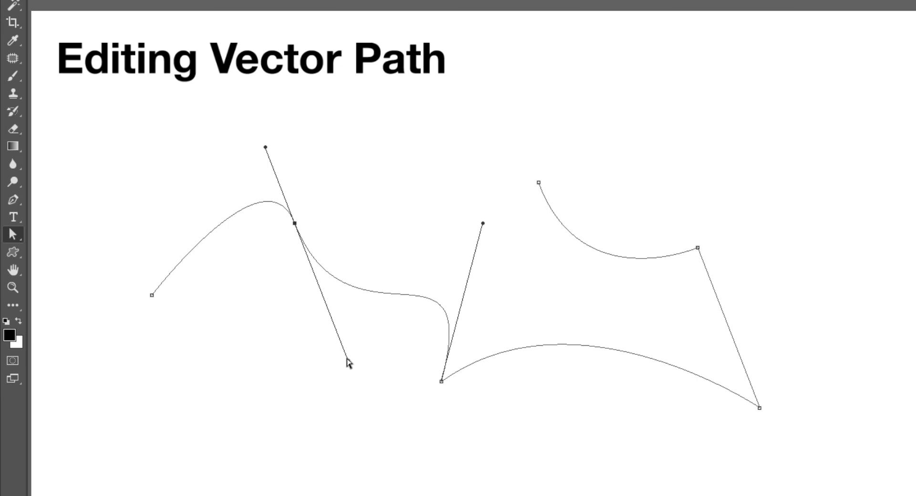
mouse_move(350, 363)
left_mouse_down()
mouse_move(374, 119)
mouse_move(324, 111)
left_mouse_up()
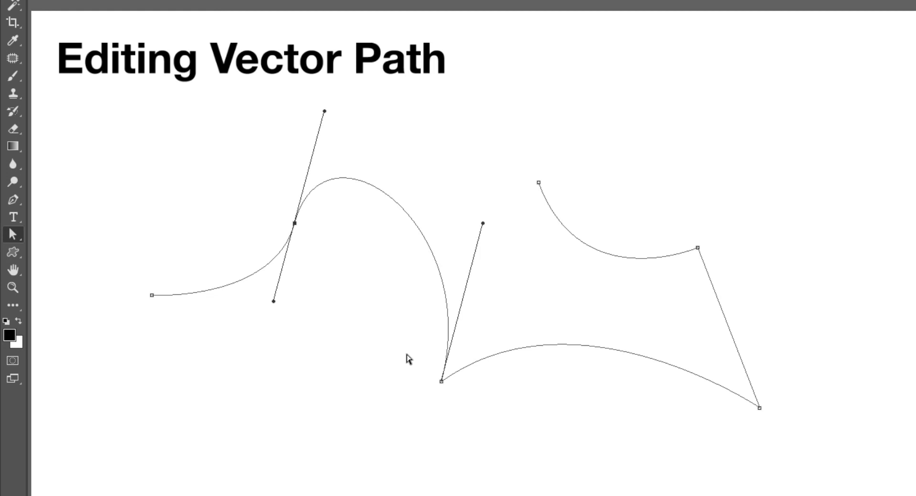
left_click_drag(422, 362, 468, 398)
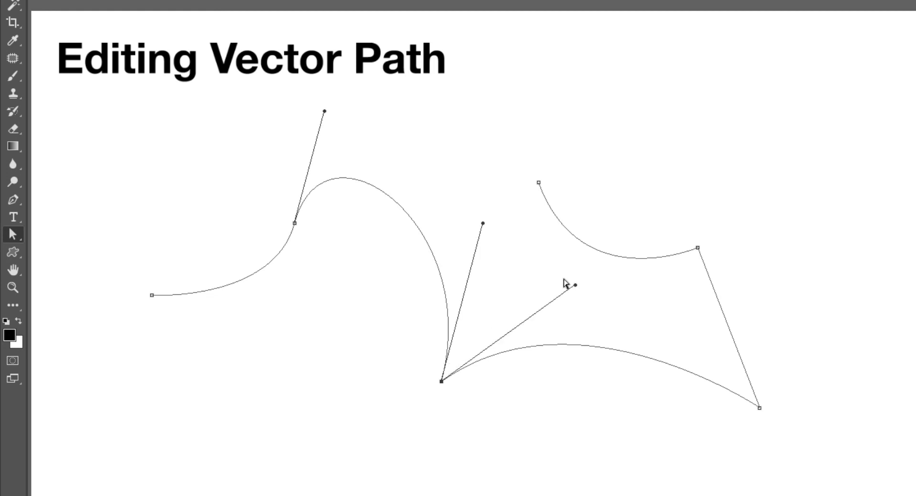
mouse_move(576, 285)
left_mouse_down()
mouse_move(403, 451)
mouse_move(553, 277)
left_mouse_up()
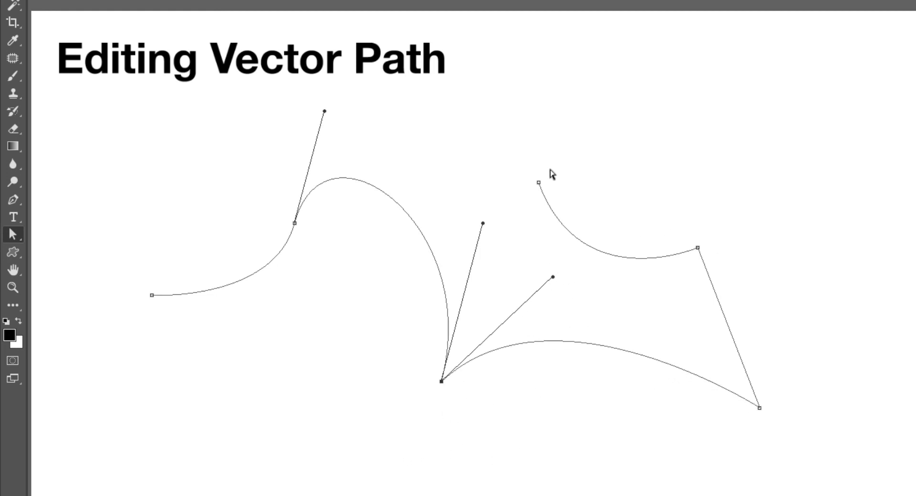
left_click(698, 248)
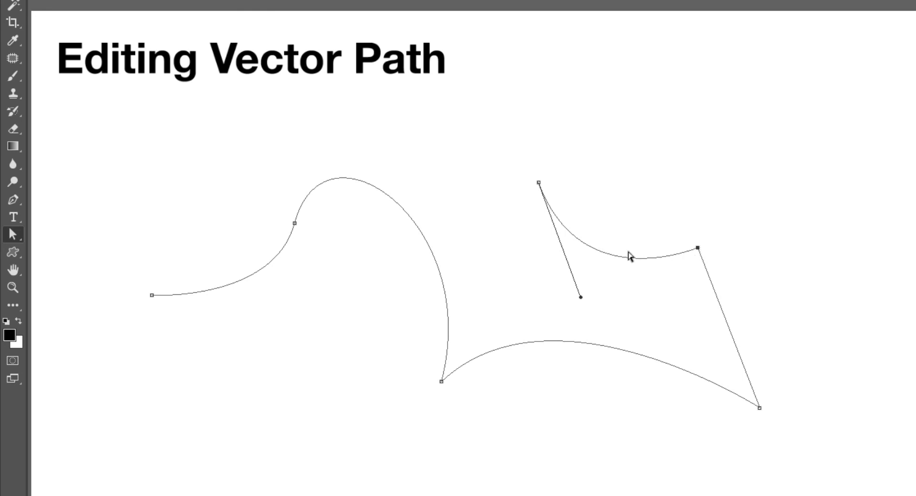
Step: Turn the right curve's top anchor into a smooth point with paired opposing handles
left_click_drag(519, 168, 572, 198)
mouse_move(581, 298)
left_mouse_down()
mouse_move(535, 292)
mouse_move(545, 301)
left_mouse_up()
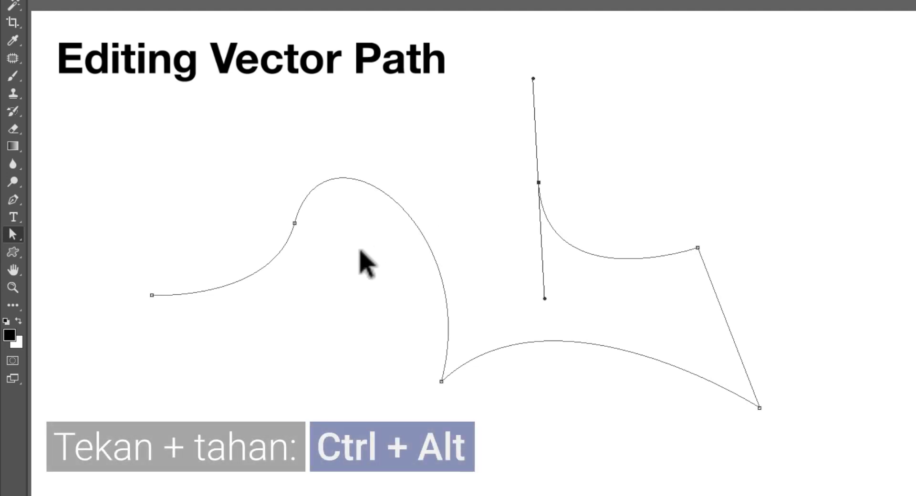
key("ctrl+alt")
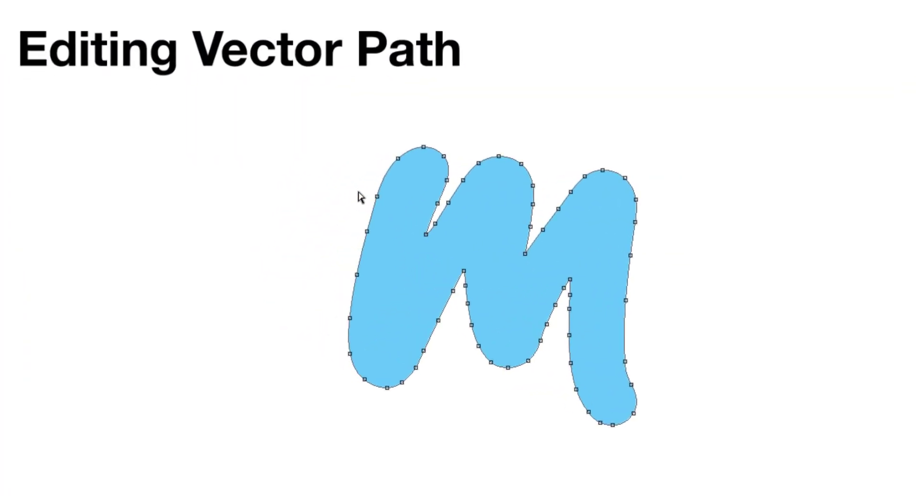
Step: Delete a left-edge anchor of the m, then its segment, and select the leftover anchor
left_click(367, 231)
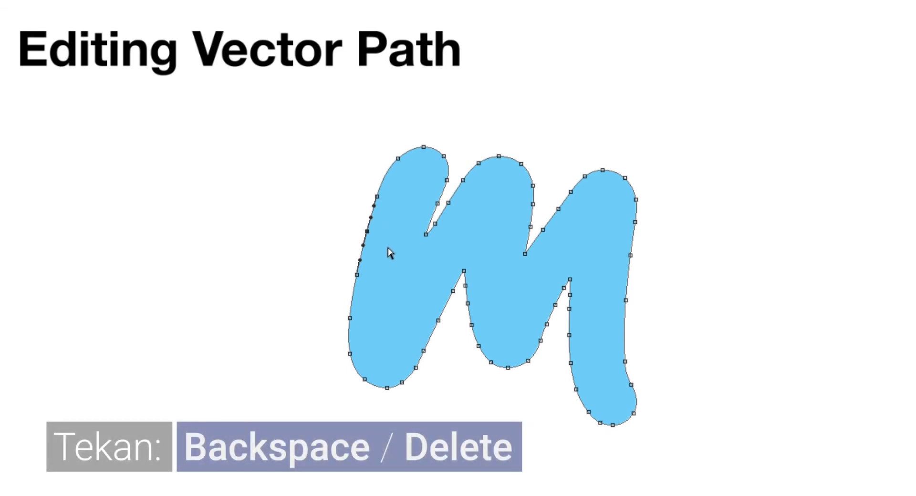
key("Delete")
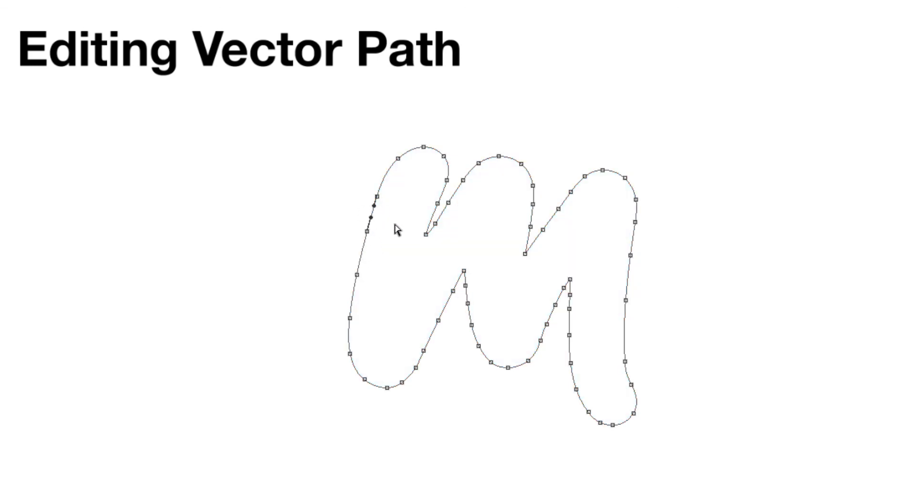
key("Delete")
key("Delete")
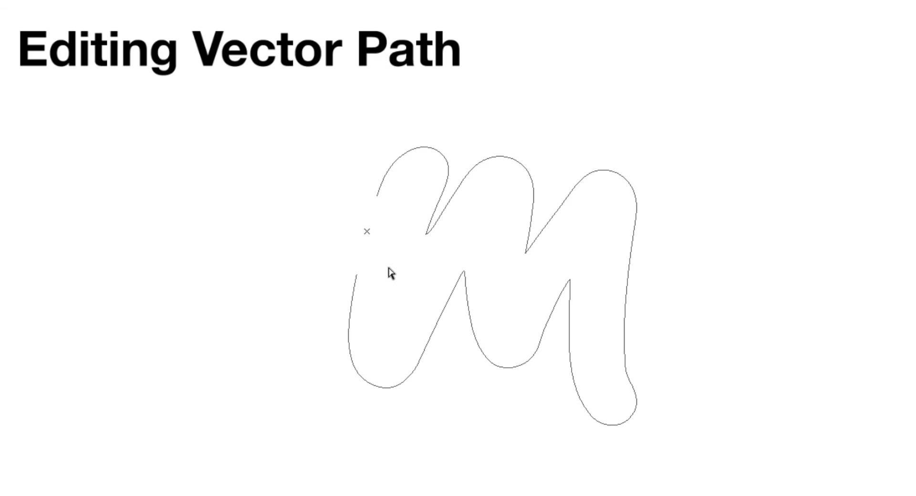
left_click_drag(341, 217, 389, 257)
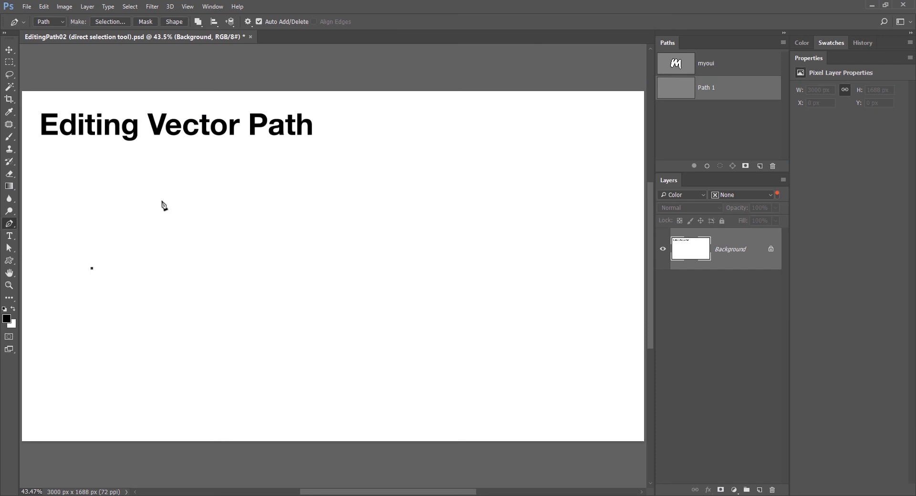
Step: Draw a wavy Pen path of six smooth anchors ending in a right loop
left_click_drag(180, 196, 236, 201)
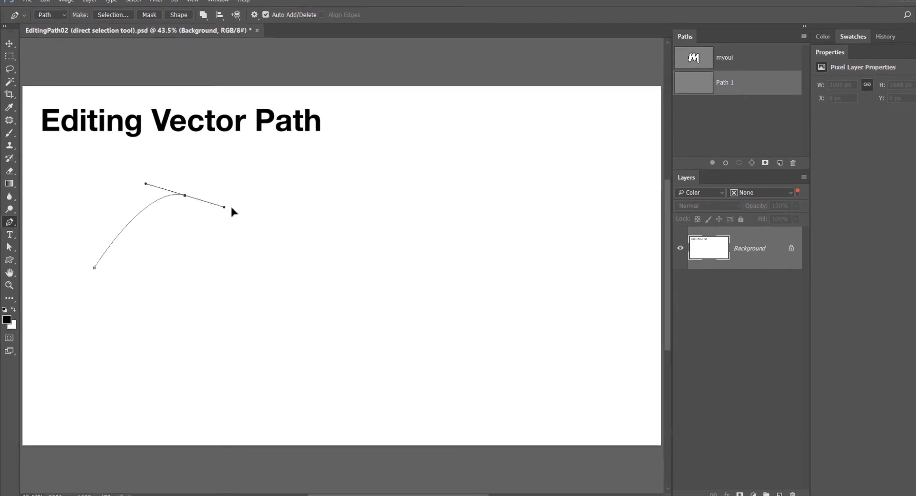
left_click_drag(183, 299, 244, 305)
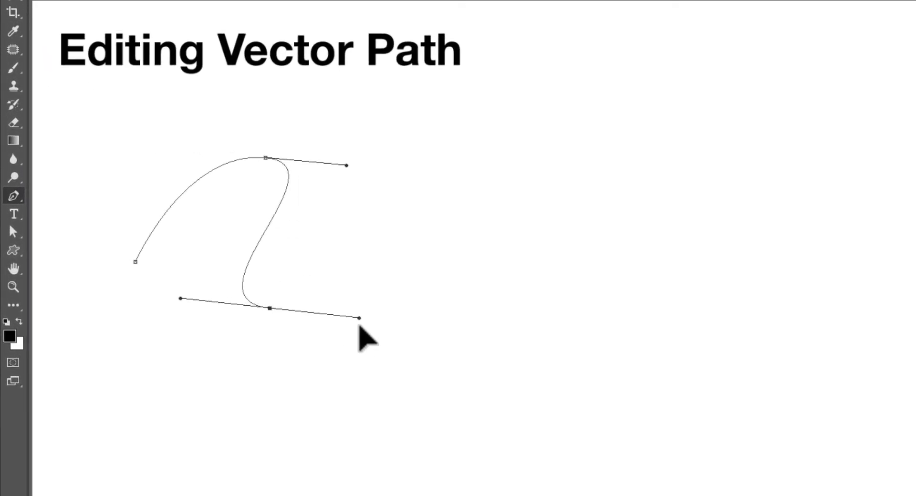
left_click_drag(360, 327, 349, 369)
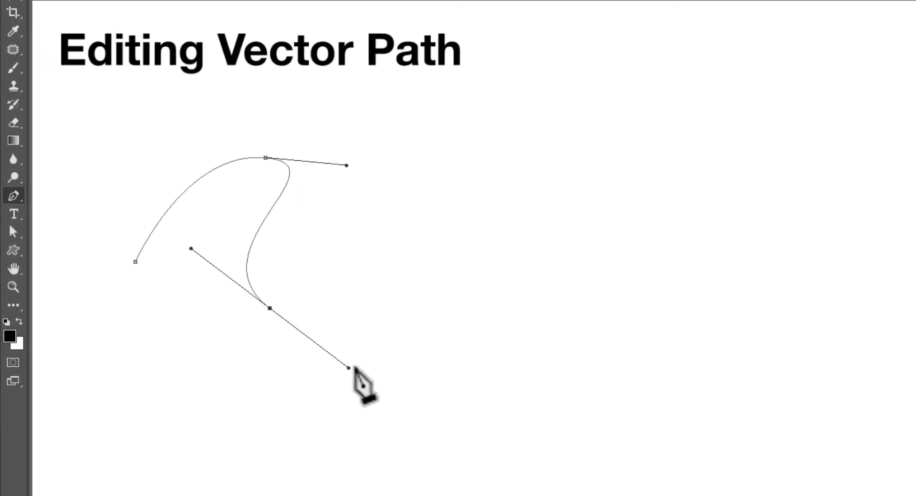
left_click_drag(413, 253, 383, 205)
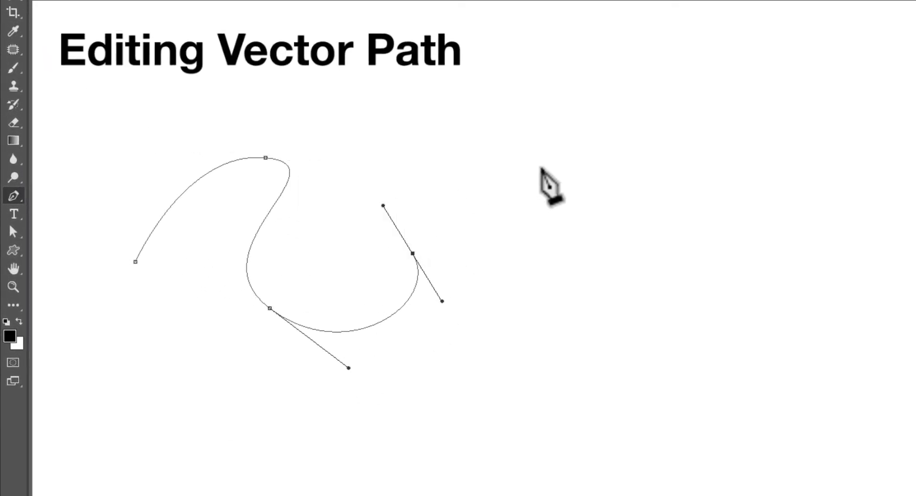
left_click_drag(538, 166, 635, 214)
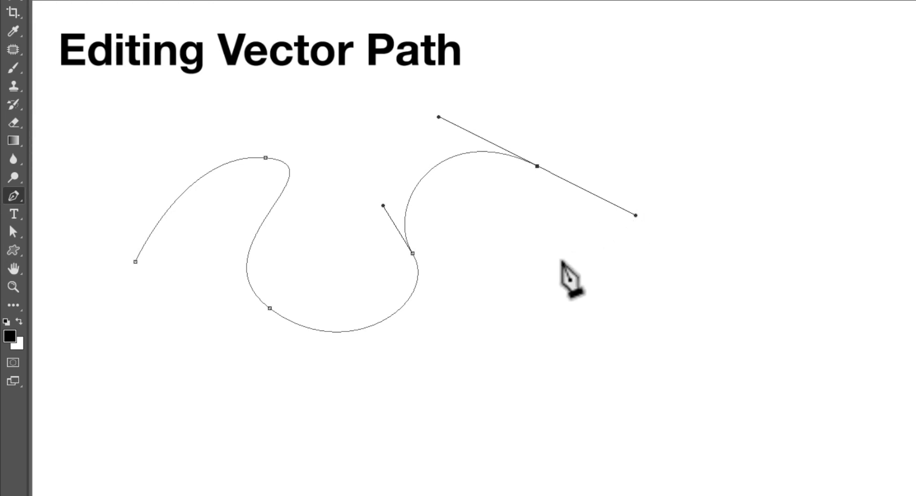
left_click_drag(502, 271, 439, 219)
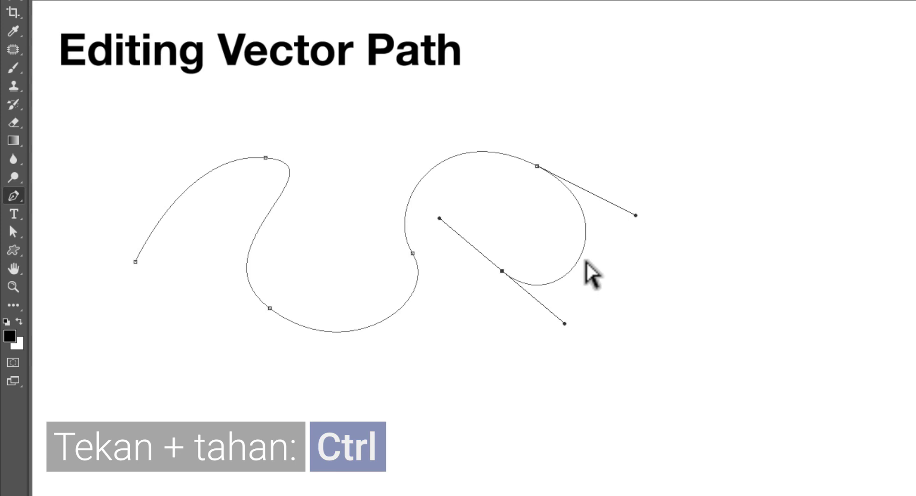
Step: Reshape the right loop's lower anchor into an S-curve, then add three more smooth anchors
left_click_drag(581, 263, 597, 230)
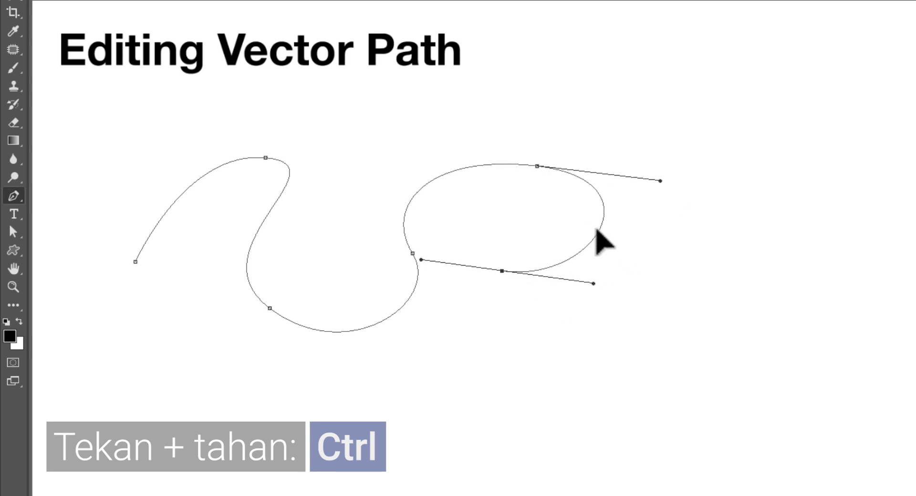
left_click_drag(501, 270, 517, 330)
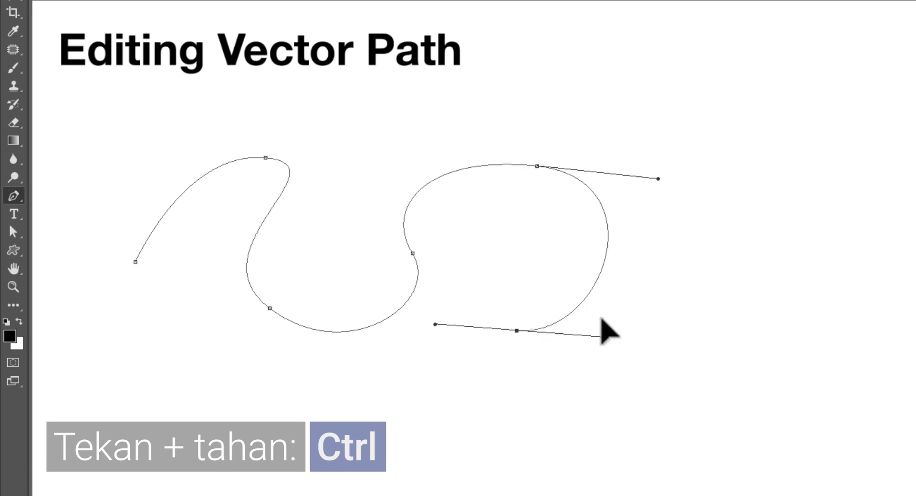
left_click_drag(602, 336, 405, 221)
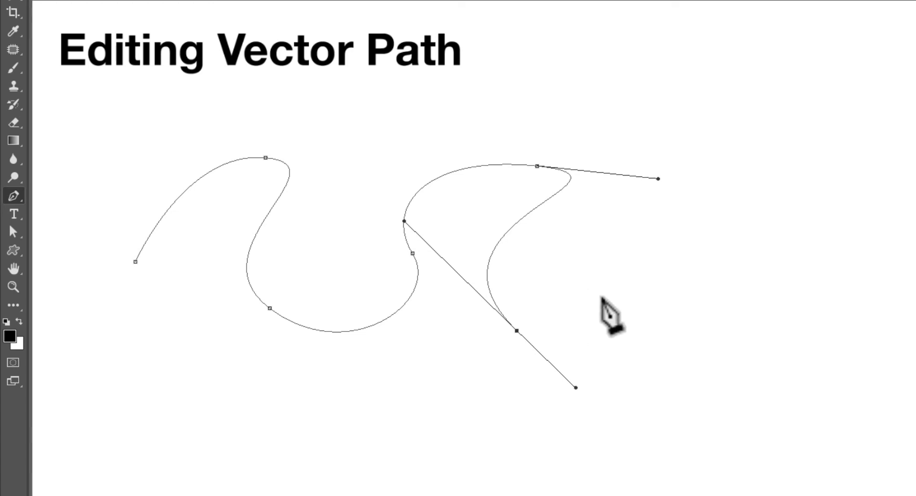
left_click_drag(595, 284, 569, 245)
left_click_drag(690, 215, 787, 261)
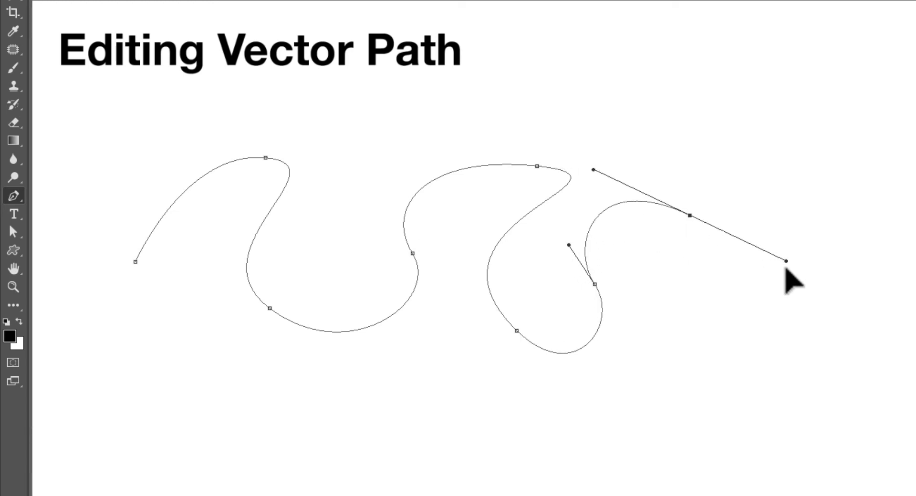
left_click_drag(716, 117, 588, 79)
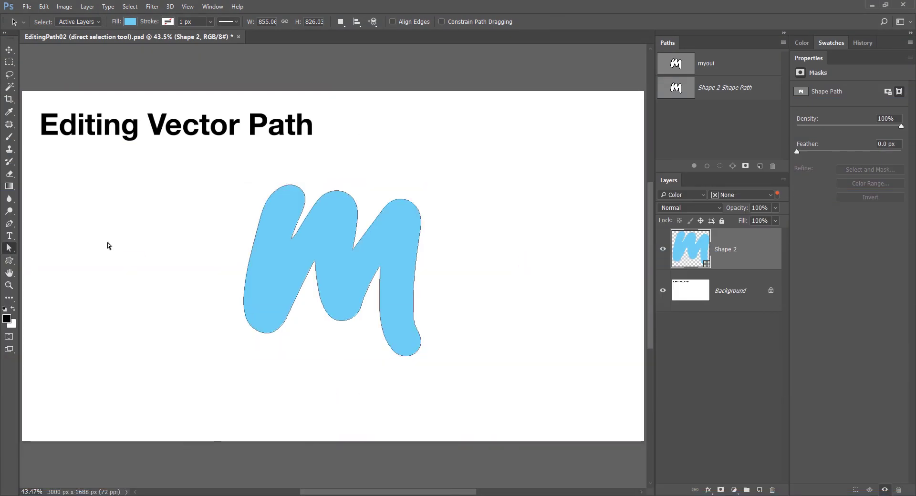
Step: Switch to selecting whole paths, leaving the m shape for the Tw logo
key("ctrl")
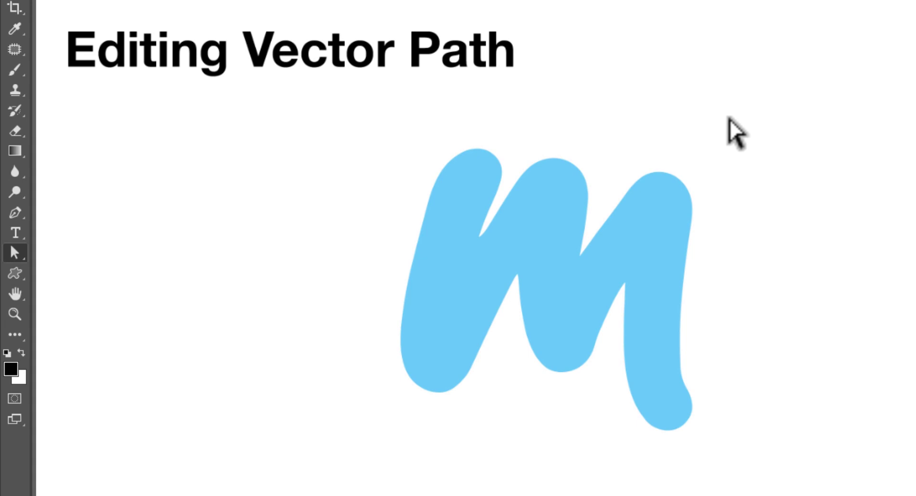
key("ctrl")
key("ctrl")
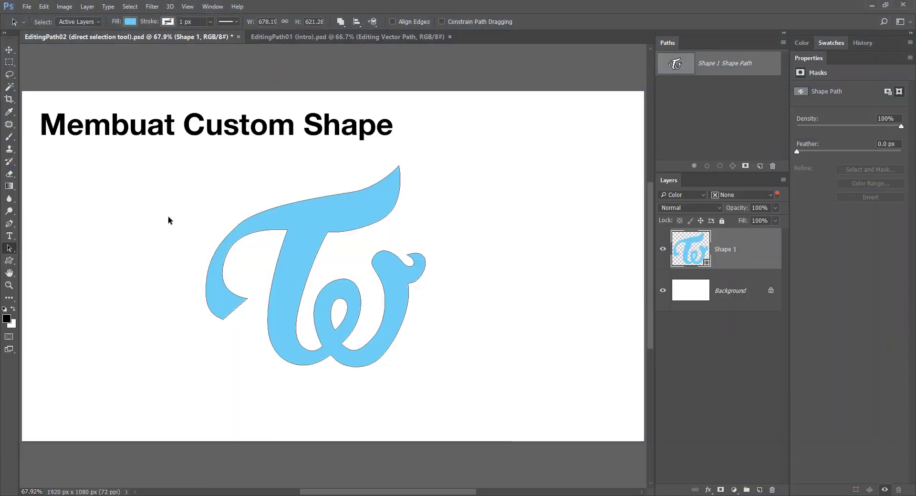
Step: Switch from the Path Selection tool to the Custom Shape tool
left_click_drag(9, 261, 75, 309)
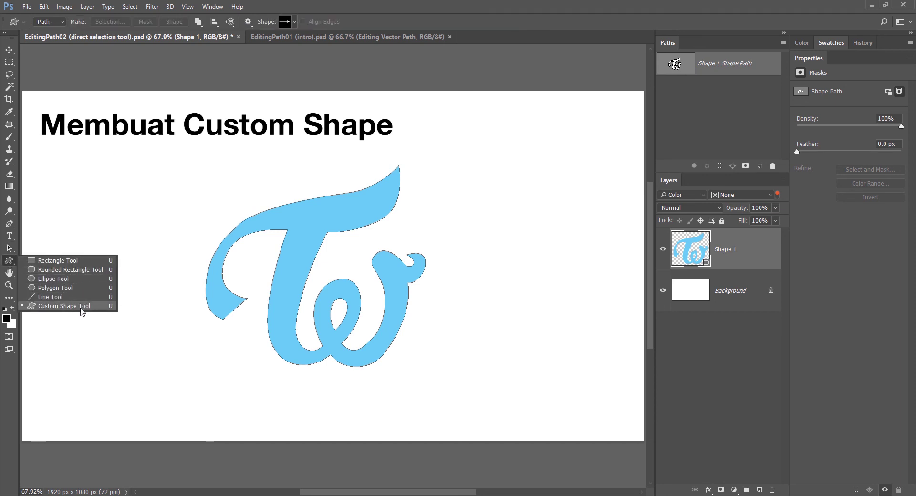
left_click(9, 249)
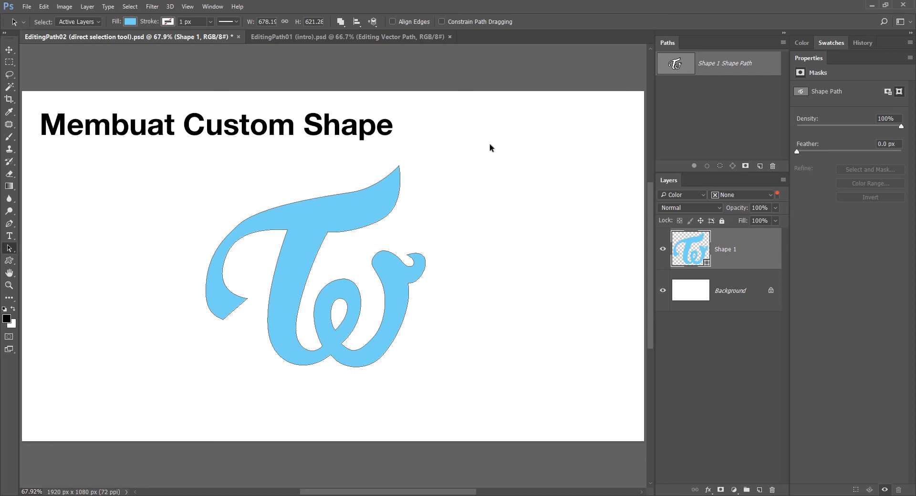
left_click(10, 261)
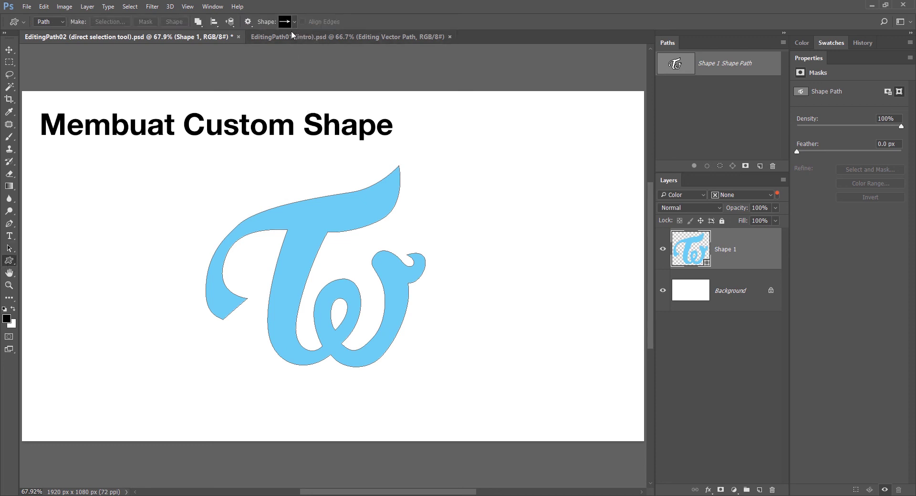
Step: Restore the default custom shape set in the shape picker, then close the picker
left_click(294, 21)
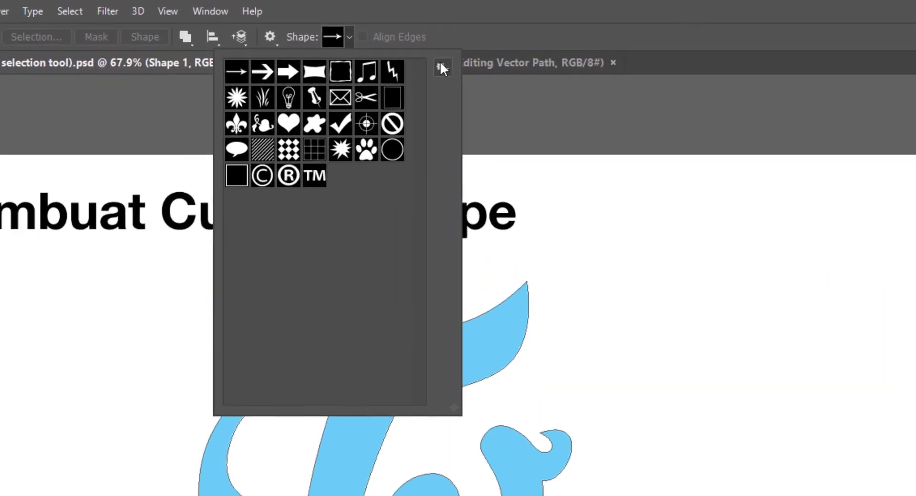
left_click(349, 40)
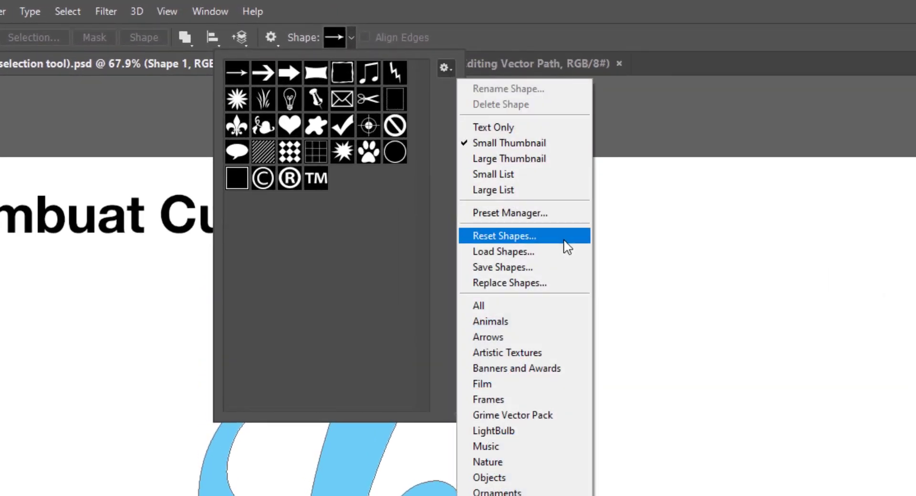
left_click(552, 237)
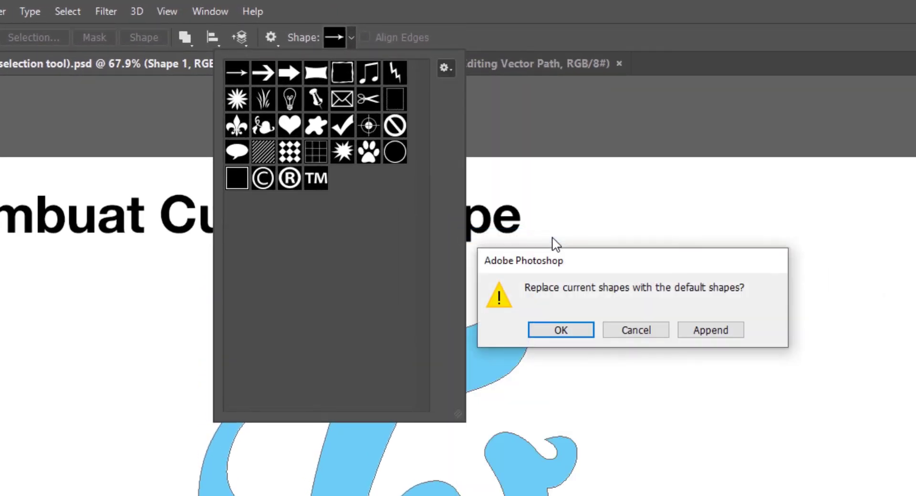
left_click(563, 334)
left_click(484, 7)
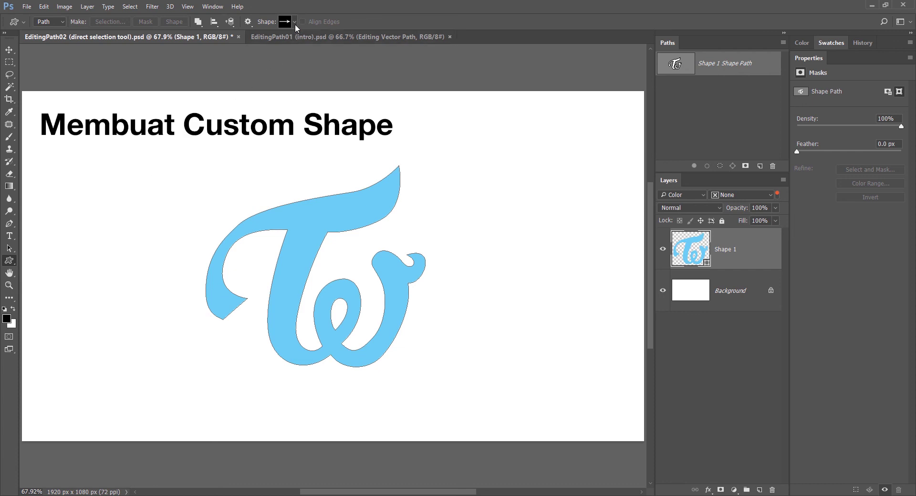
left_click(295, 22)
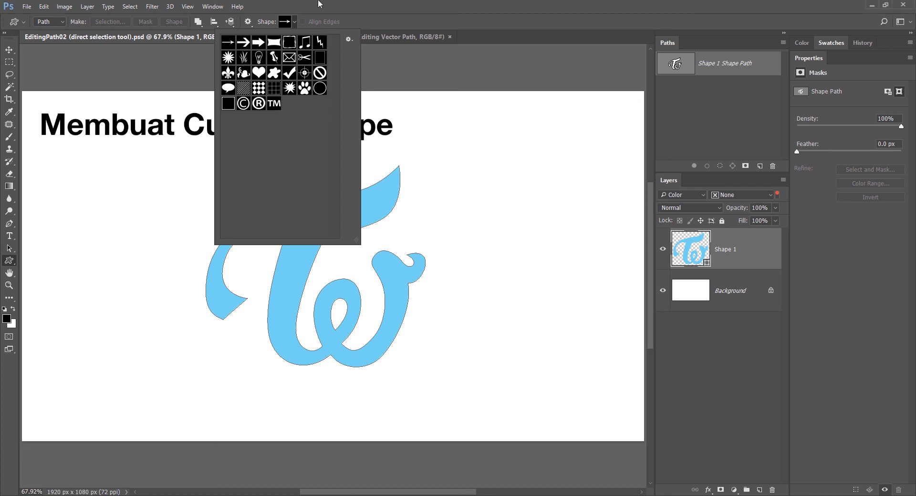
left_click(320, 4)
left_click(9, 249)
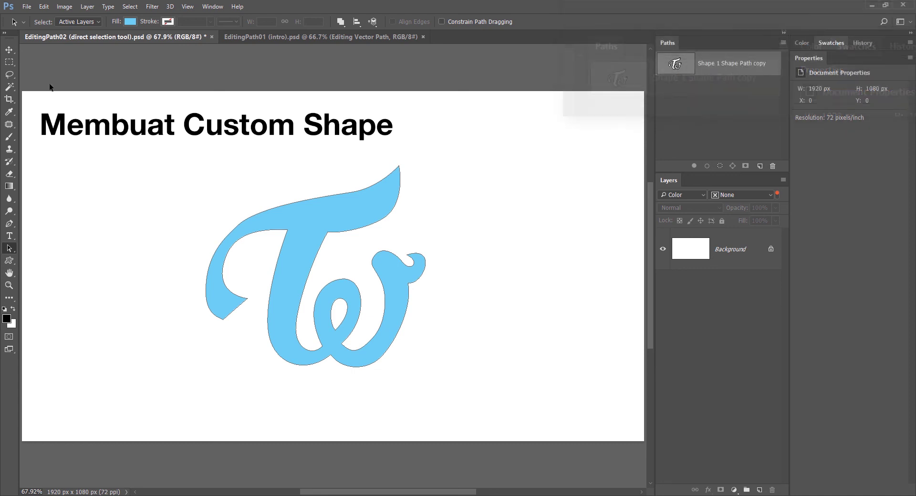
Step: Define the Tw outline as a custom shape named logo01
left_click(42, 6)
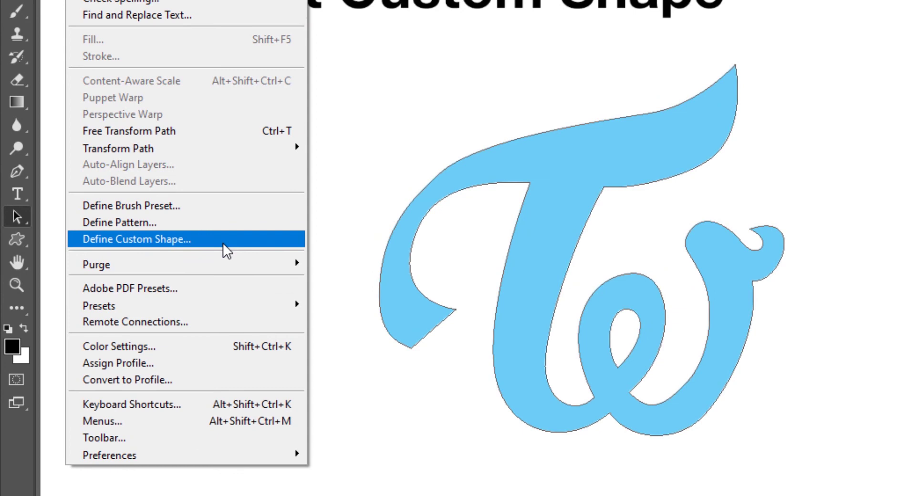
left_click(222, 242)
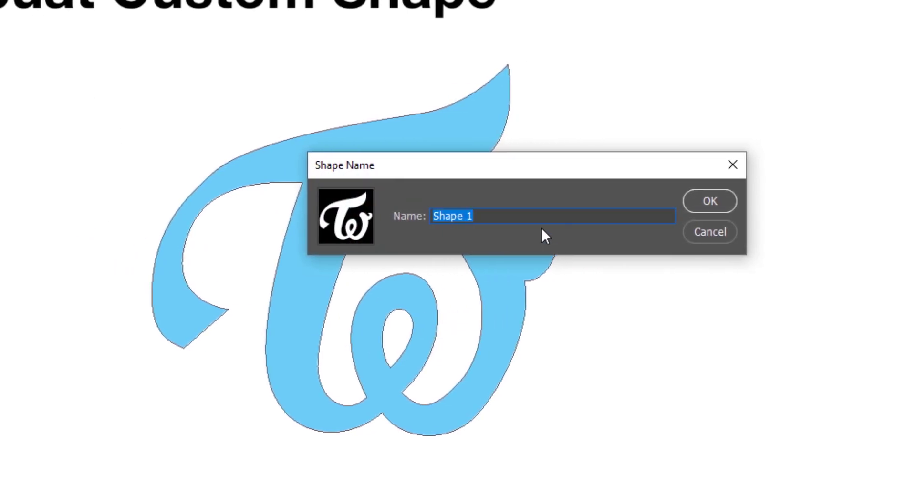
type("logo01")
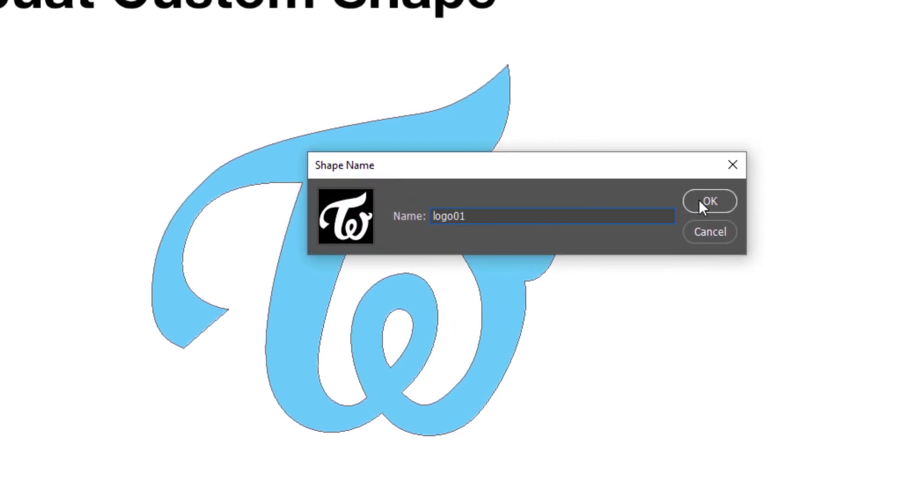
left_click(702, 203)
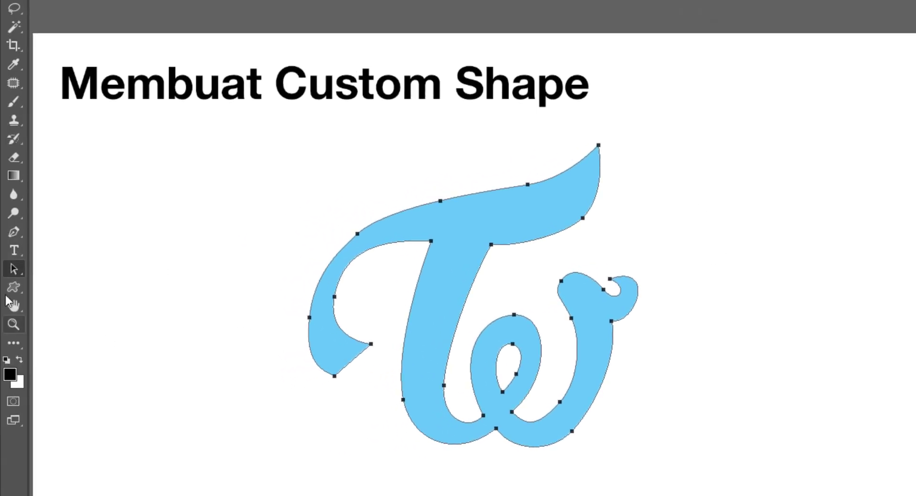
Step: Draw a 307×281 px logo01 Tw shape to the right of the original
left_click(14, 288)
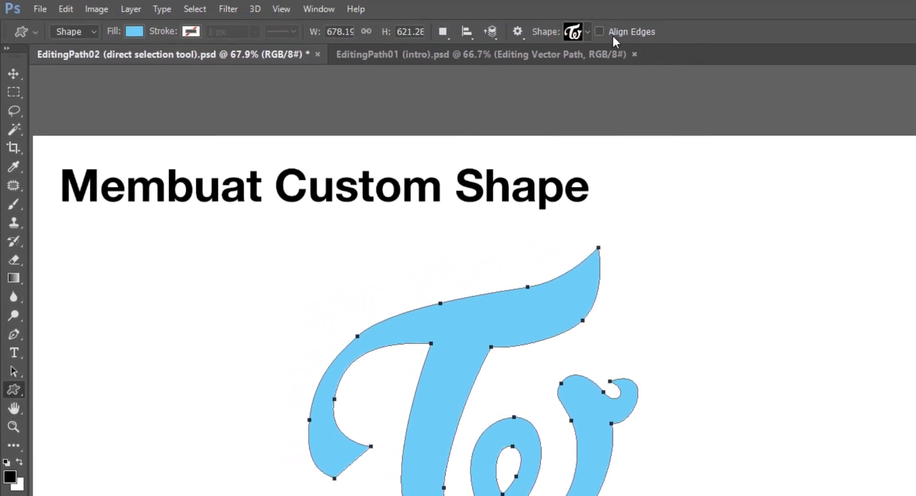
left_click(553, 36)
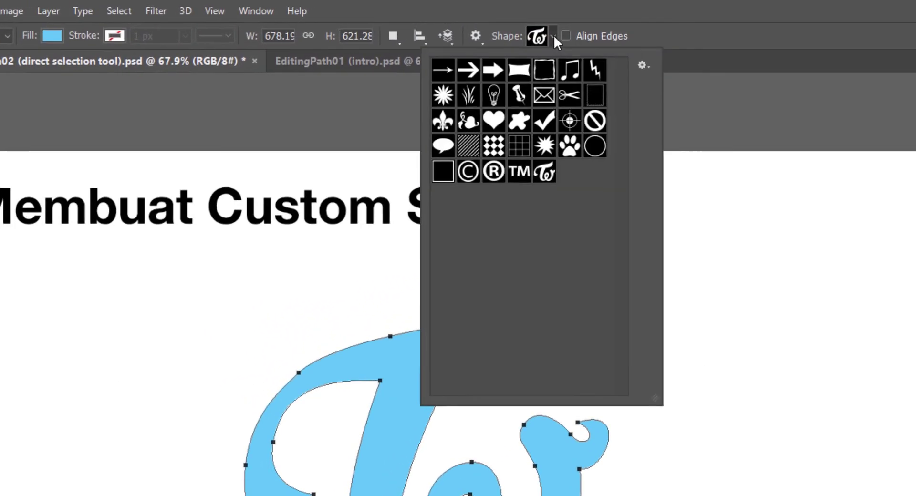
left_click(544, 172)
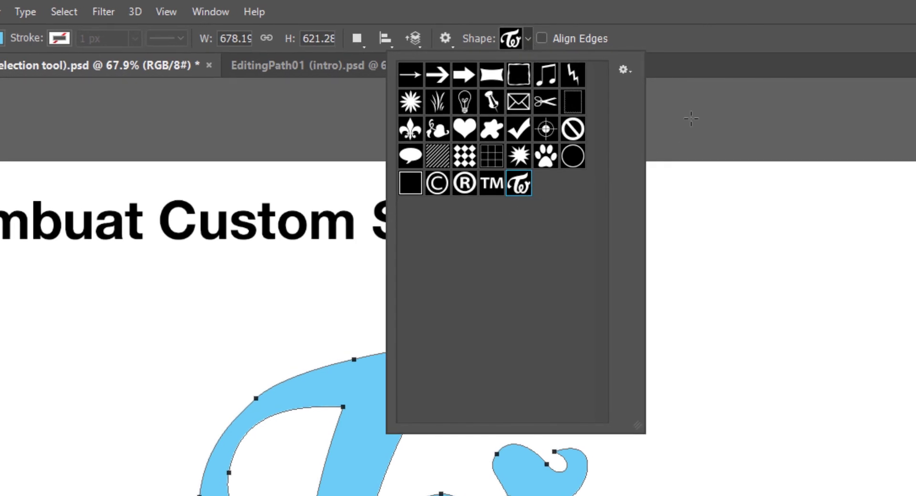
left_click(722, 29)
left_click_drag(663, 308, 759, 394)
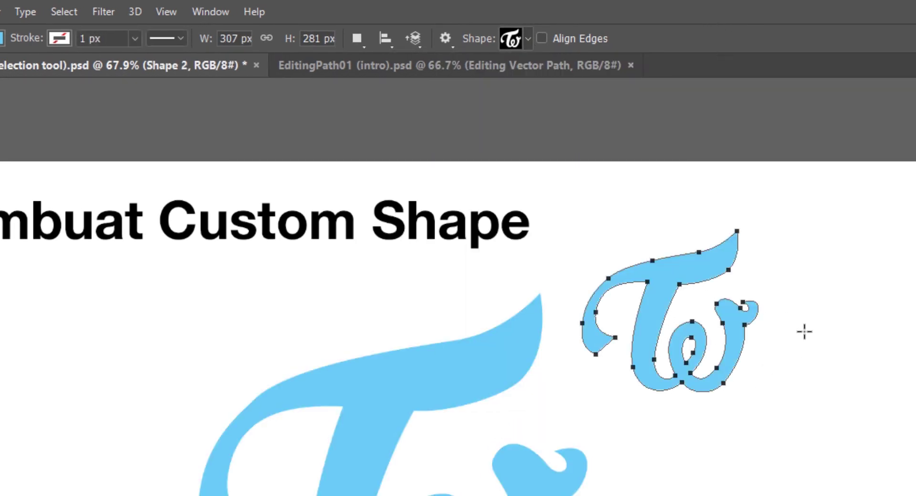
key("Return")
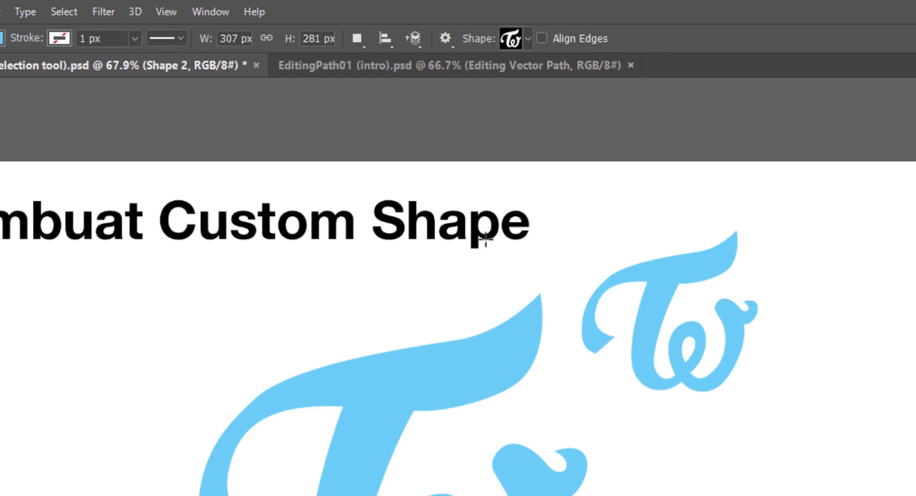
Step: In the Preset Manager, shift-select every default custom shape through TM and delete them
left_click(527, 37)
left_click(621, 69)
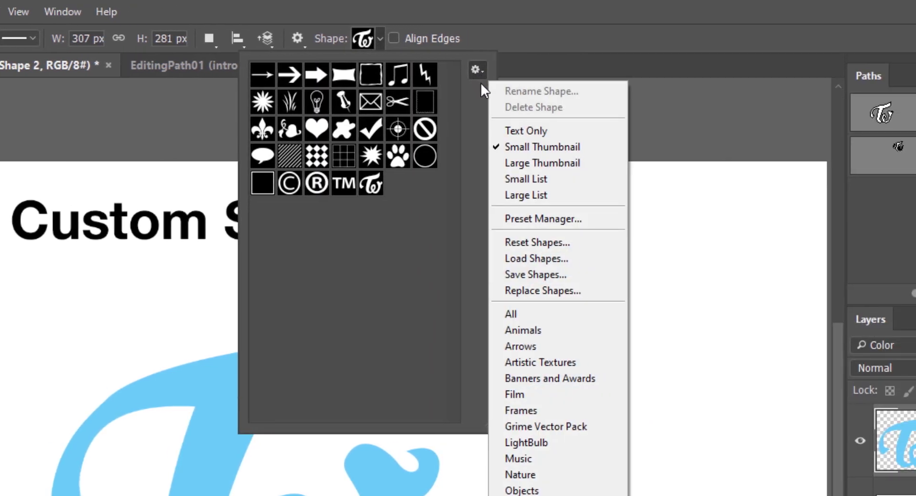
left_click(583, 220)
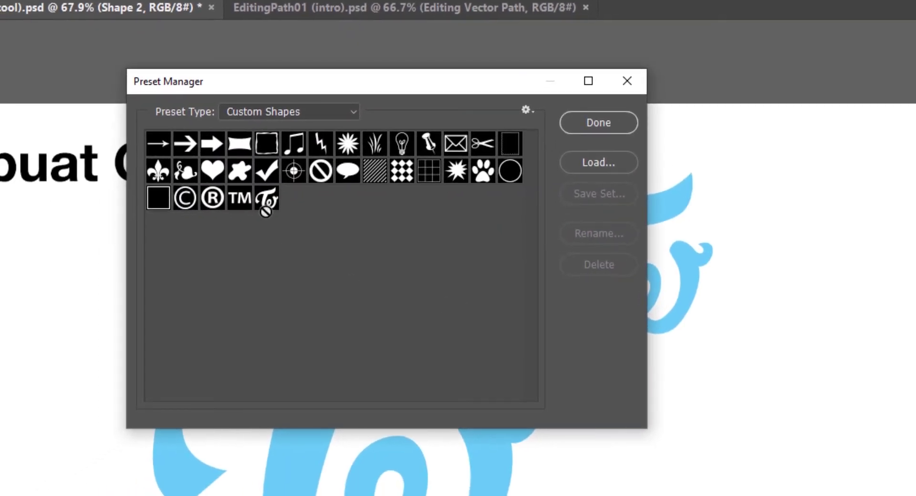
left_click(240, 198)
left_click(158, 143, "shift")
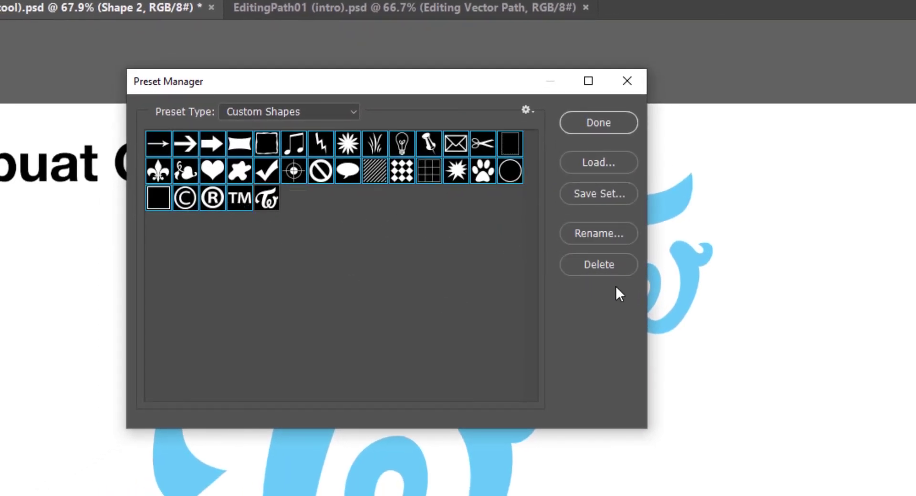
left_click(599, 265)
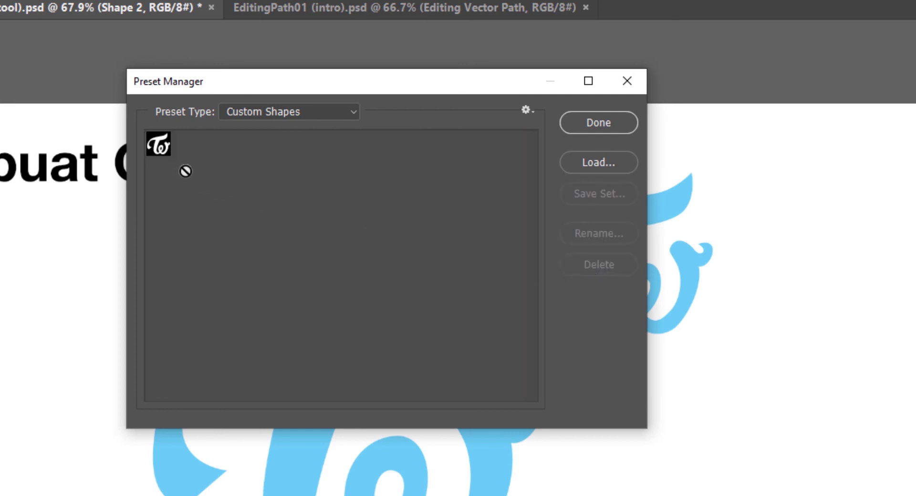
Step: Save the remaining Tw shape as the shape set 'customTS'
left_click(162, 149)
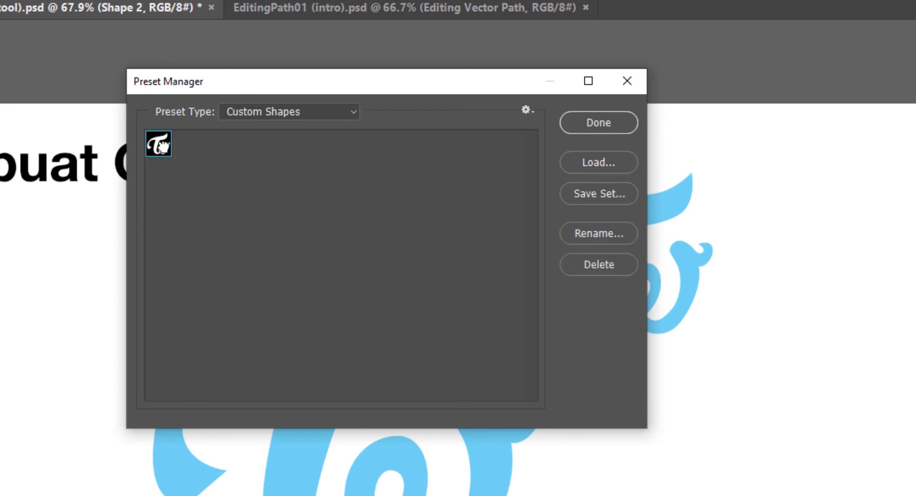
left_click(587, 197)
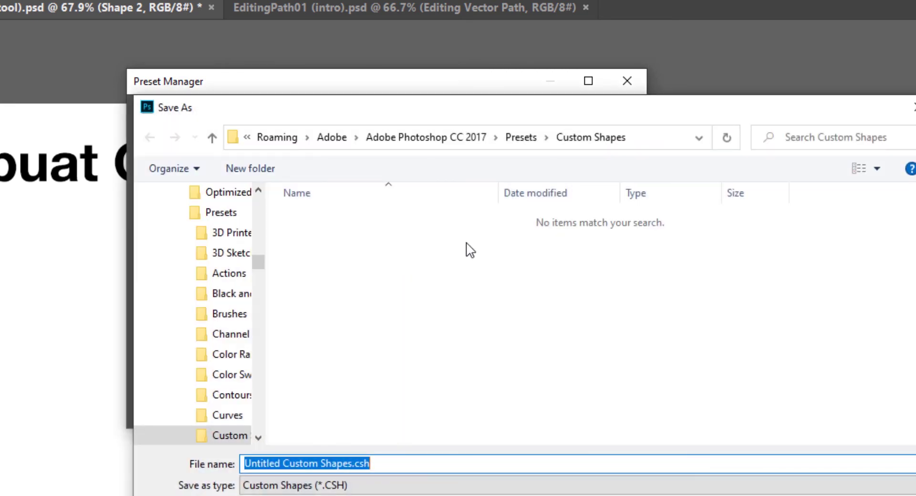
type("customTS")
key("Return")
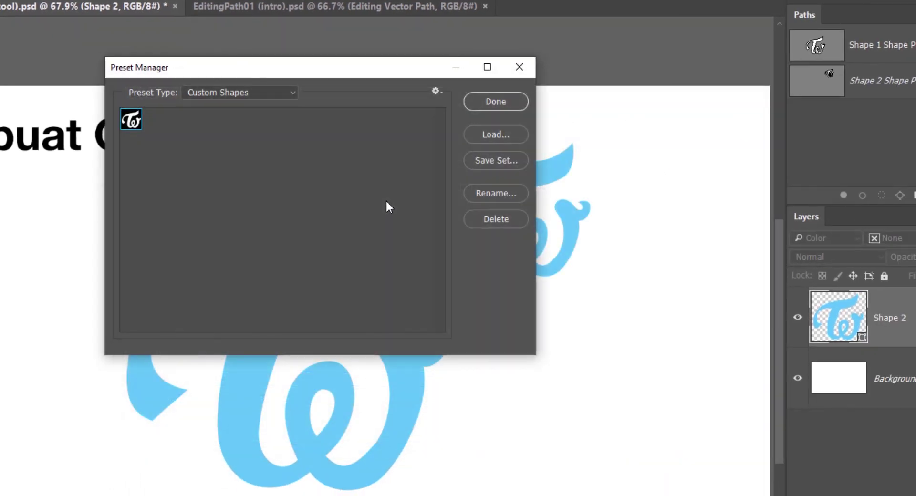
left_click(496, 102)
Step: Reset the custom shapes to the defaults without saving the current set
left_click(405, 32)
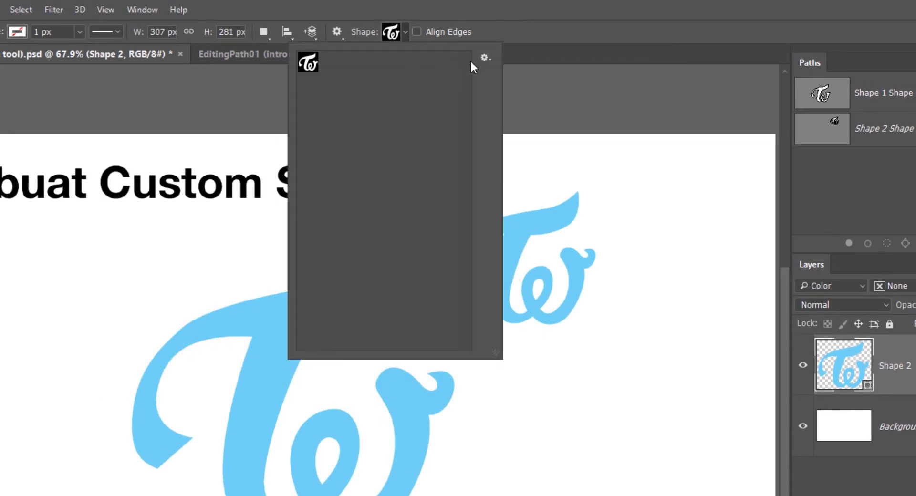
left_click(485, 58)
left_click(532, 201)
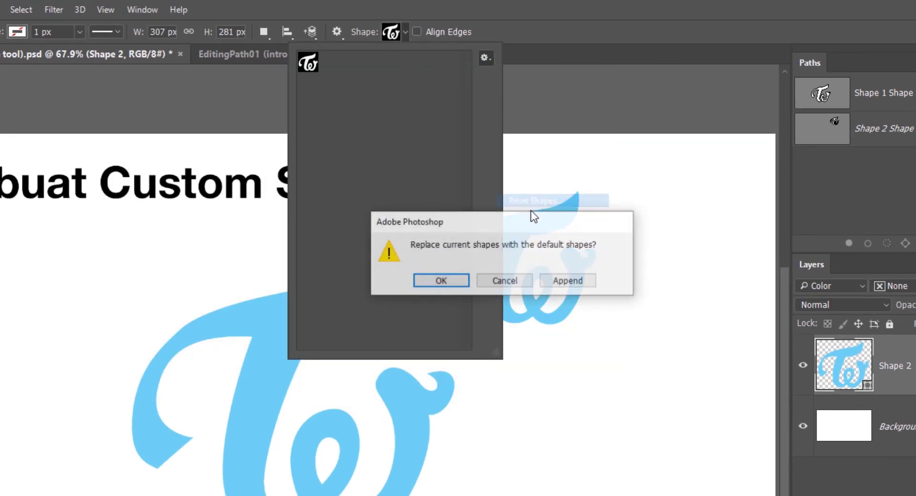
left_click(441, 281)
left_click(495, 280)
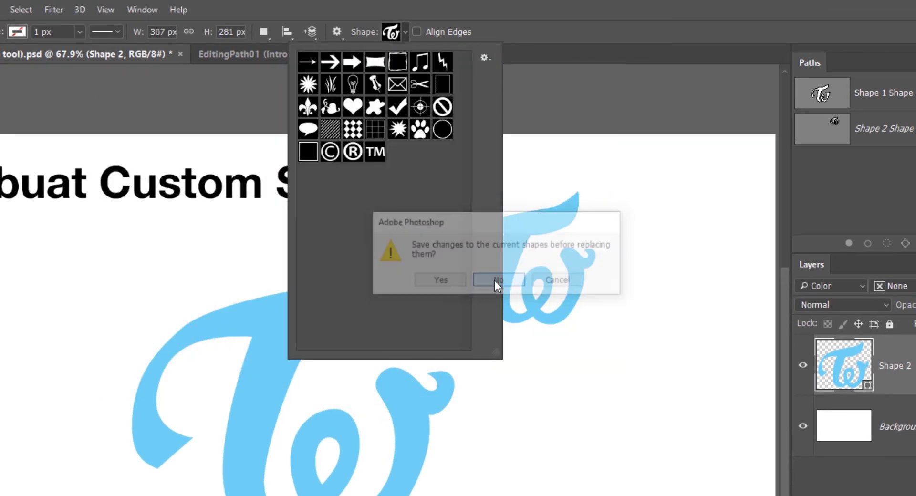
Step: Load custom01.csh and draw a 294×269 px Tw logo on Shape 3
left_click(485, 58)
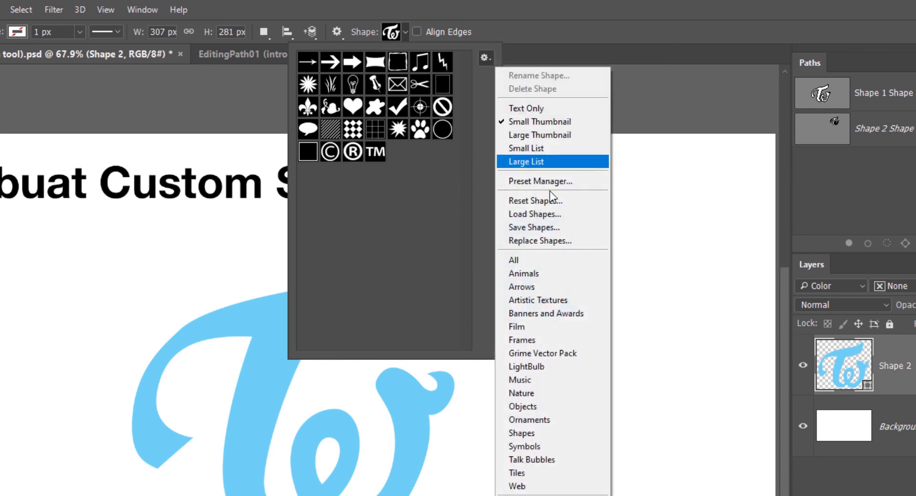
left_click(555, 215)
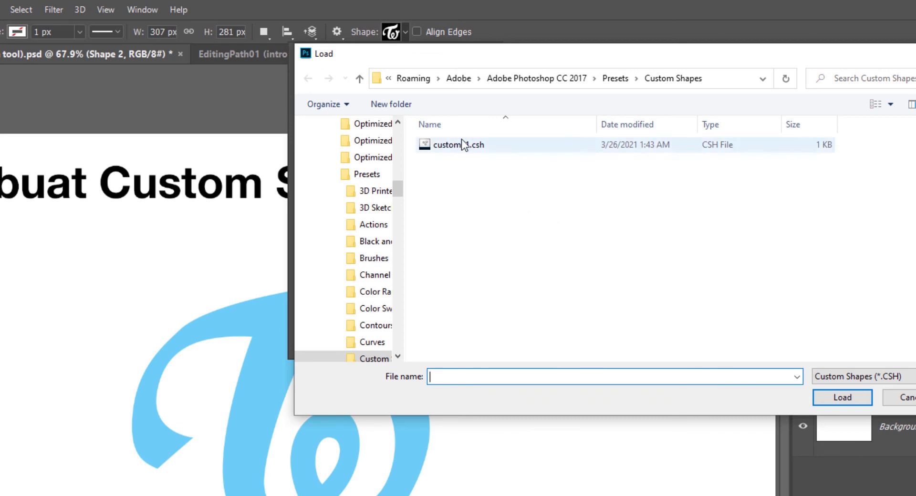
left_click(459, 146)
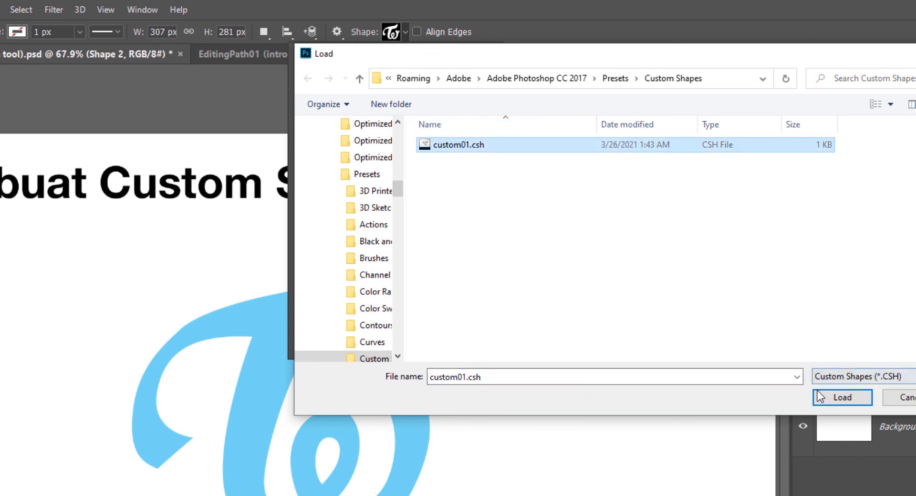
left_click(829, 401)
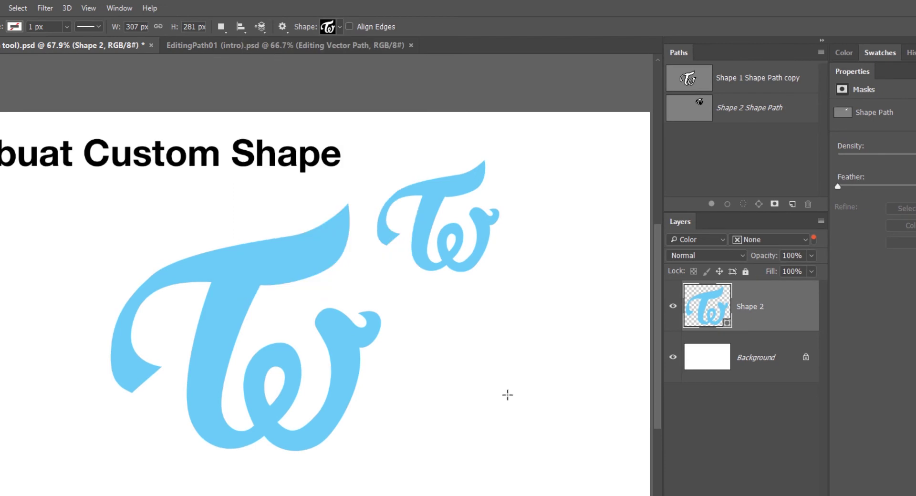
left_click_drag(416, 319, 537, 427)
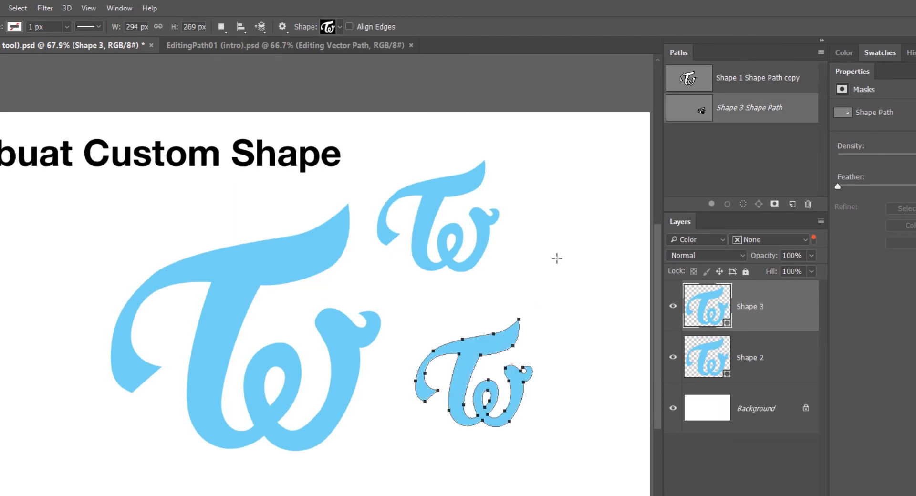